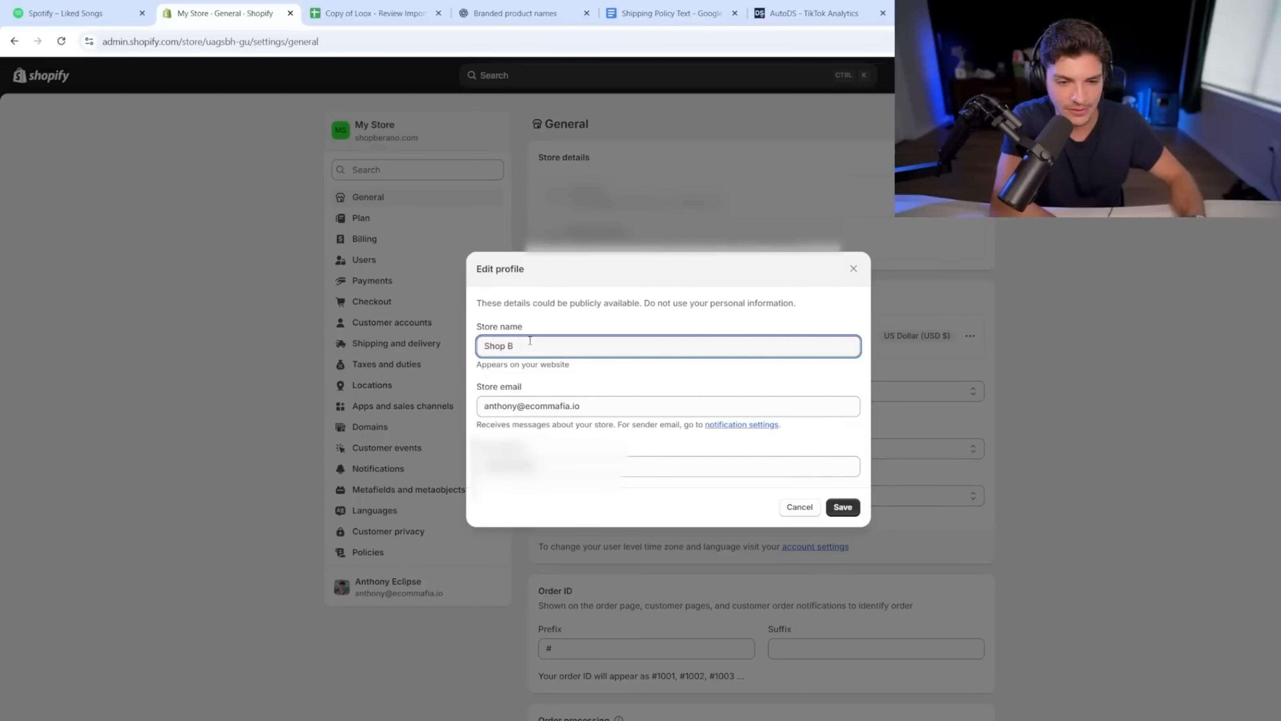
Step: Name the store Shop Berano, enter a store email on the shop's domain, and save
key(Tab)
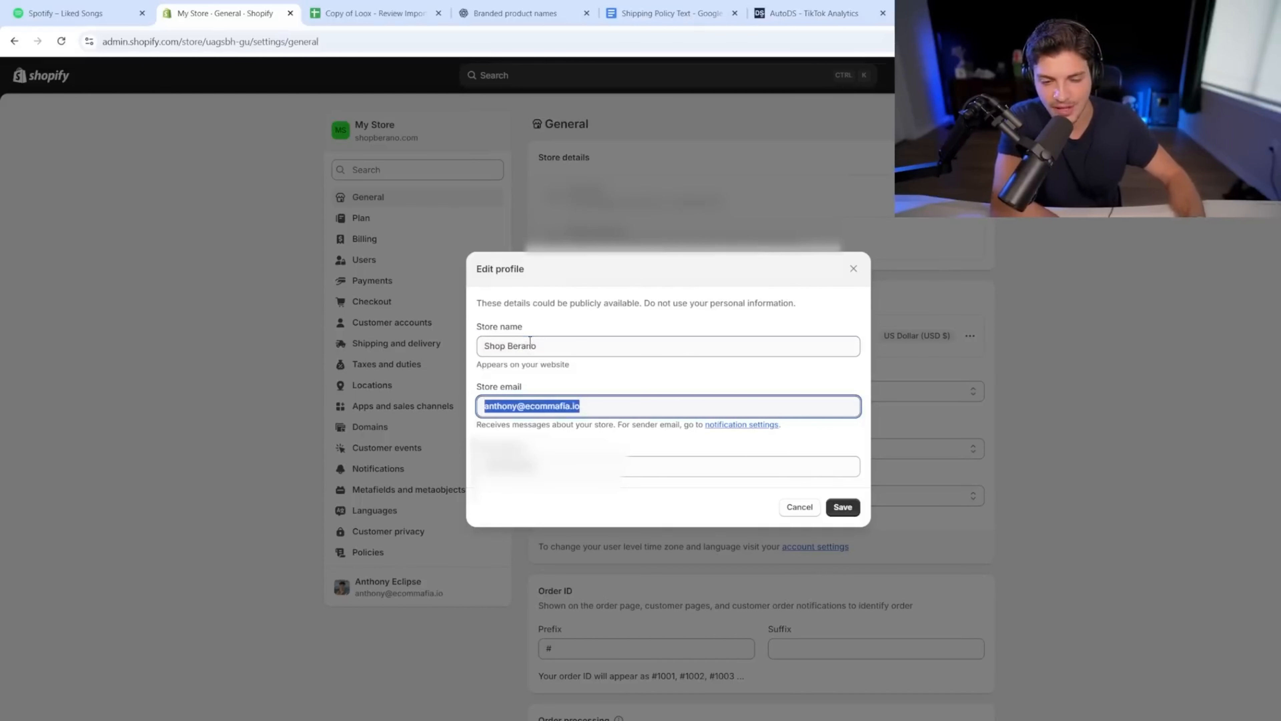
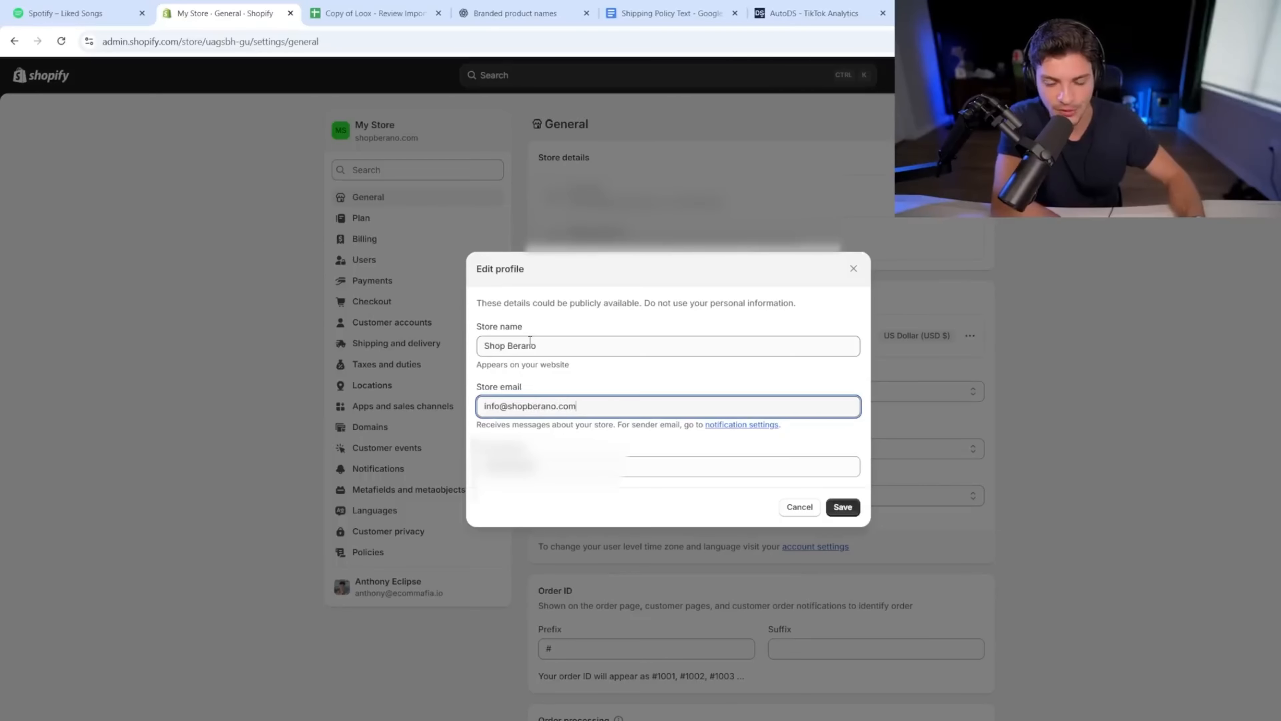
click(844, 510)
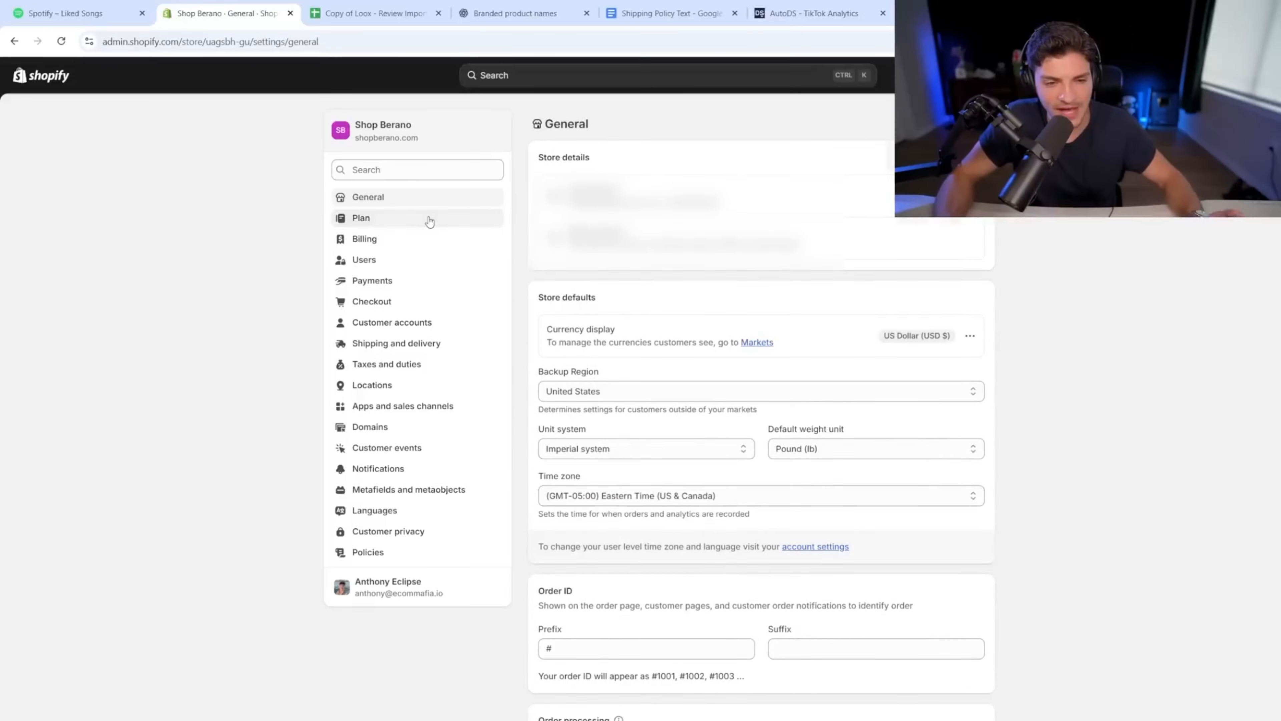
Step: Review the Plan, Users and Billing settings pages, ending on Payments
click(429, 220)
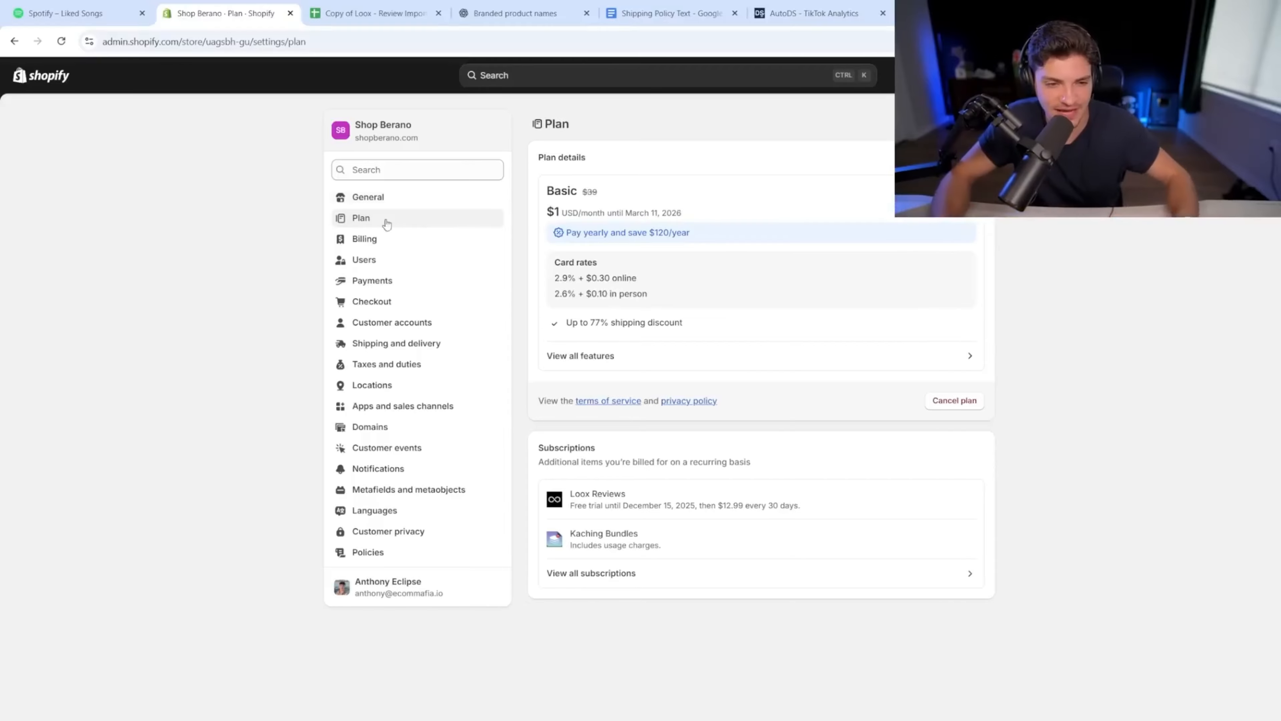
click(386, 263)
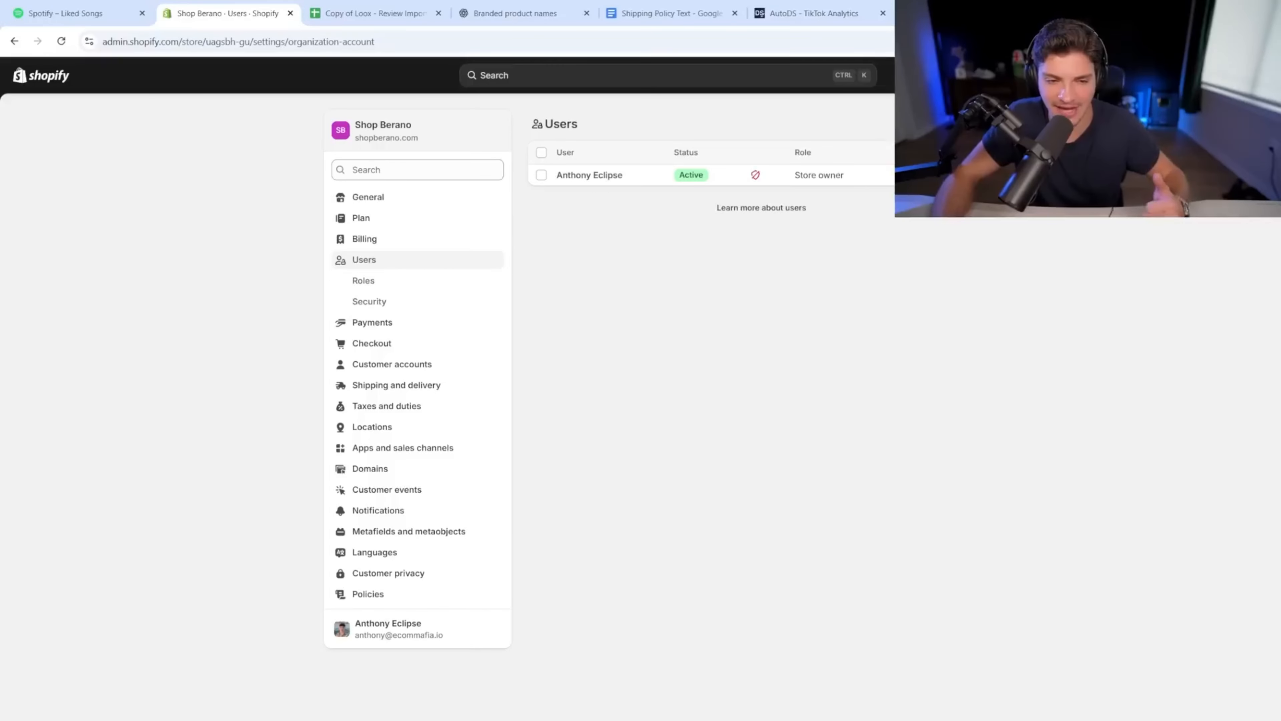
click(408, 241)
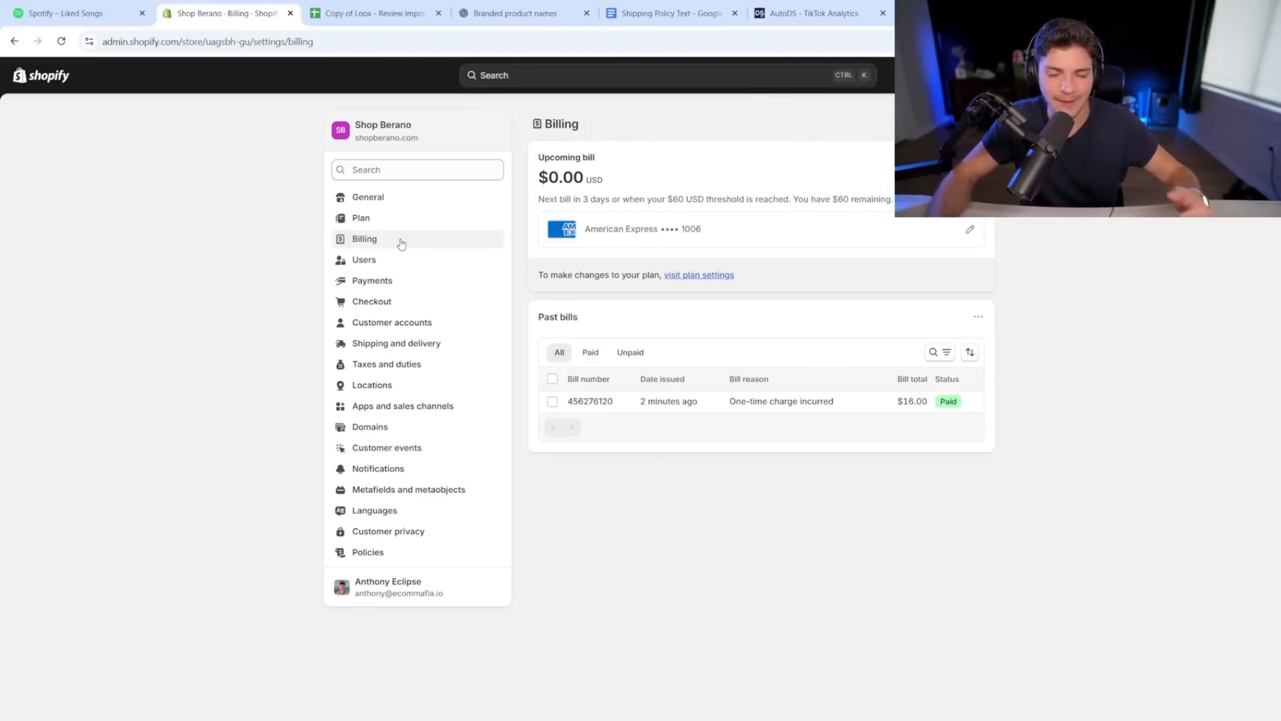
click(389, 281)
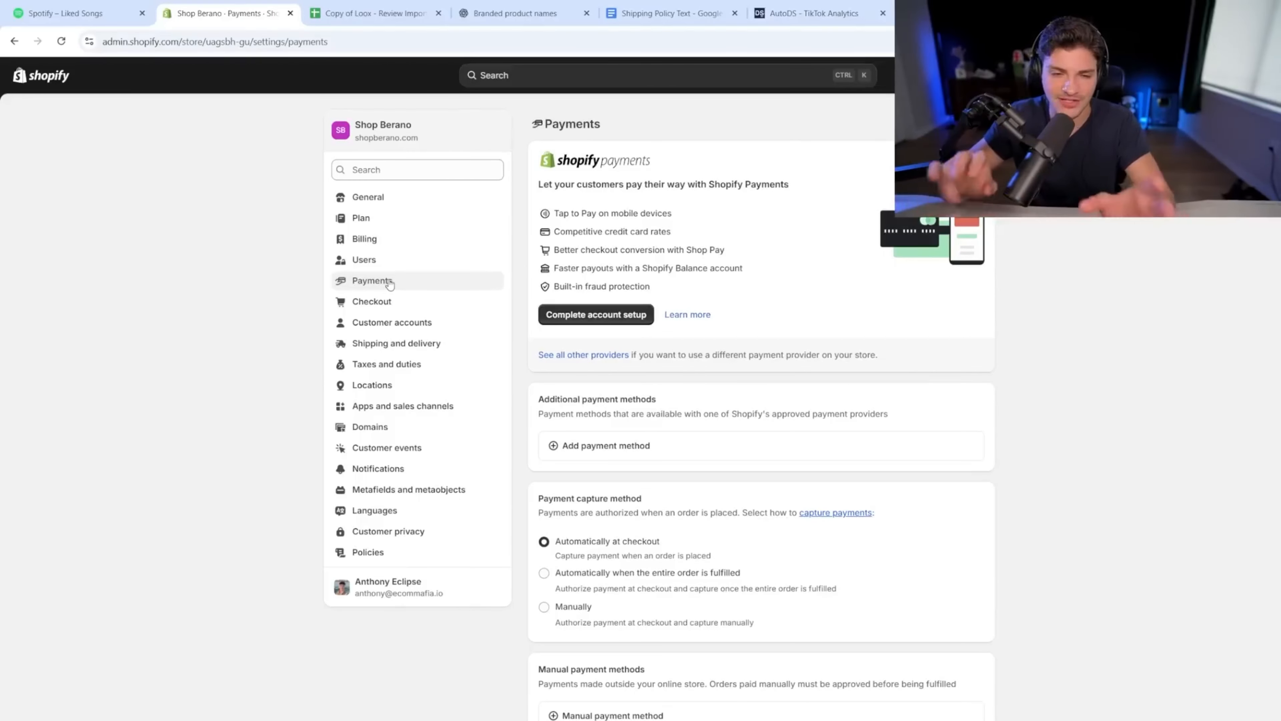
Step: In Checkout settings, make email the only contact method and require first and last names
click(395, 305)
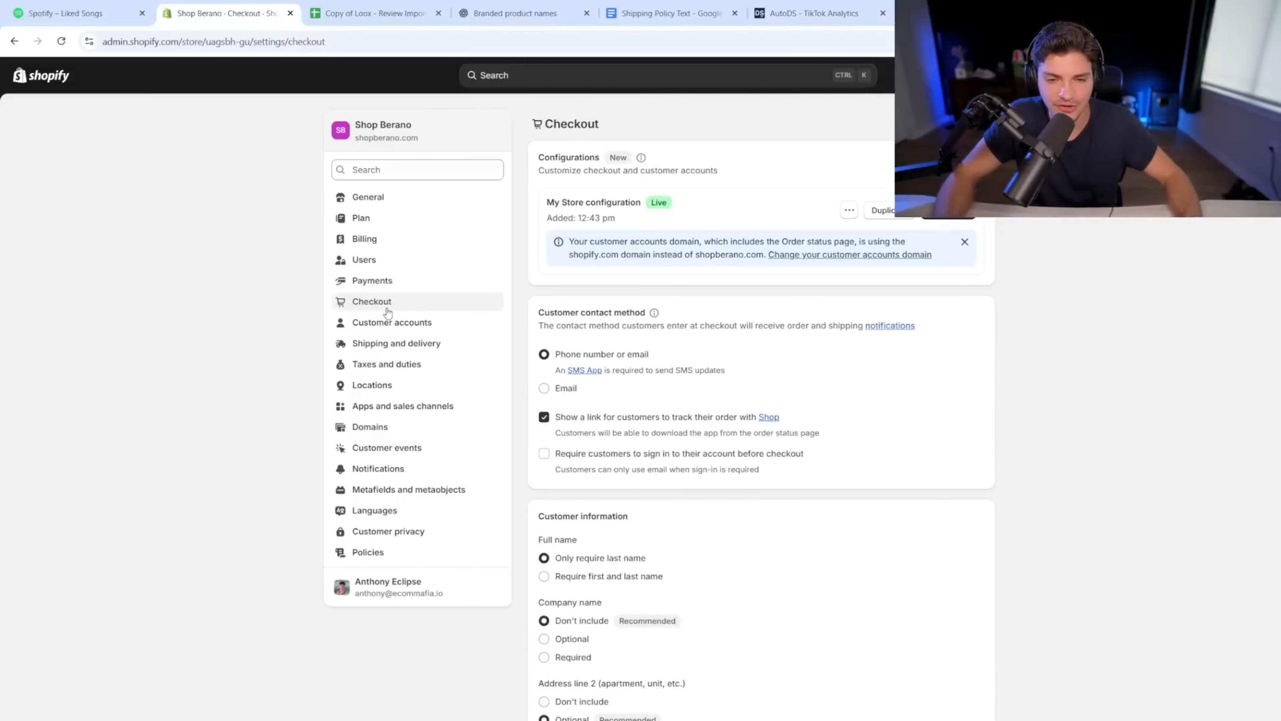
triple_click(579, 311)
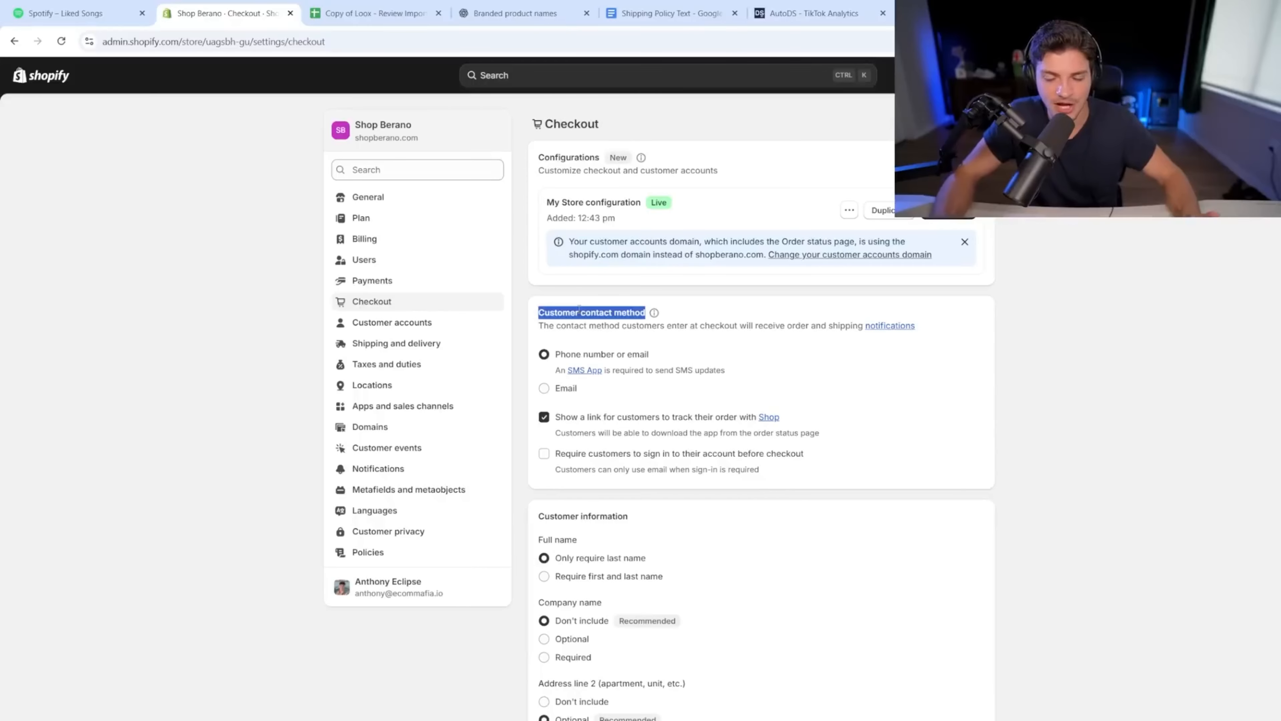
click(566, 390)
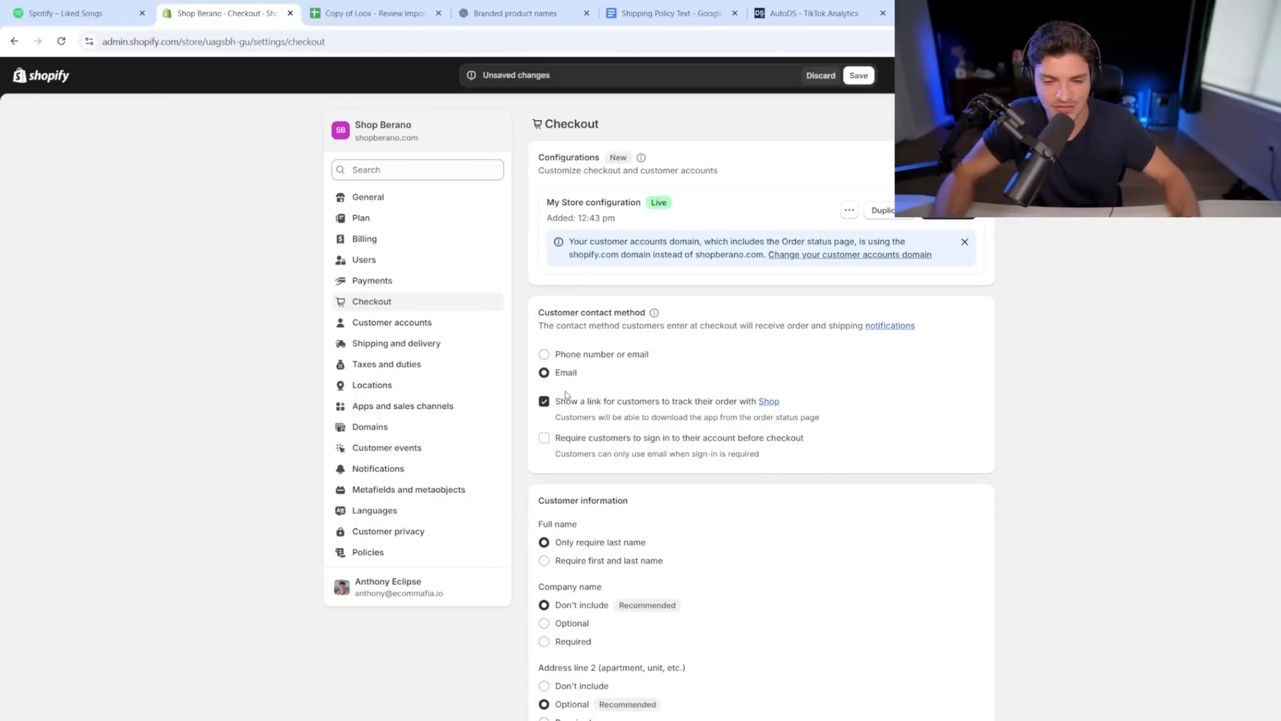
scroll(570, 395, down, 4)
drag(538, 305, 682, 306)
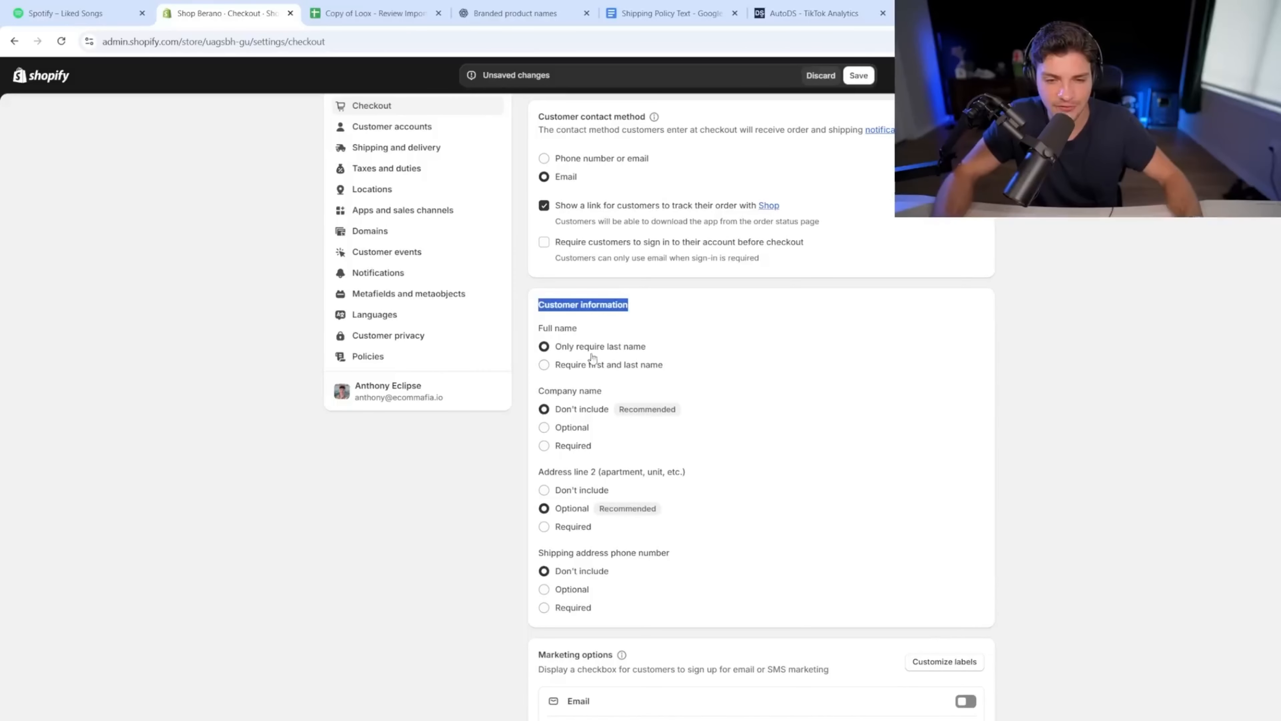
click(583, 366)
drag(554, 364, 687, 374)
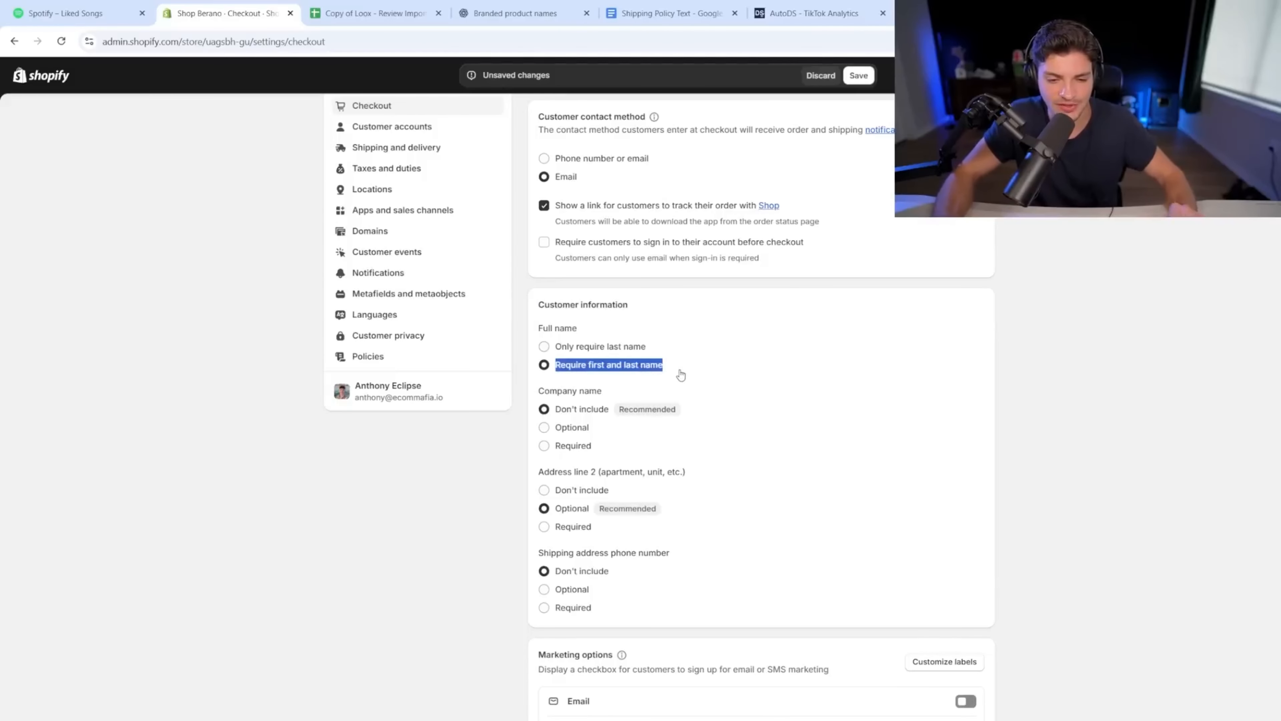
Step: Make the shipping phone number optional, turn on email marketing sign-up, and save
scroll(634, 437, down, 2)
scroll(635, 437, down, 2)
drag(540, 357, 681, 367)
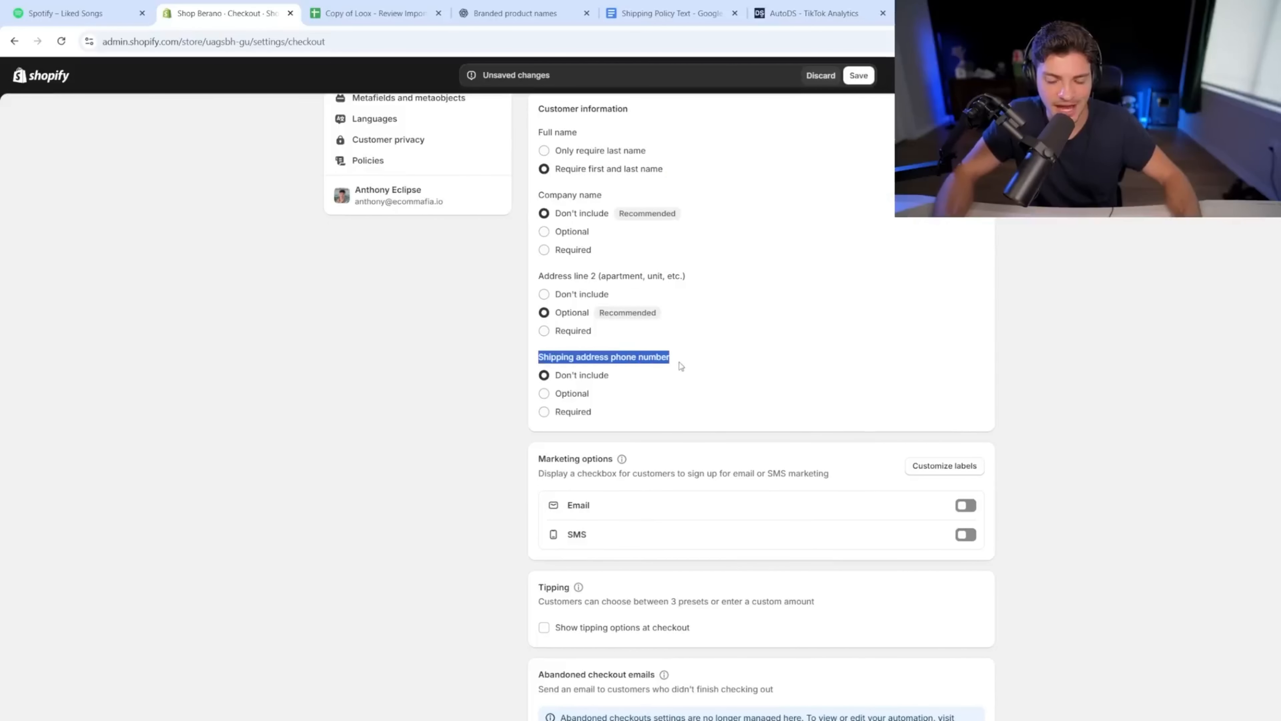
click(579, 399)
scroll(584, 403, down, 3)
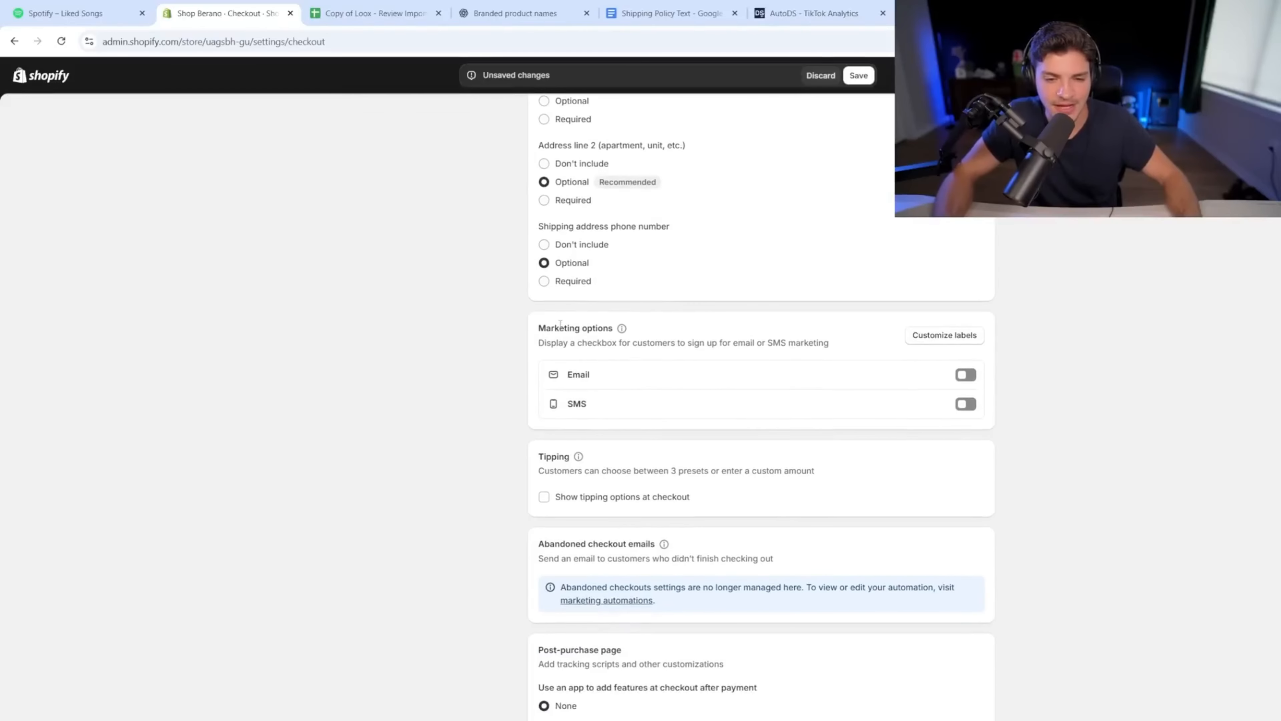
drag(536, 335, 634, 334)
click(964, 376)
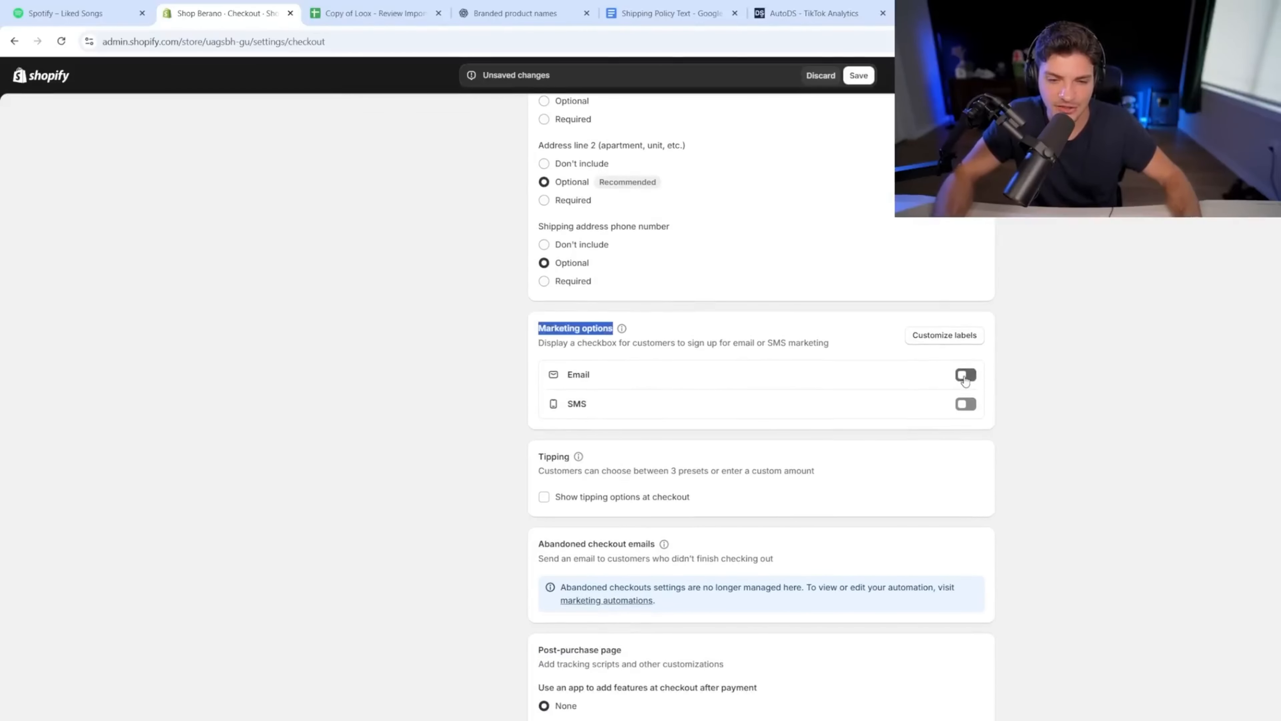
click(858, 76)
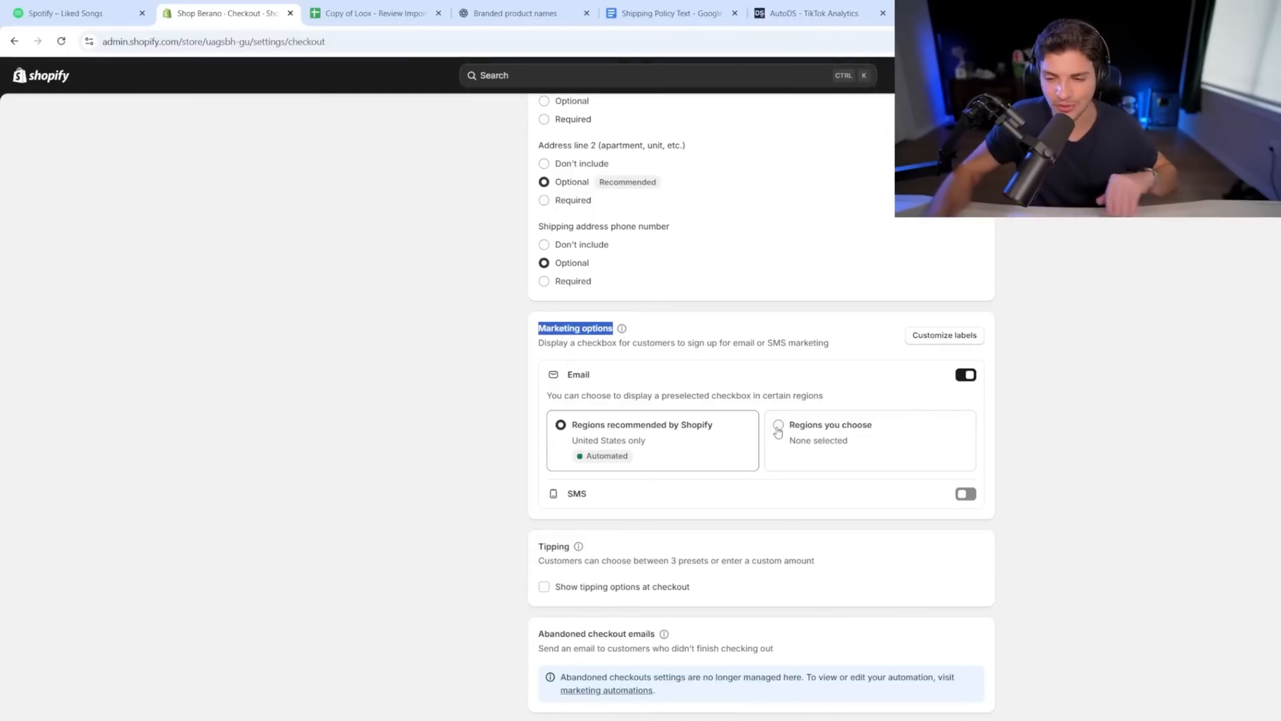
scroll(868, 488, up, 6)
scroll(869, 488, up, 3)
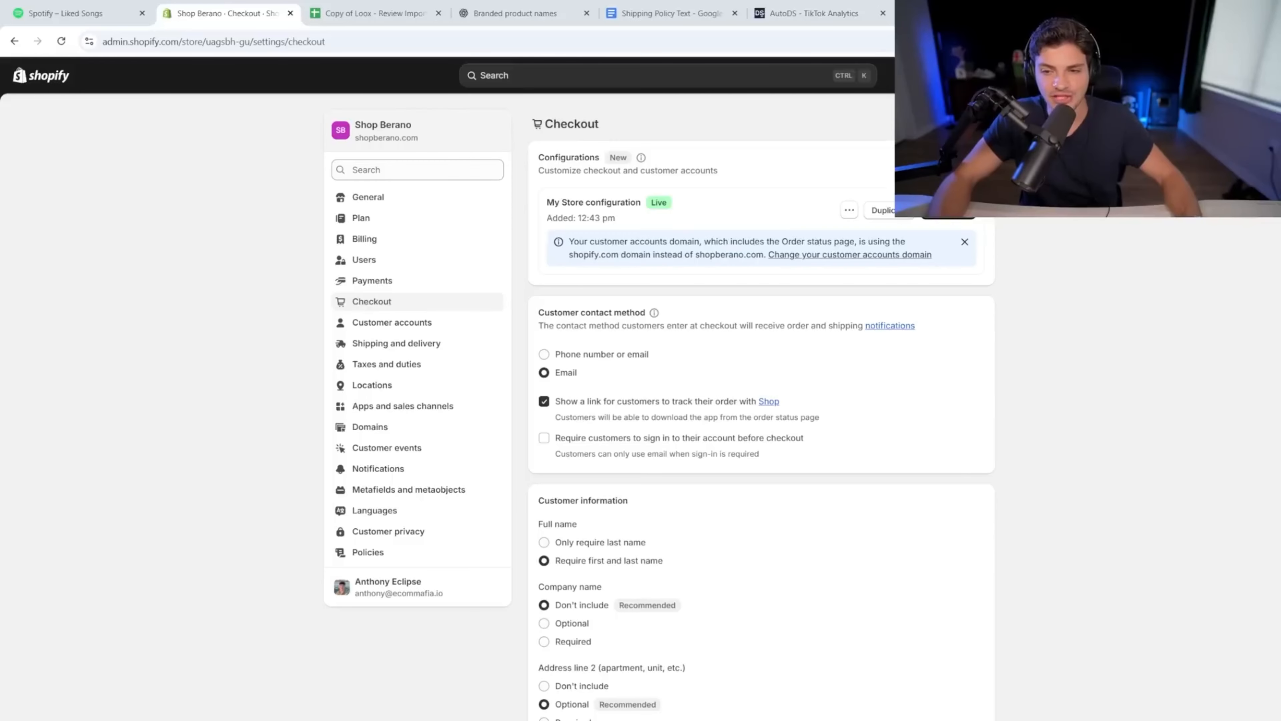
Step: Upload the Berano logo and use it in the checkout header
click(948, 210)
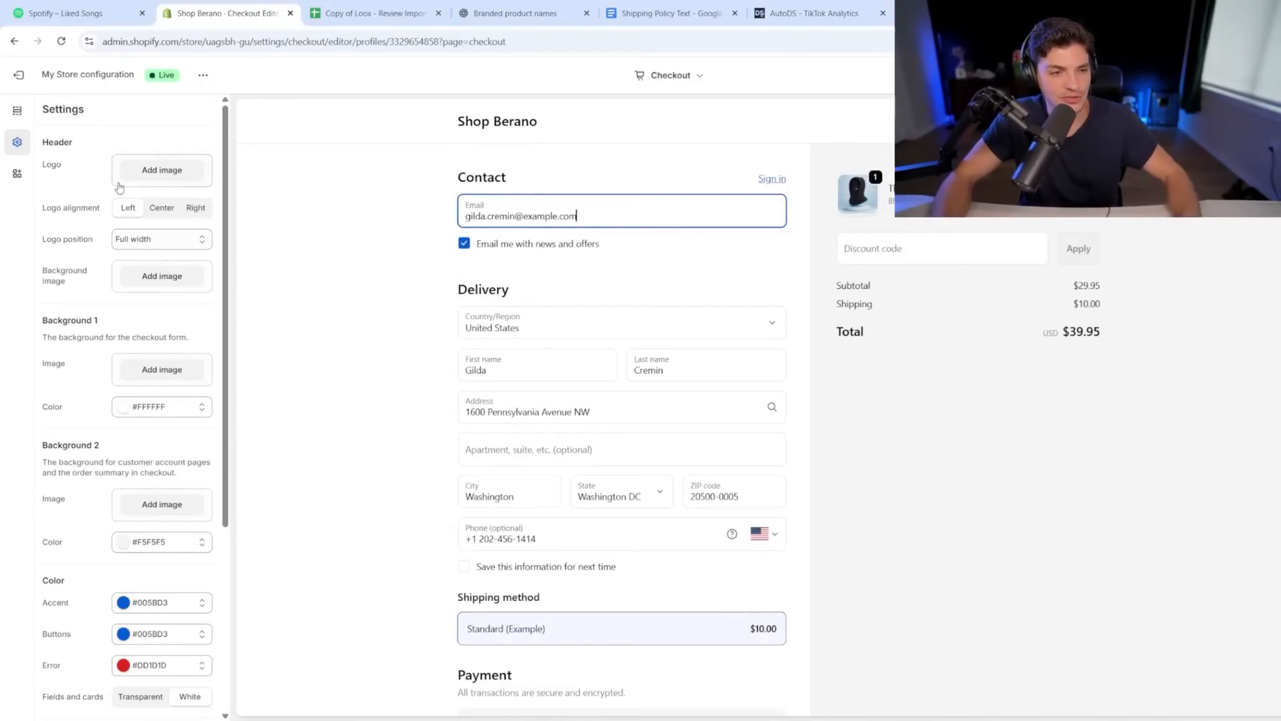
click(159, 170)
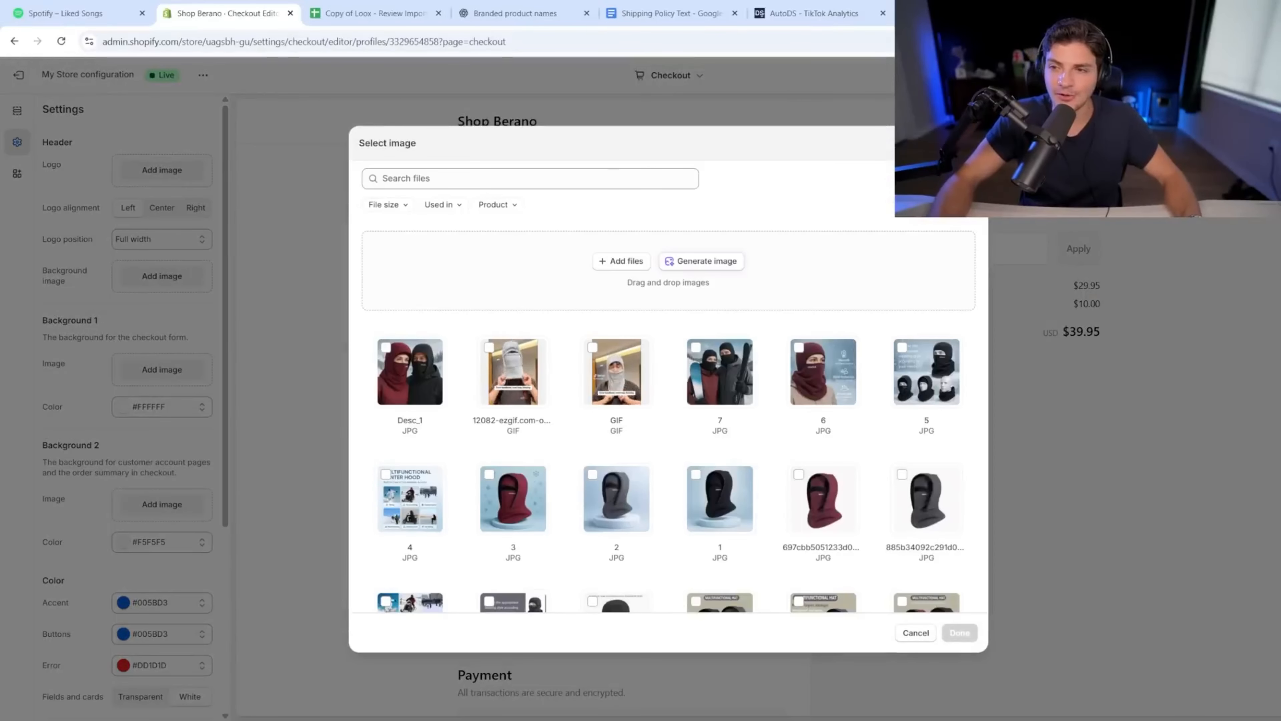
click(620, 263)
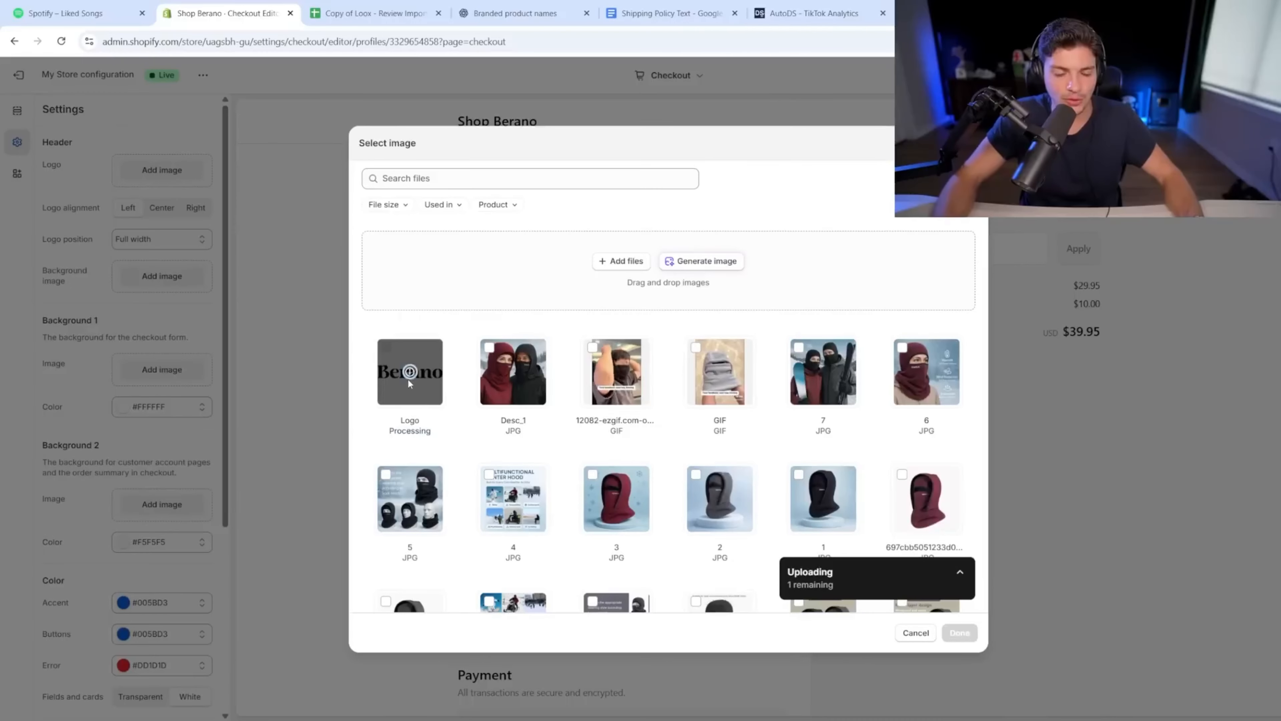
click(957, 634)
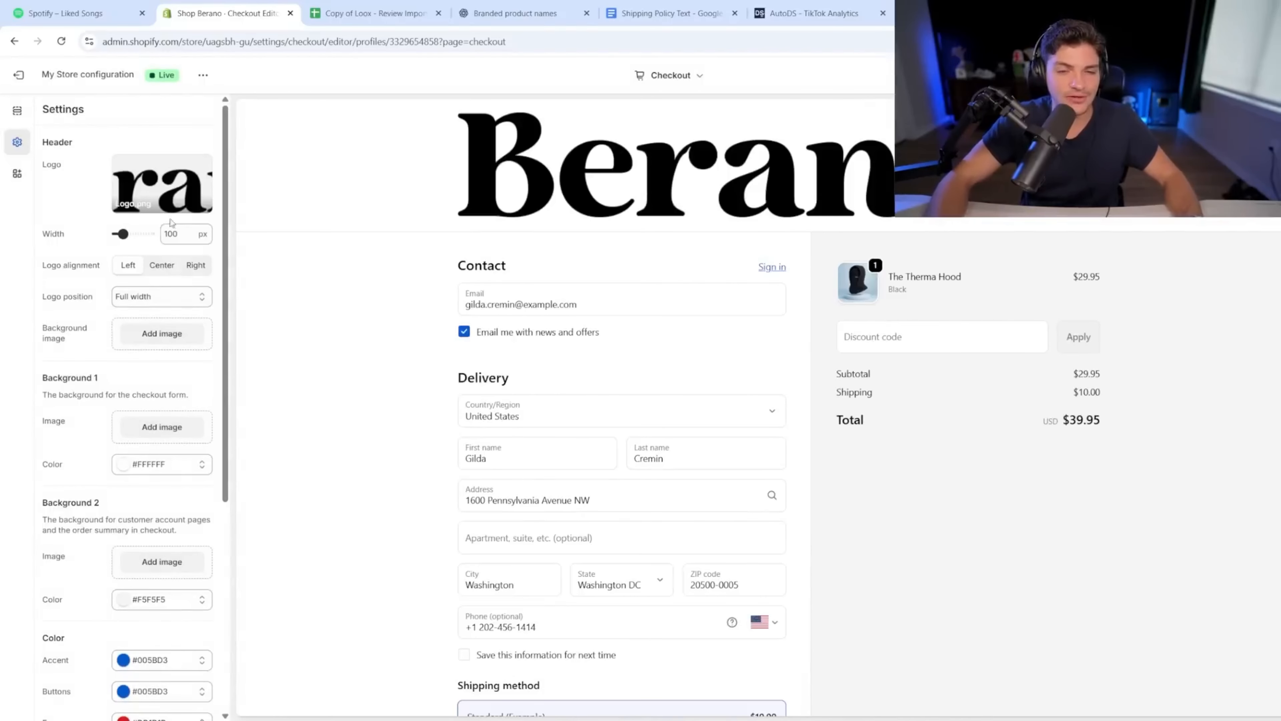
Step: Centre the checkout logo and widen it to 230 px
drag(55, 270, 97, 270)
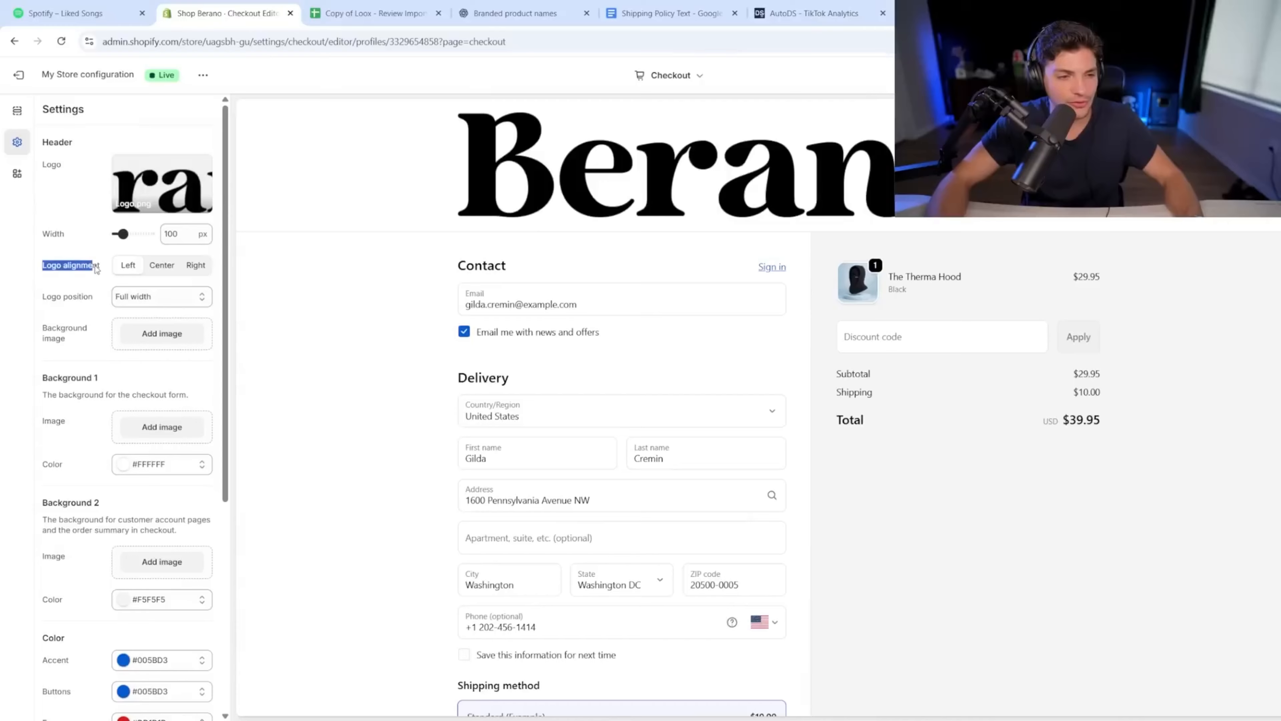
click(171, 271)
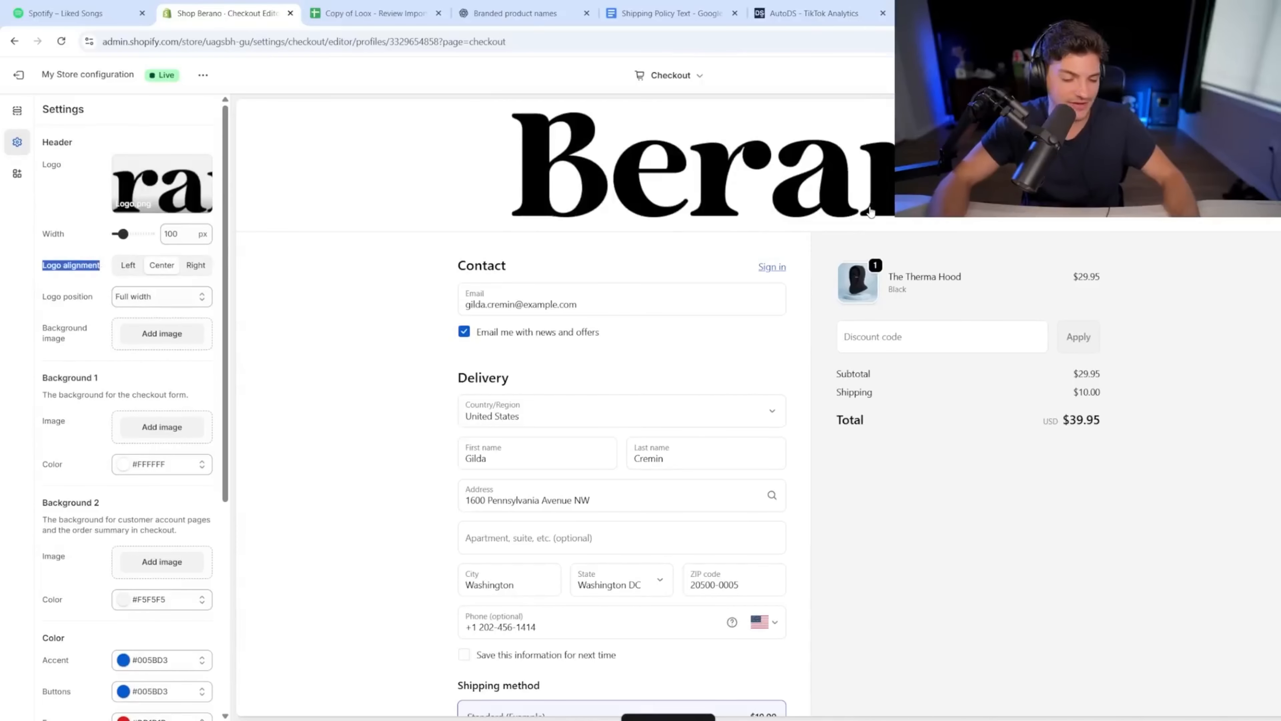
key(F5)
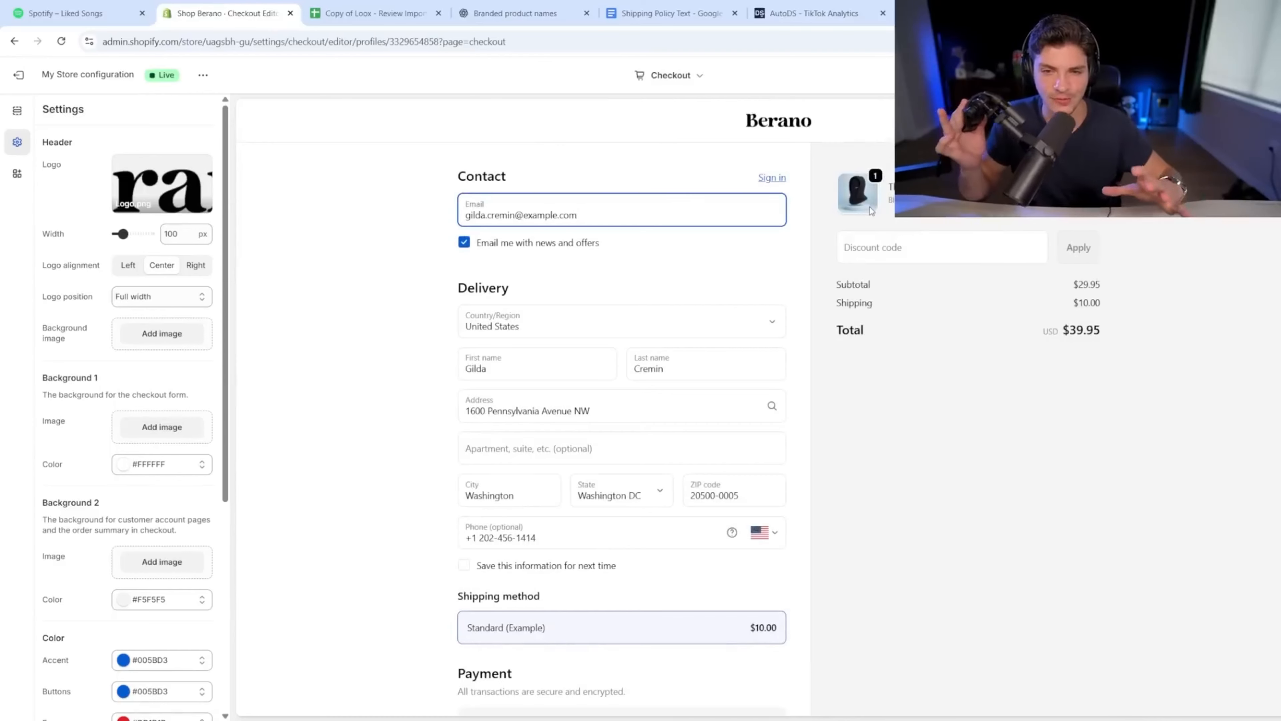
drag(125, 234, 141, 234)
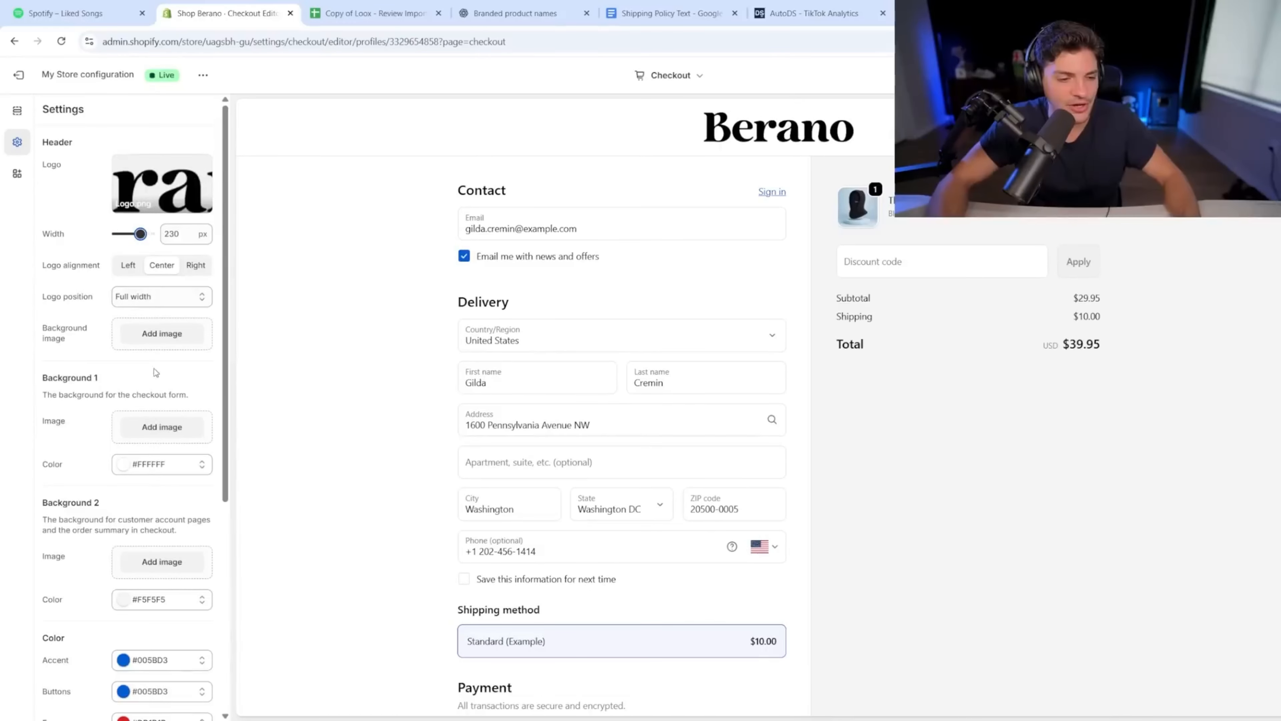
scroll(65, 376, down, 6)
Step: Shift the checkout accent colour toward a slightly darker cyan
click(62, 339)
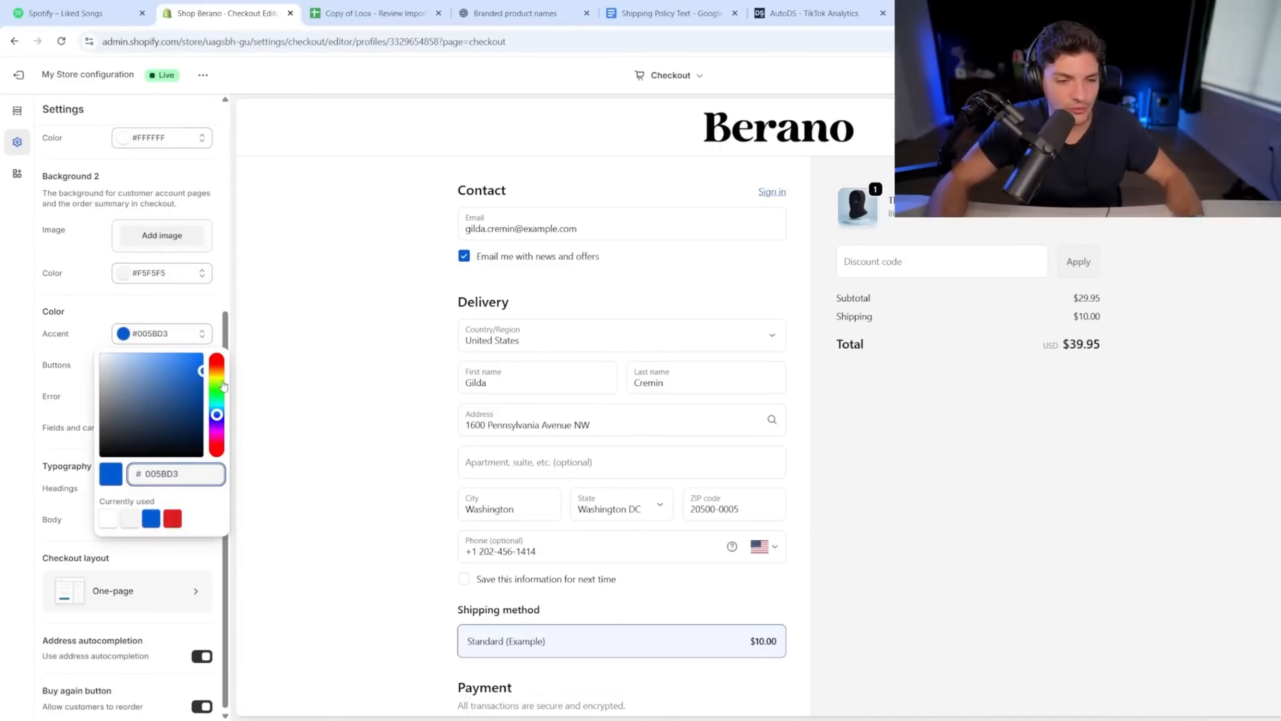
drag(182, 364, 190, 362)
mouse_move(217, 411)
mouse_down()
mouse_move(217, 398)
mouse_move(217, 409)
mouse_up()
click(185, 379)
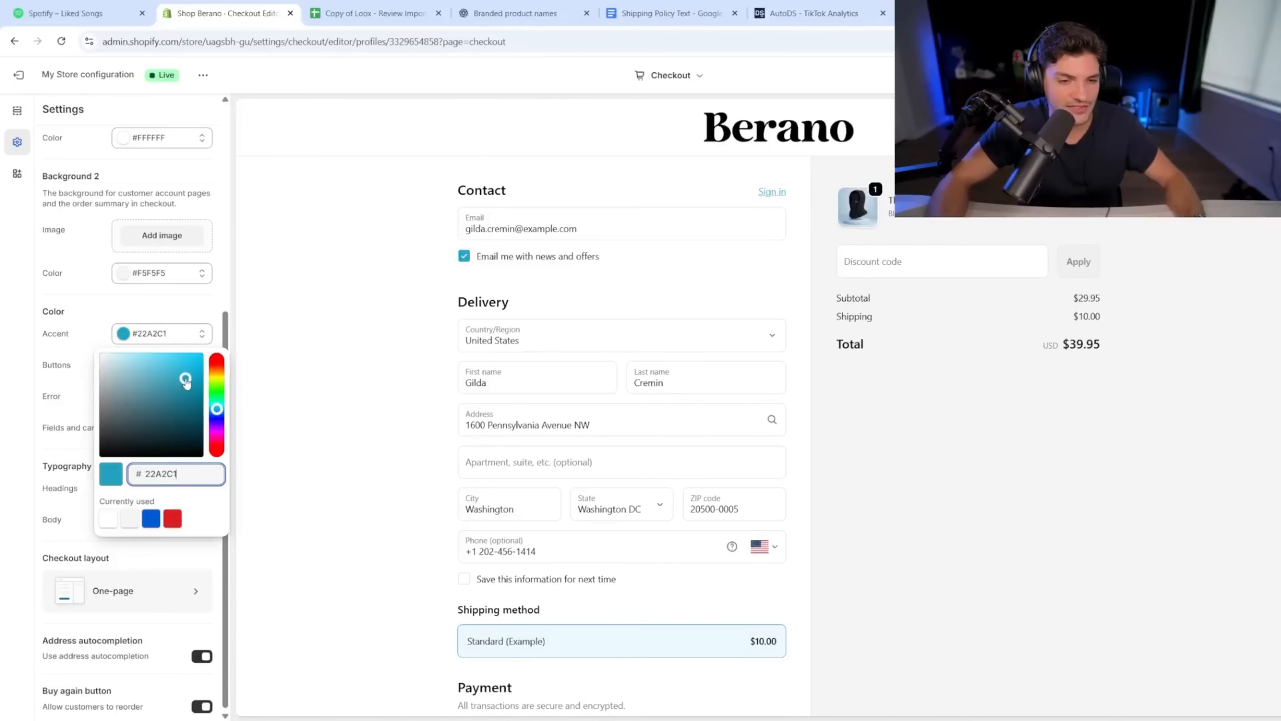
Step: Look up the theme's Accent 1 colour hex in the theme editor's colour settings
click(21, 80)
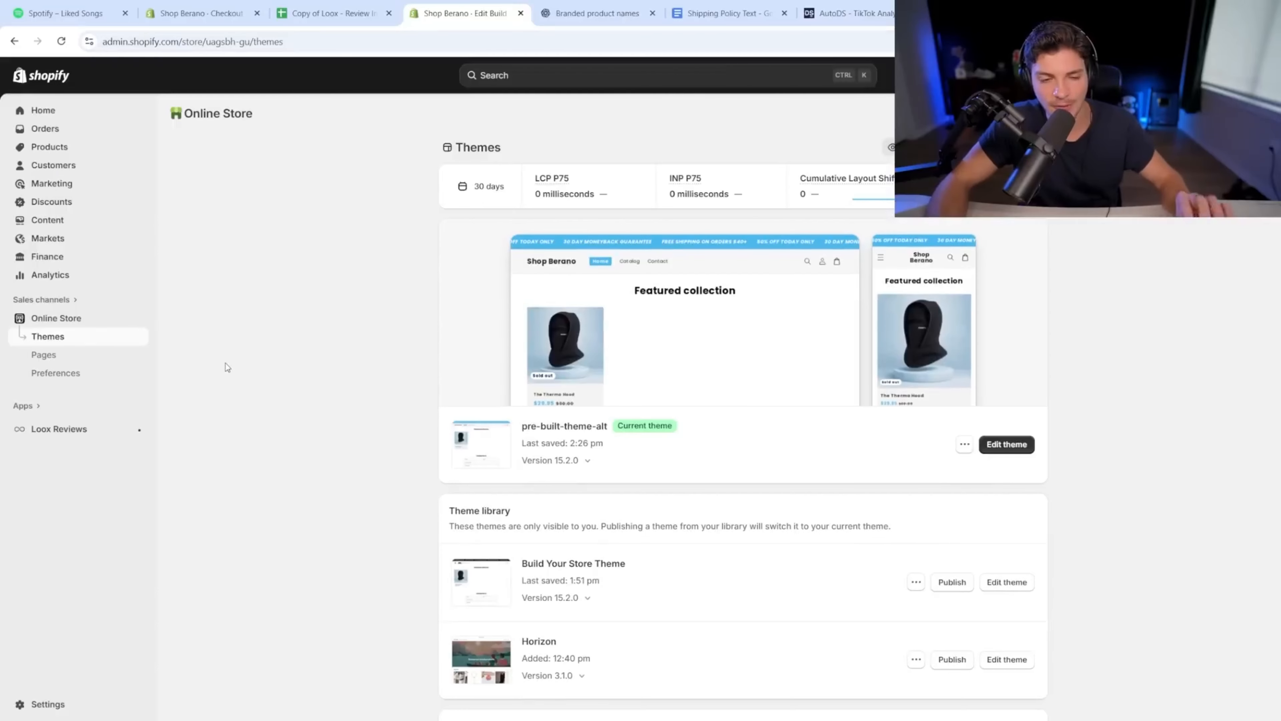
click(1009, 454)
click(18, 146)
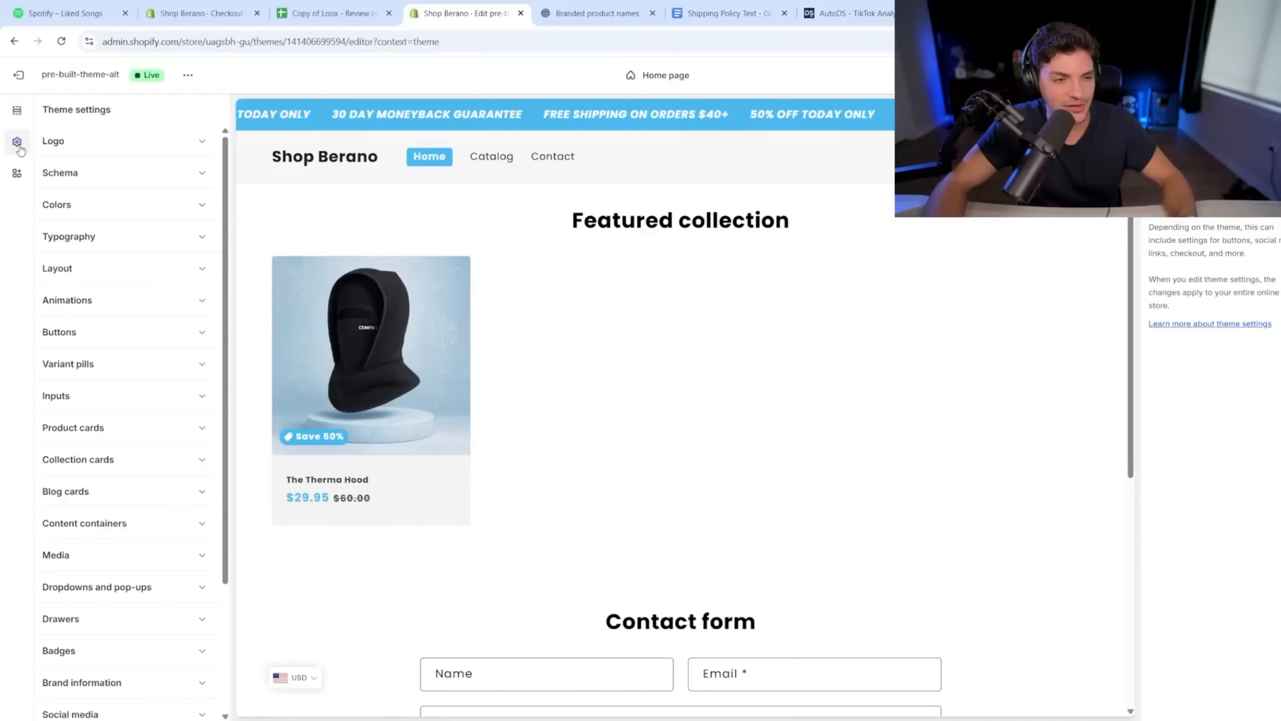
click(114, 212)
click(151, 319)
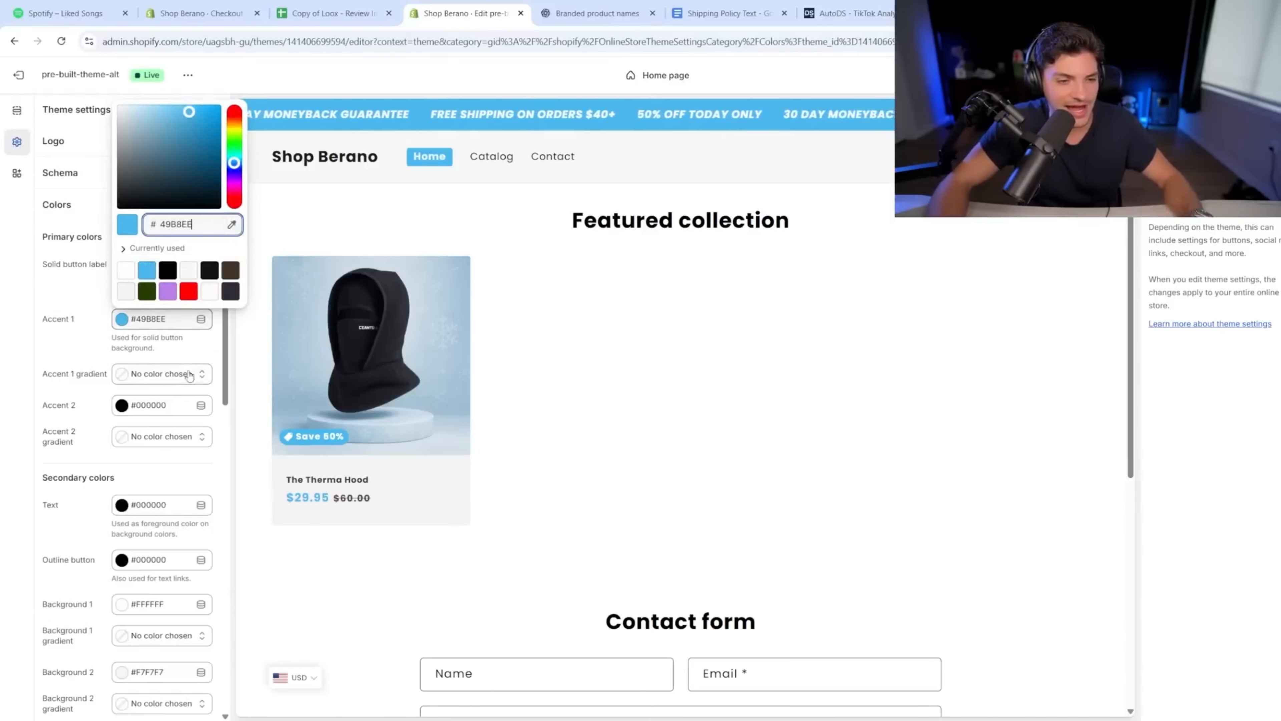
Step: Set the checkout Accent colour to #49B8EE
click(202, 13)
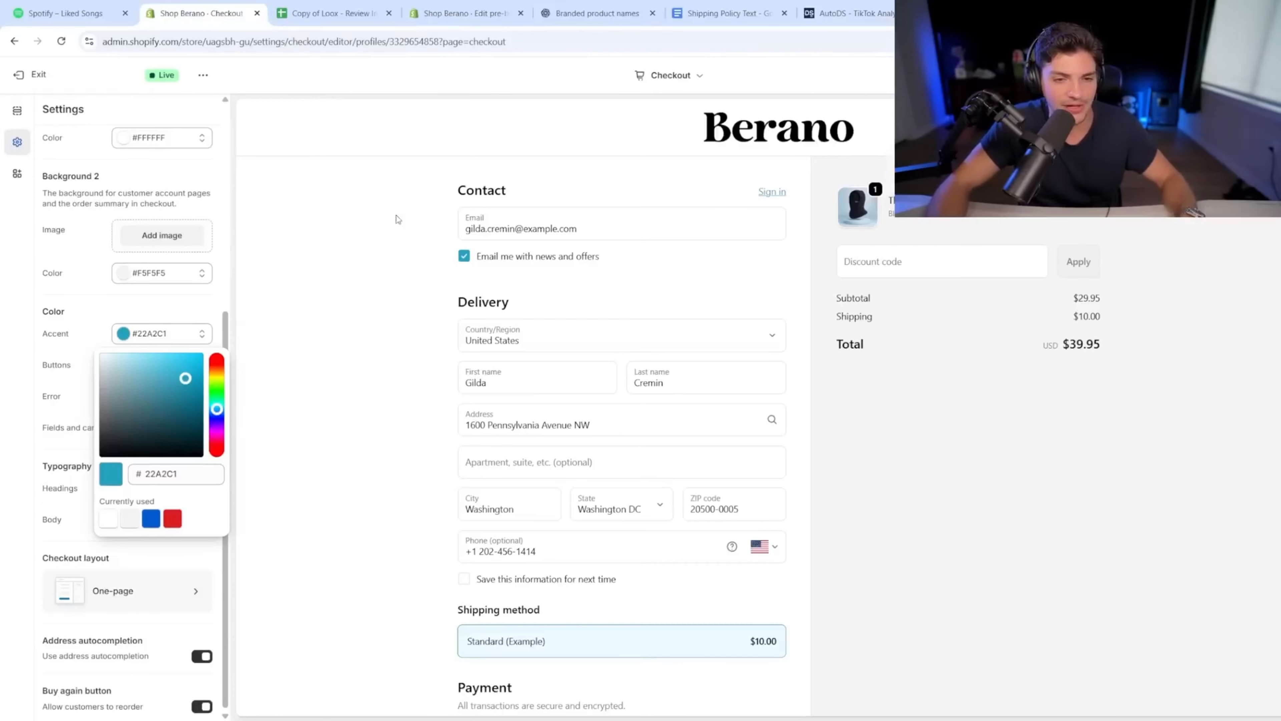
click(160, 474)
key(ctrl+a)
text(49B8EE)
click(282, 397)
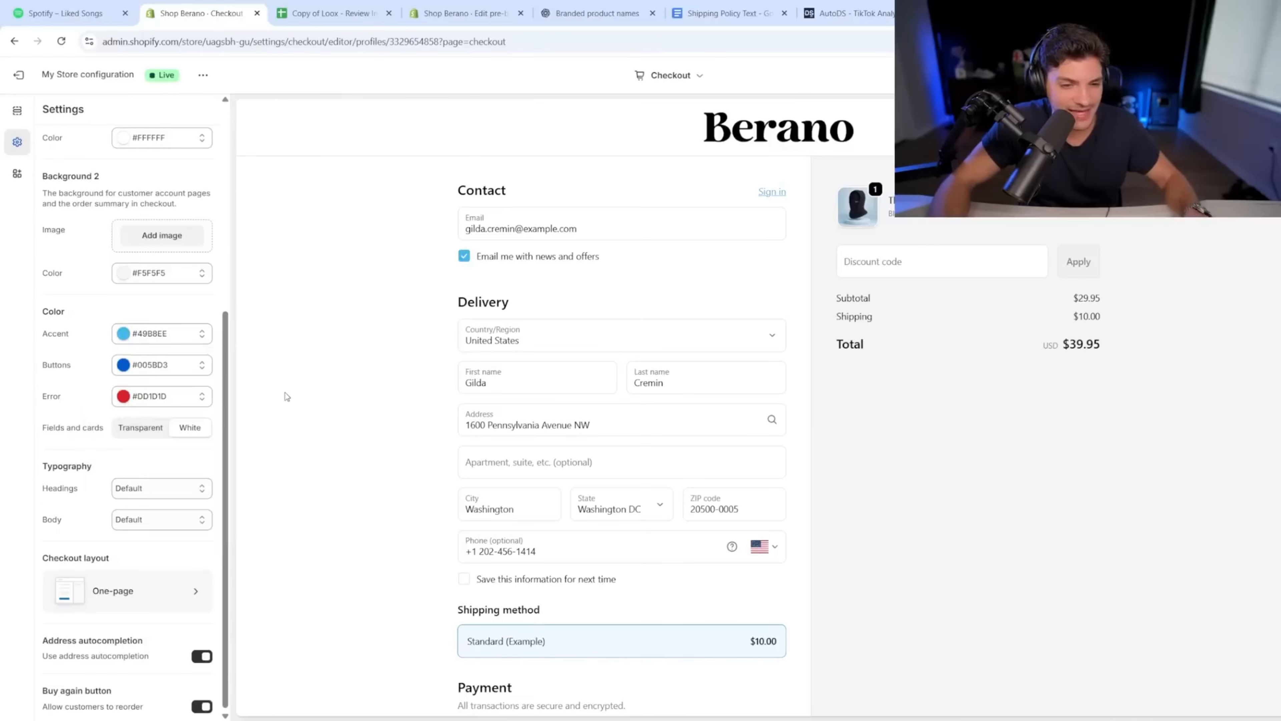
Step: Set the Buttons colour to #49B8EE and exit to Checkout settings
click(149, 364)
key(ctrl+a)
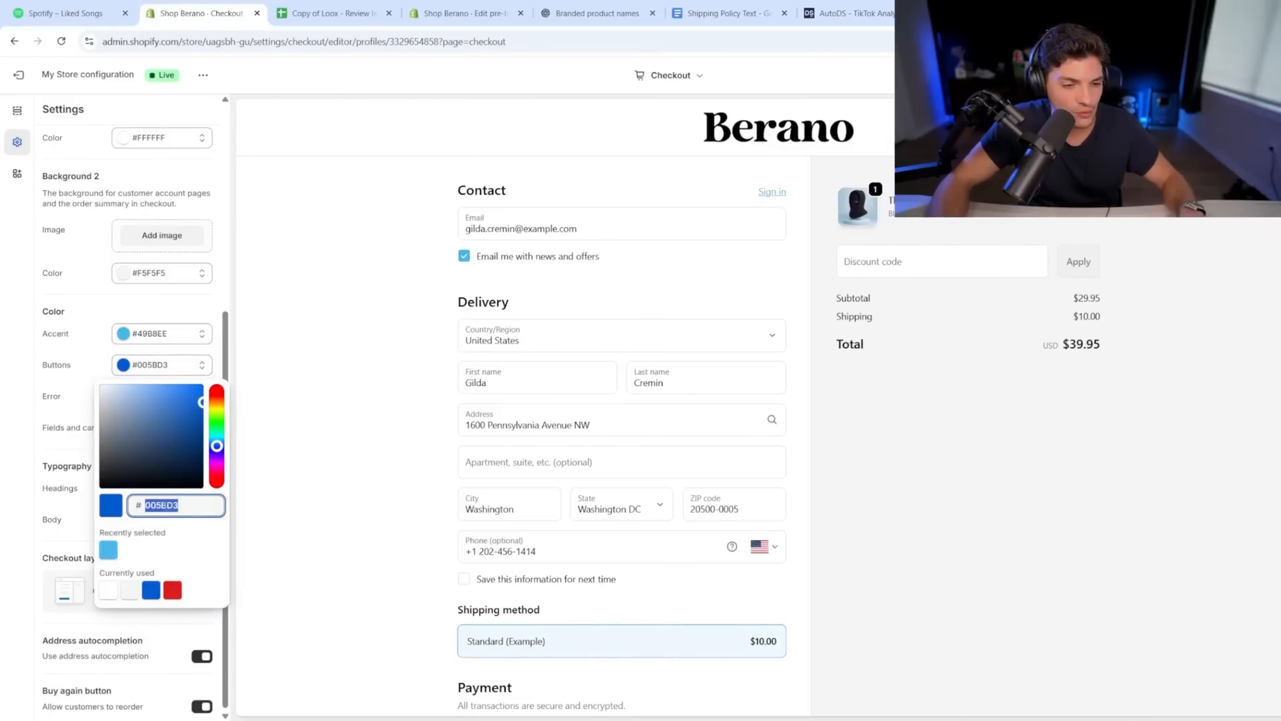
text(49B8EE)
click(100, 404)
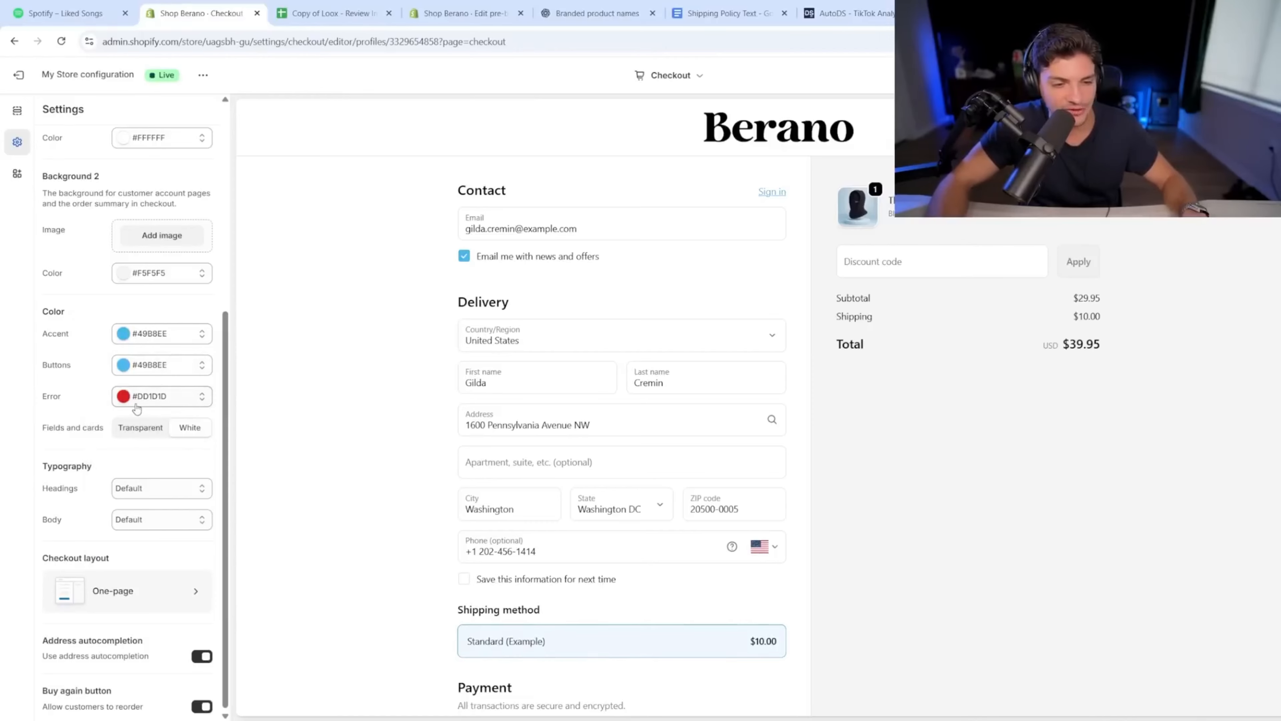
scroll(587, 438, down, 4)
scroll(586, 438, up, 4)
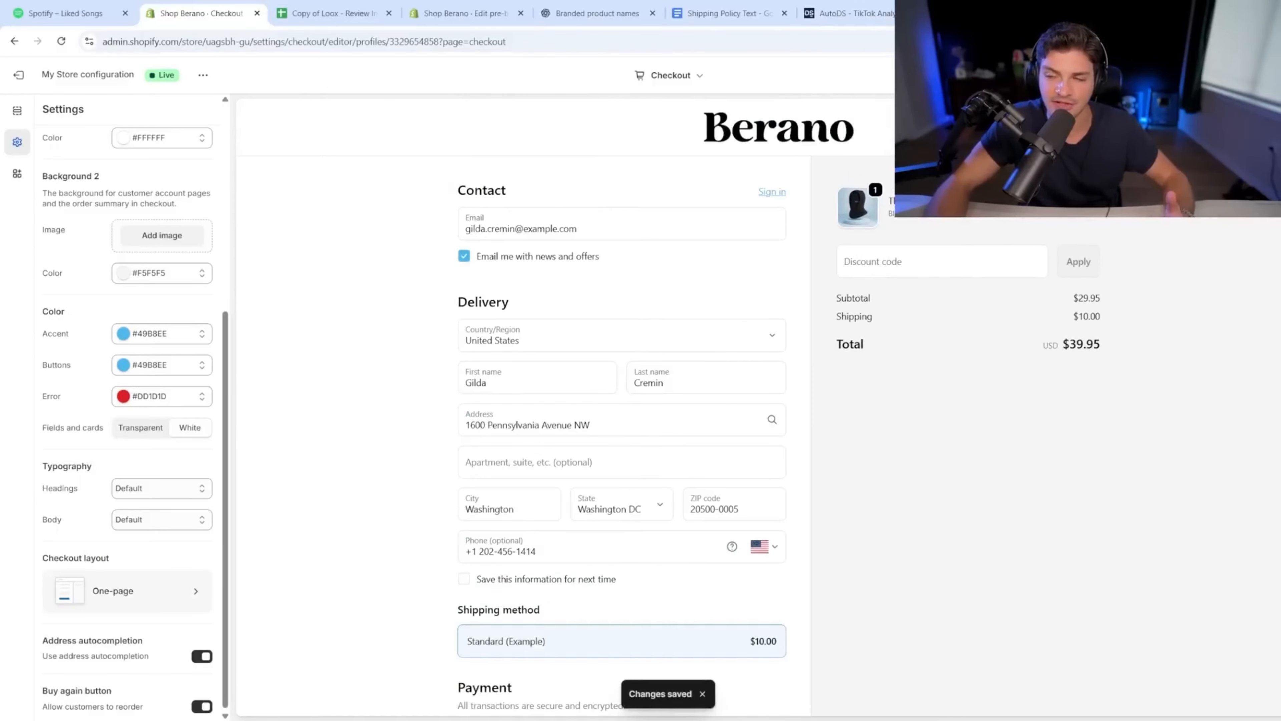
scroll(812, 329, down, 8)
scroll(807, 343, up, 8)
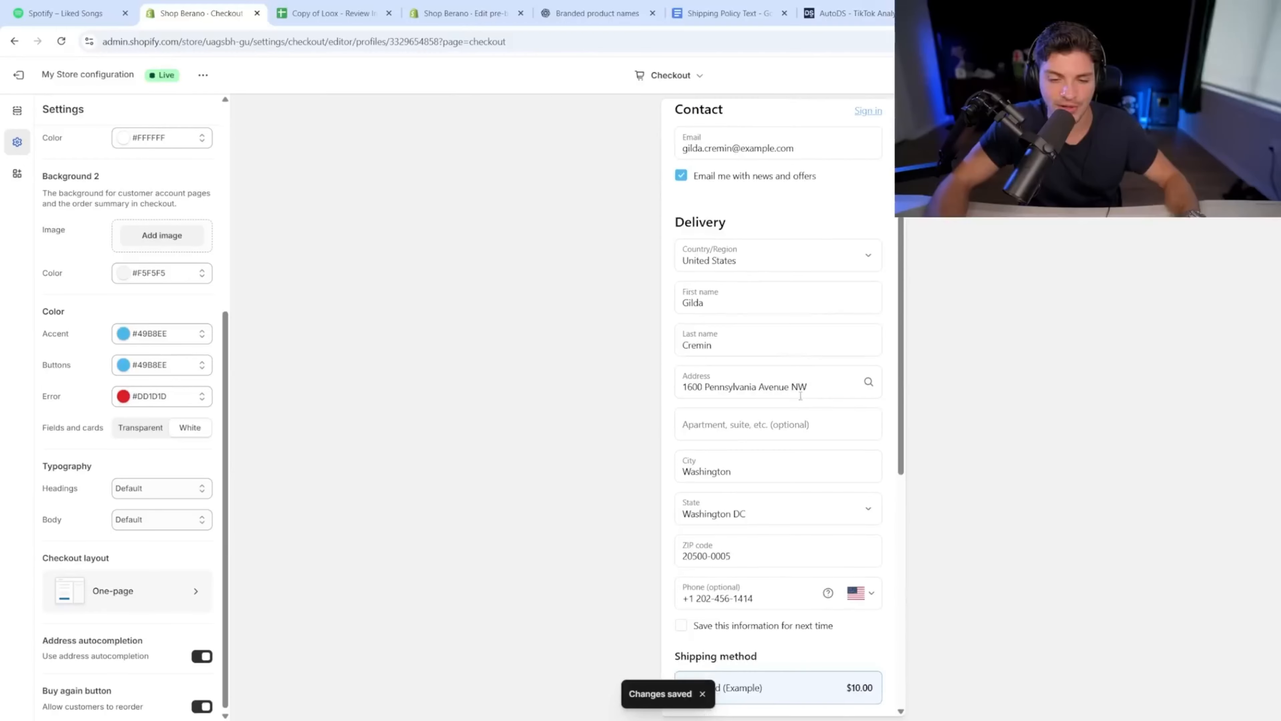
click(18, 75)
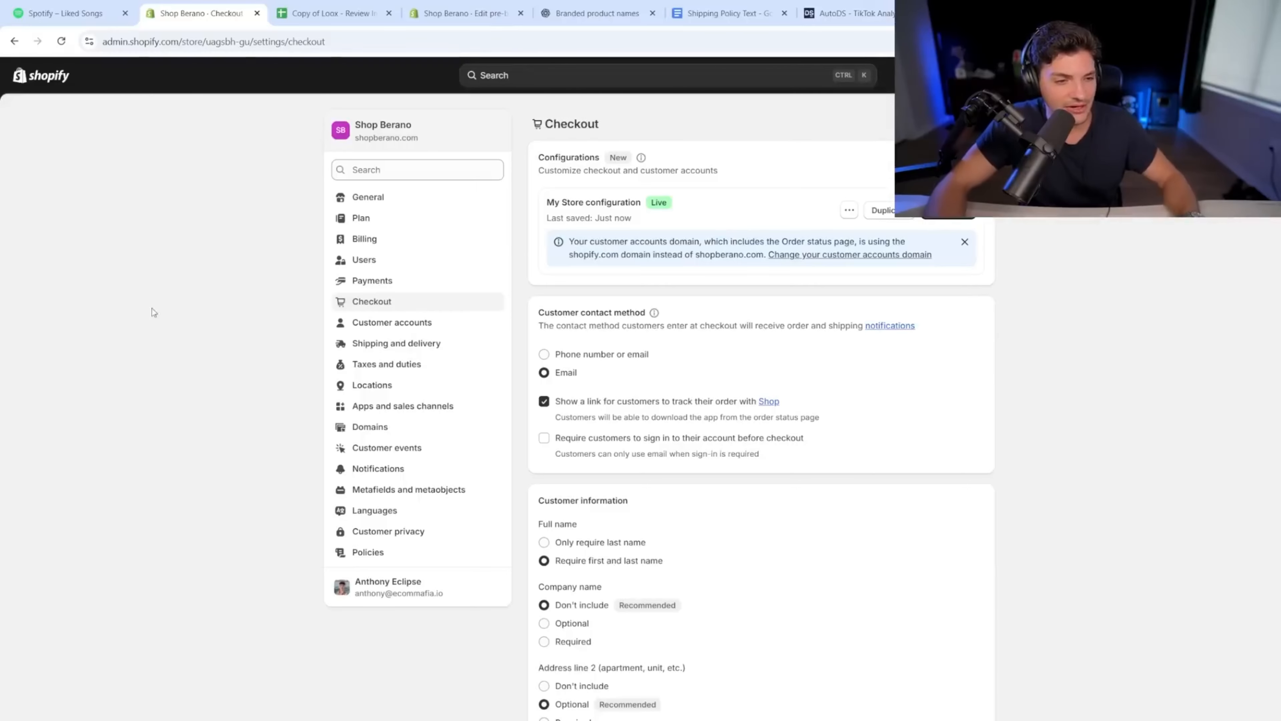
Step: Add the AutoDS location to the General shipping profile using another location's rates
click(422, 331)
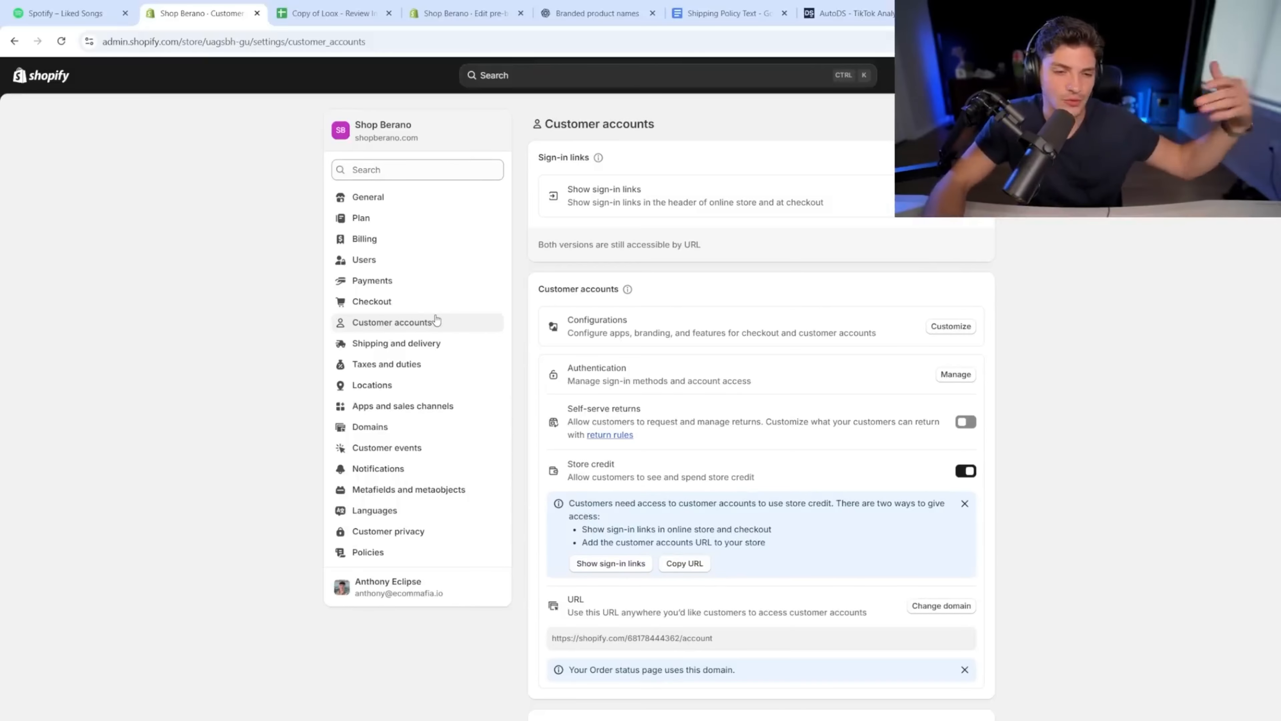
click(441, 344)
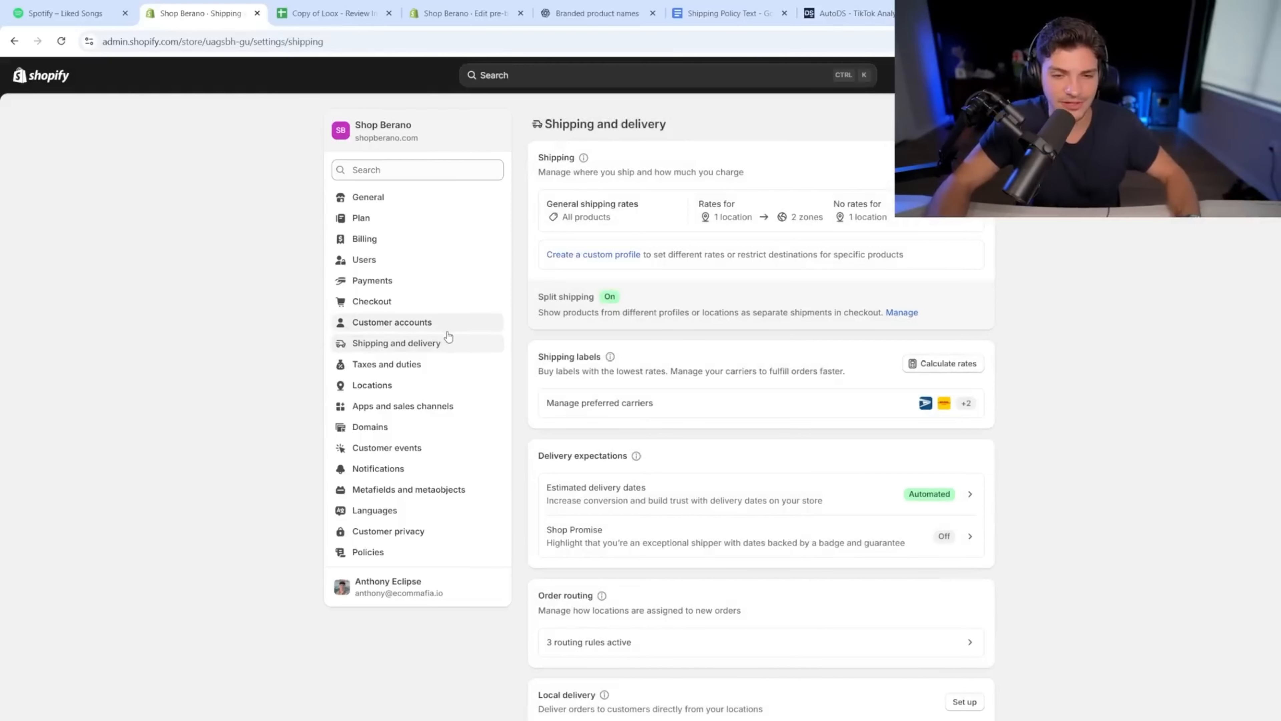
click(588, 223)
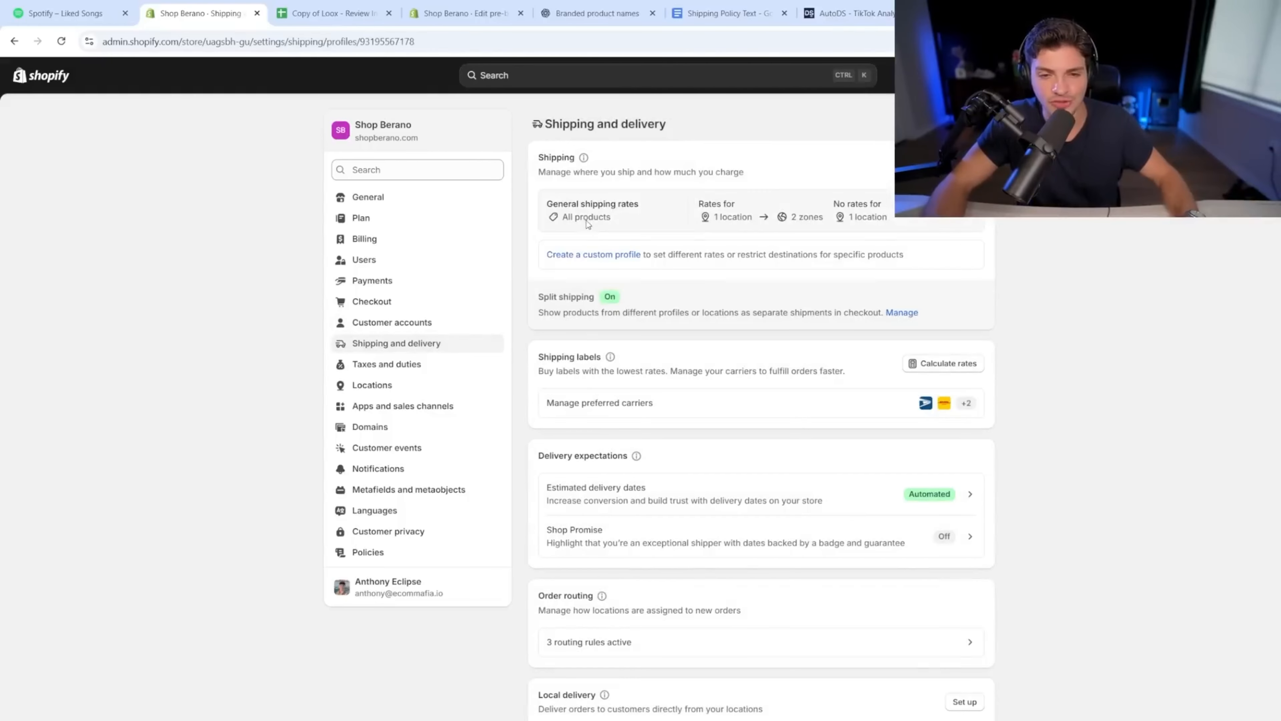
scroll(638, 448, down, 12)
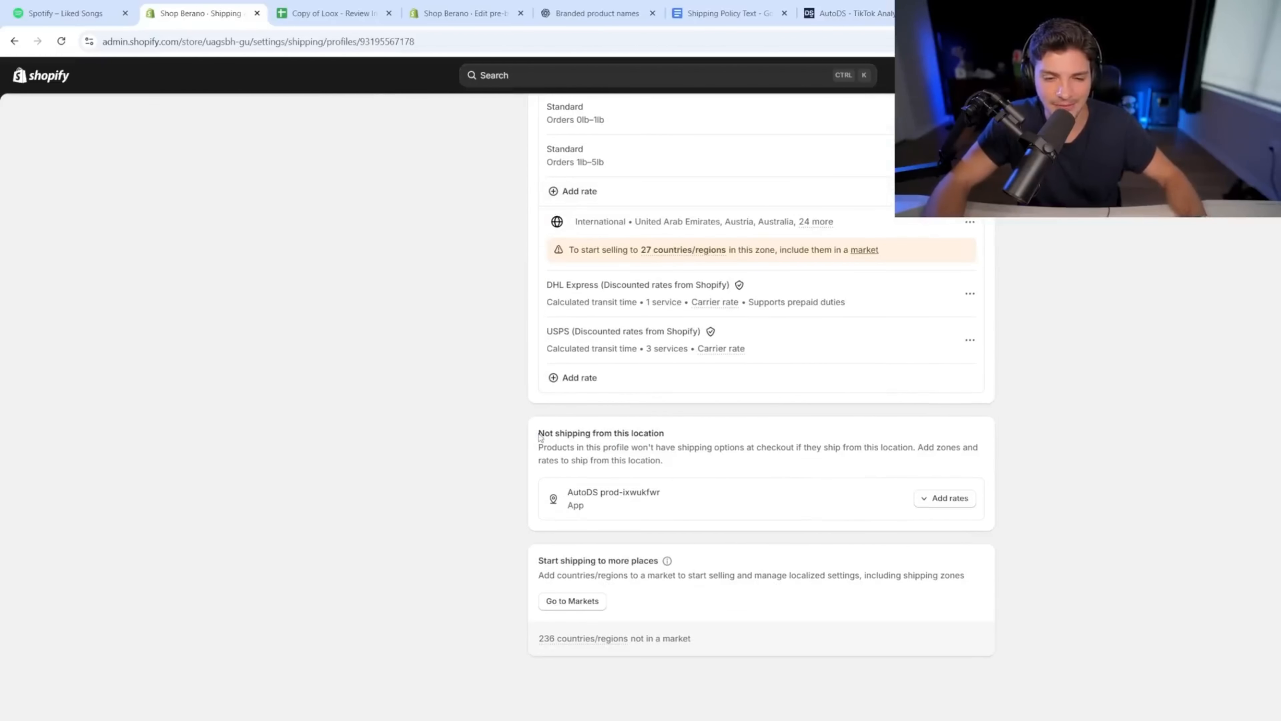
drag(539, 437, 679, 443)
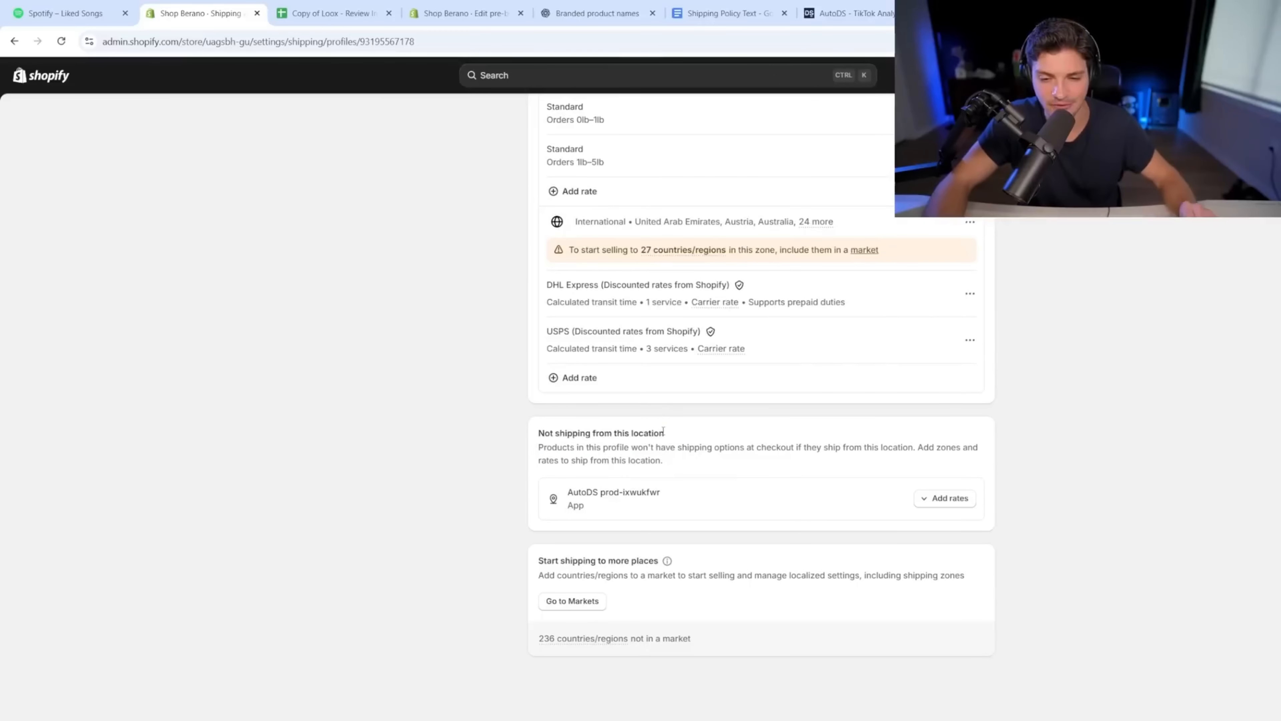
triple_click(664, 433)
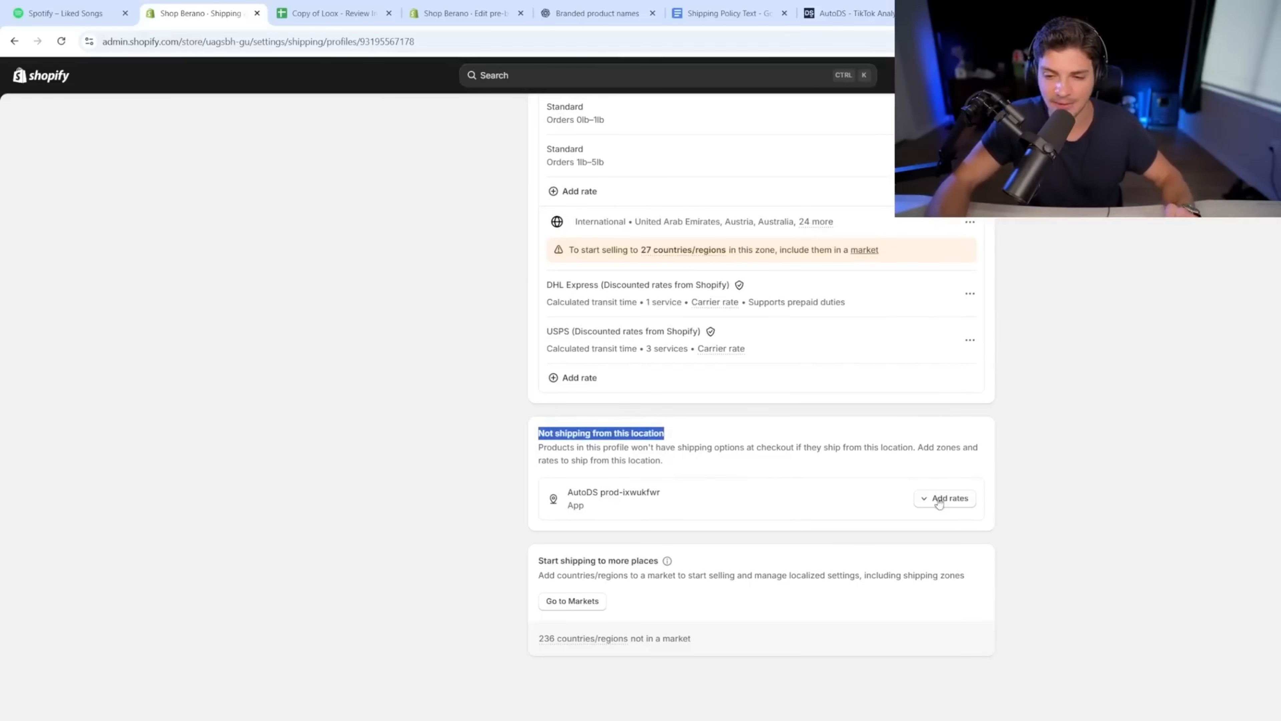
triple_click(583, 495)
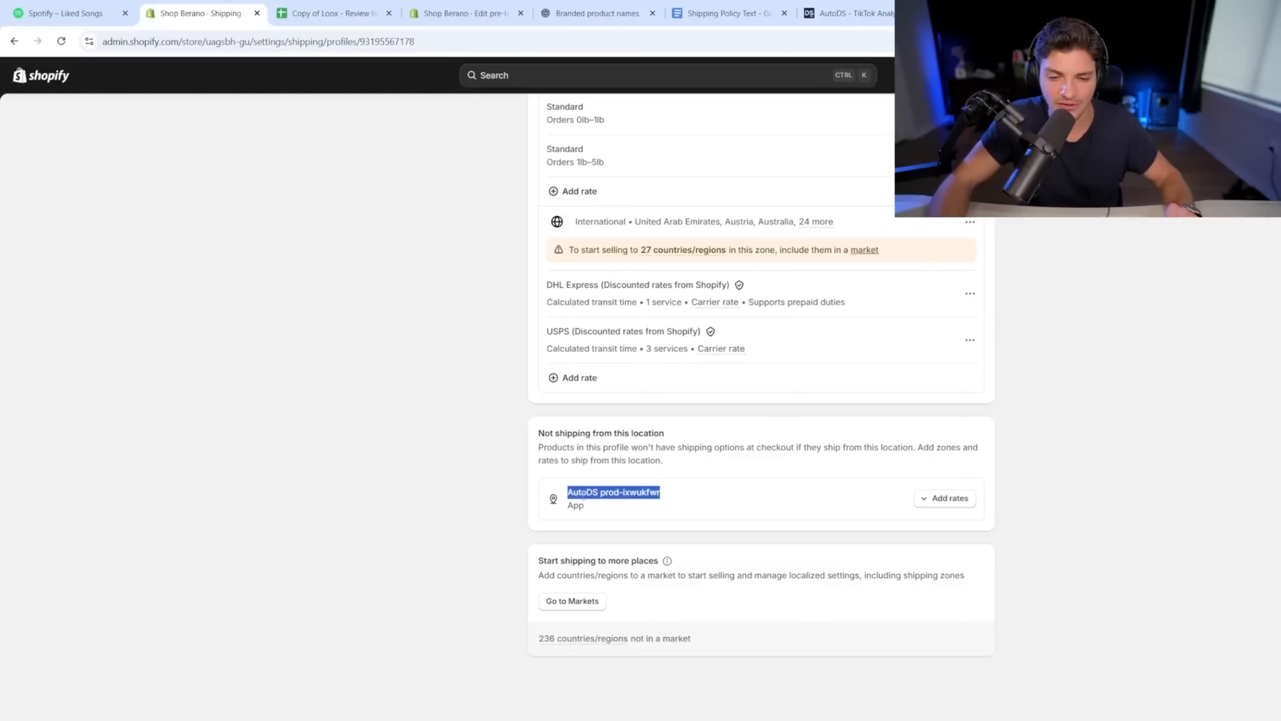
click(932, 510)
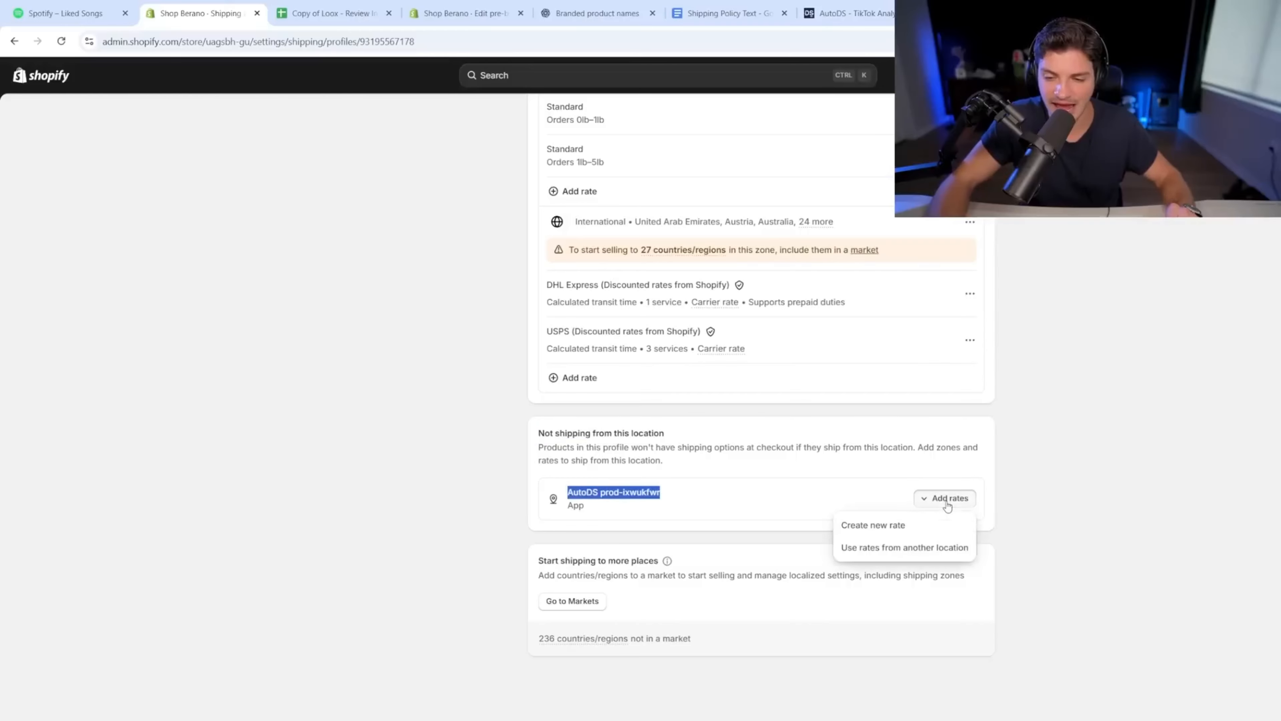
click(881, 550)
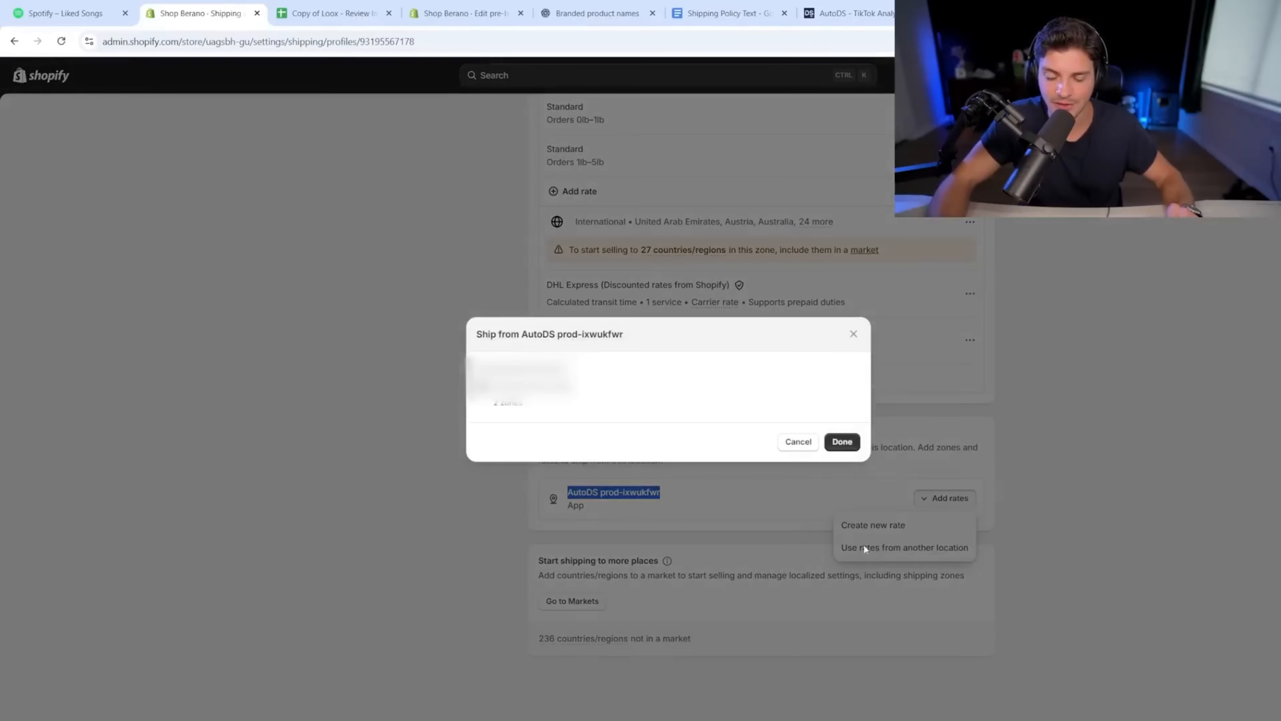
click(842, 442)
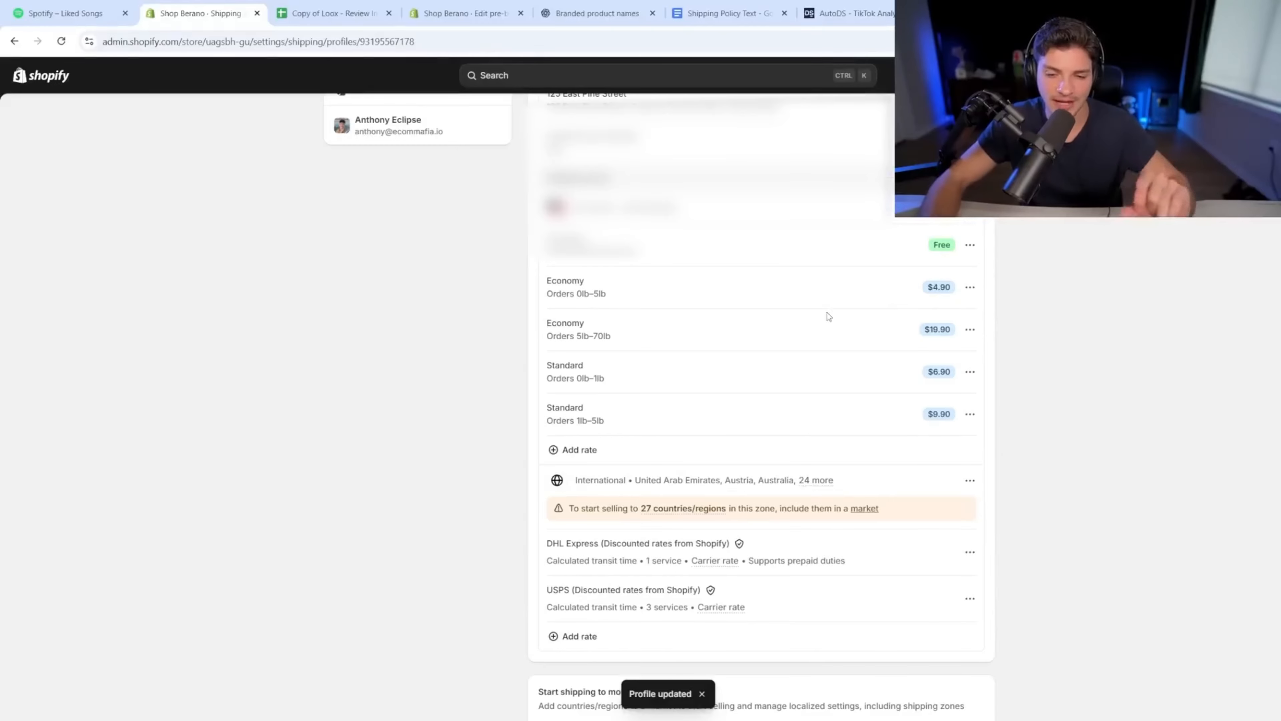
Step: Delete the Domestic and International shipping zones and save the profile
scroll(829, 315, up, 1)
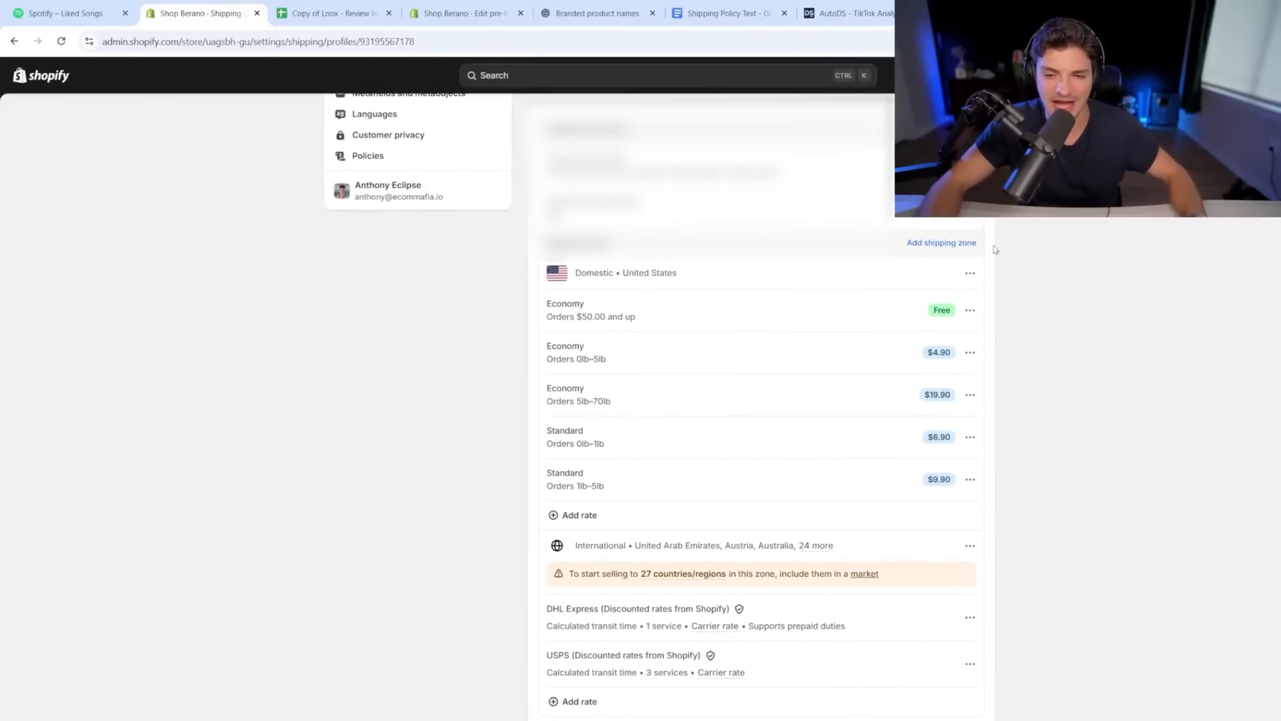
scroll(848, 383, up, 2)
click(970, 337)
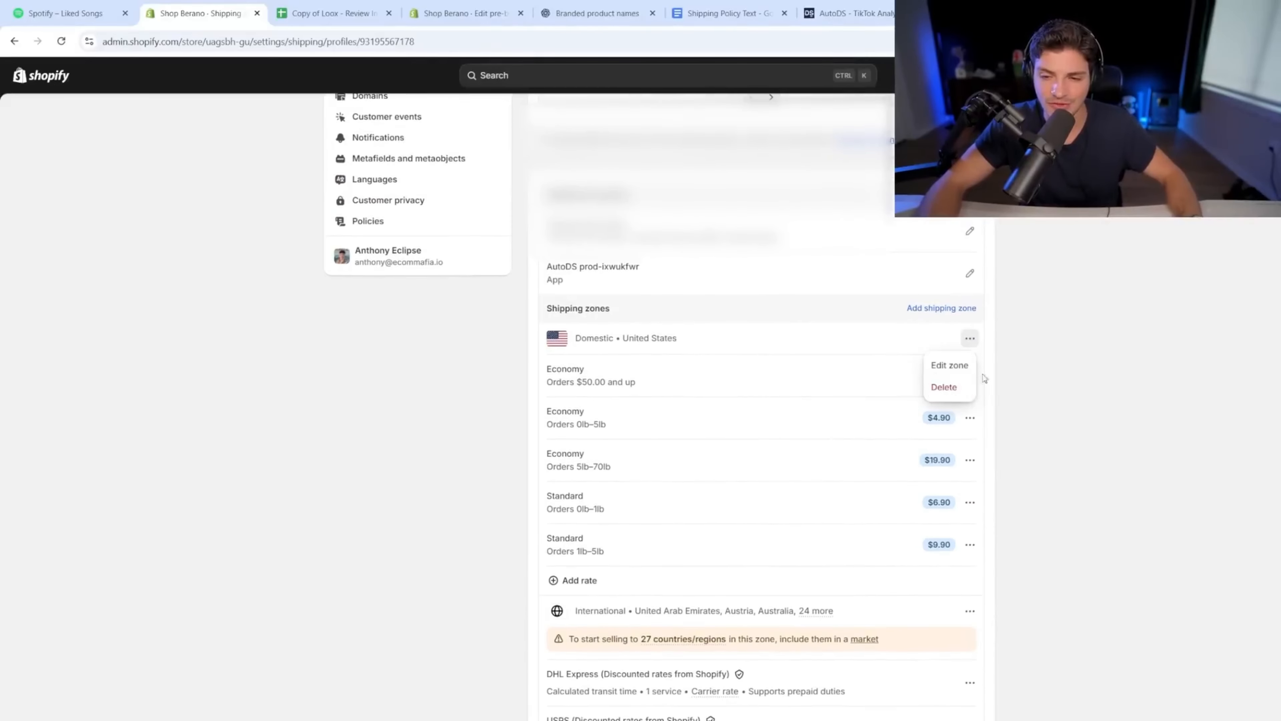
click(956, 397)
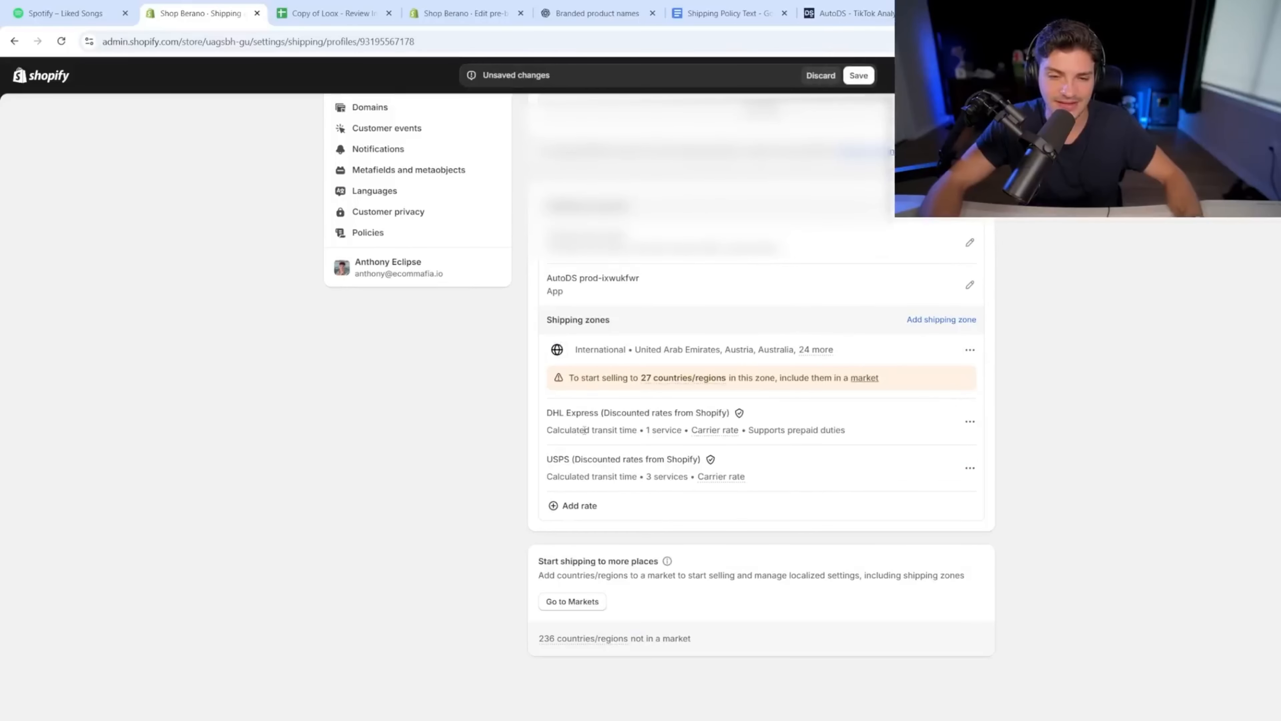
click(970, 350)
click(952, 397)
click(859, 76)
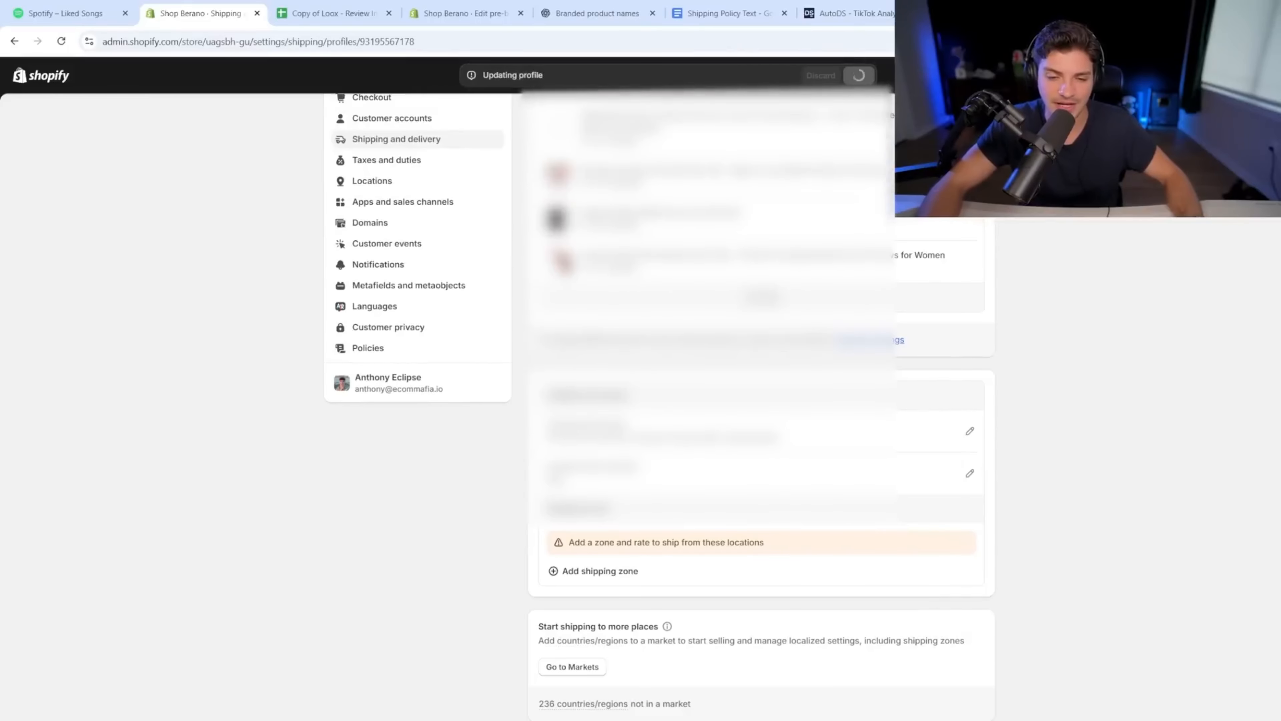
mouse_move(574, 628)
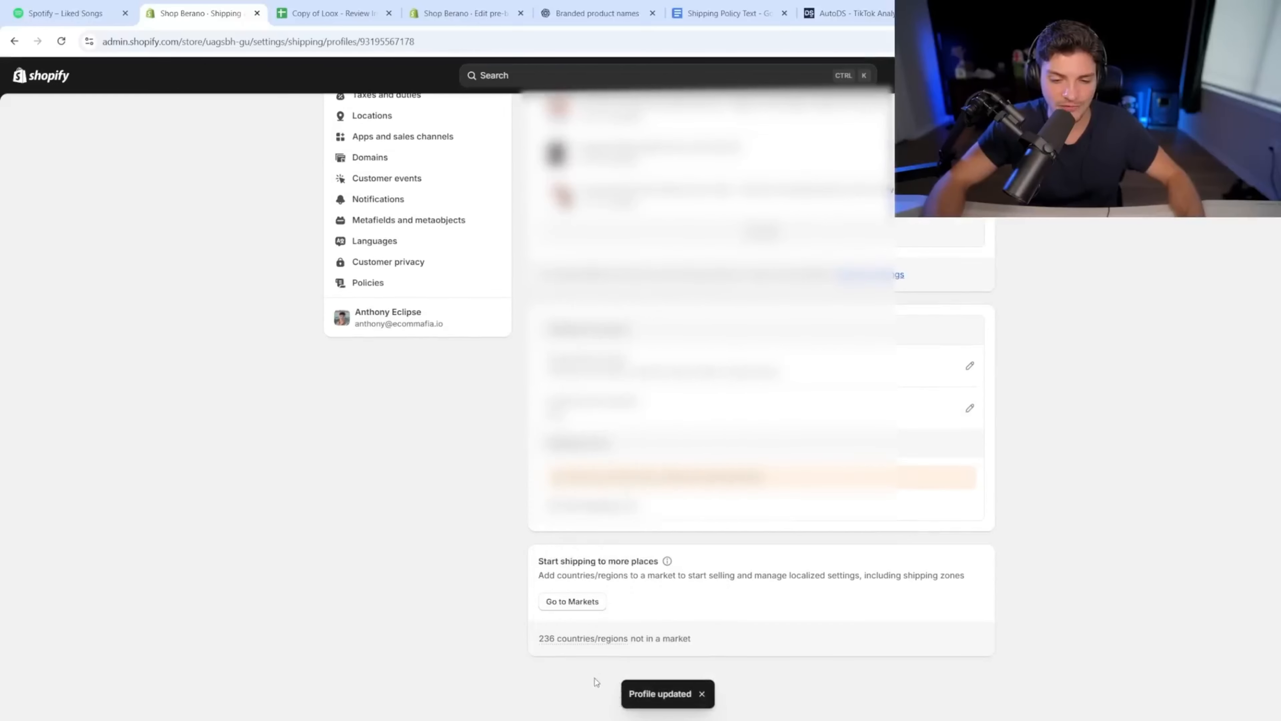
drag(548, 561, 650, 556)
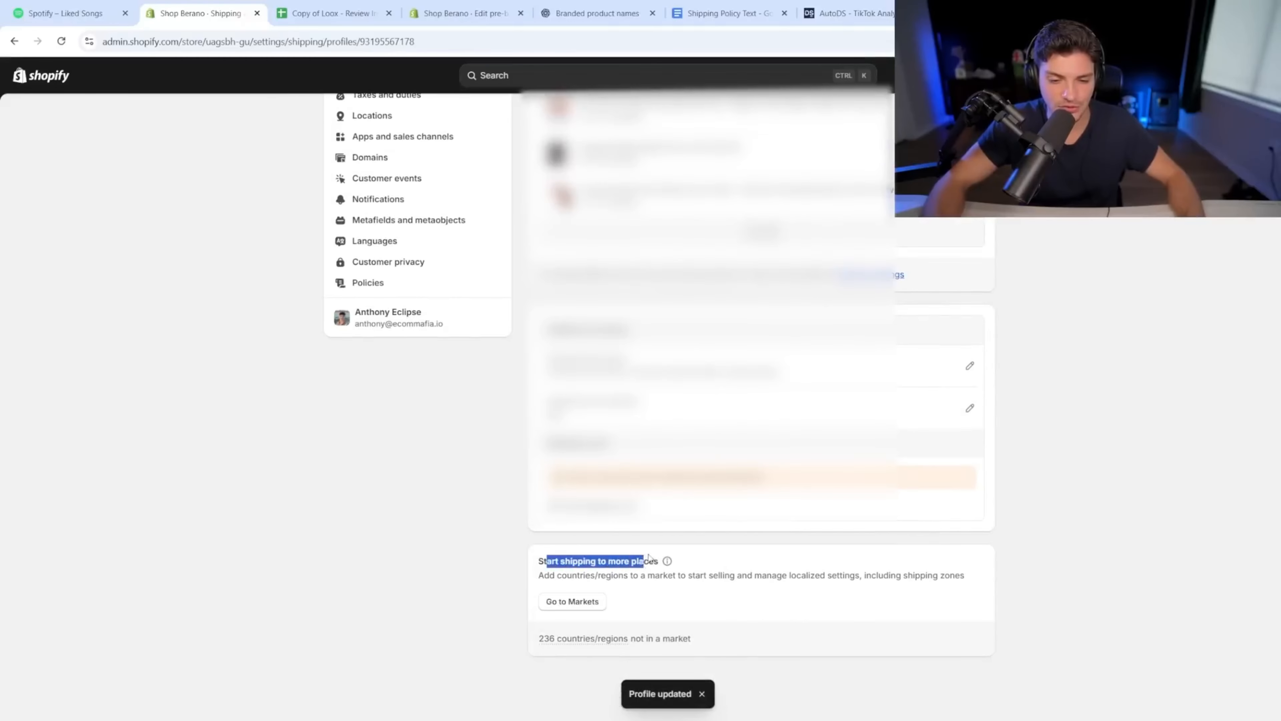
Step: Start a new market that includes every region
click(583, 609)
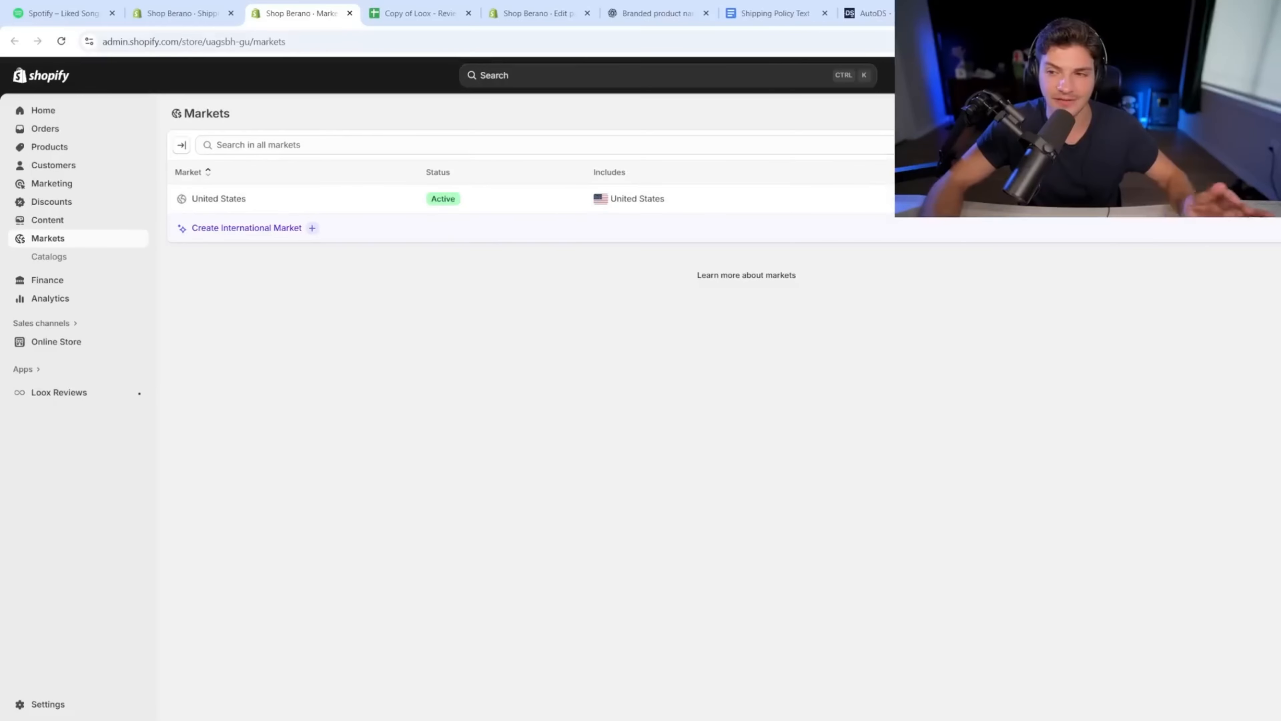
click(1274, 113)
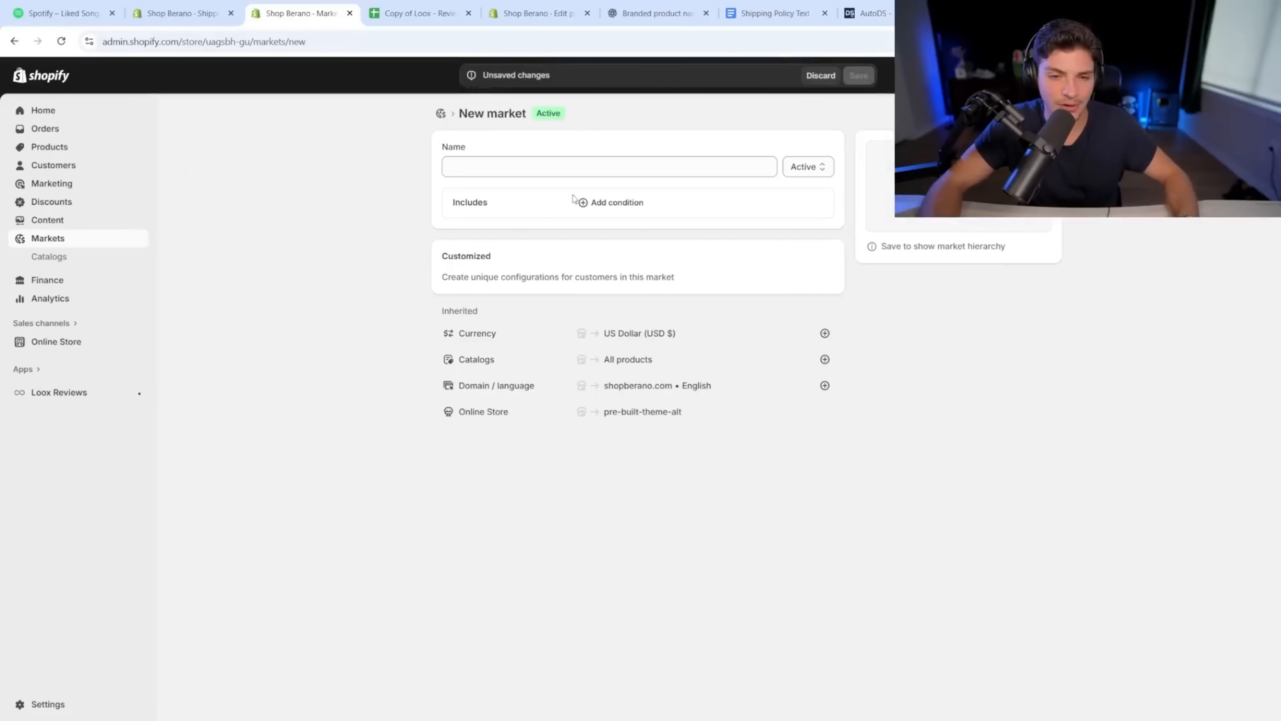
click(608, 203)
click(482, 308)
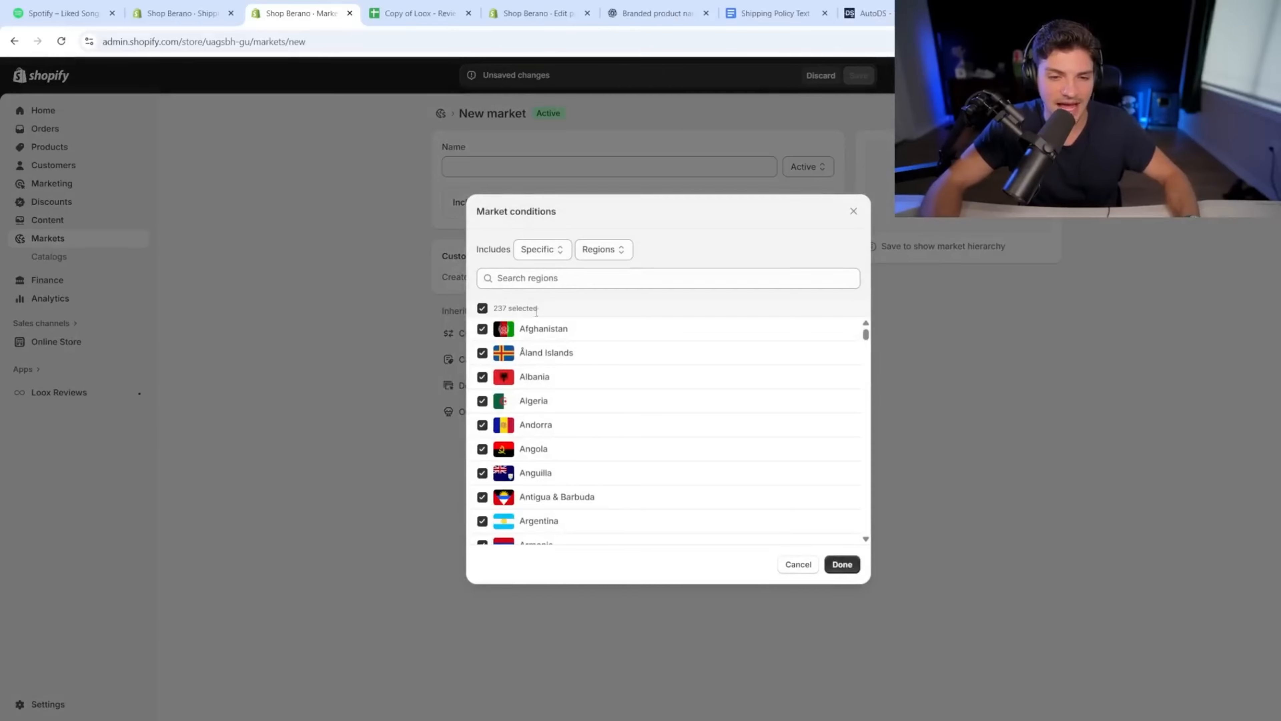
click(853, 566)
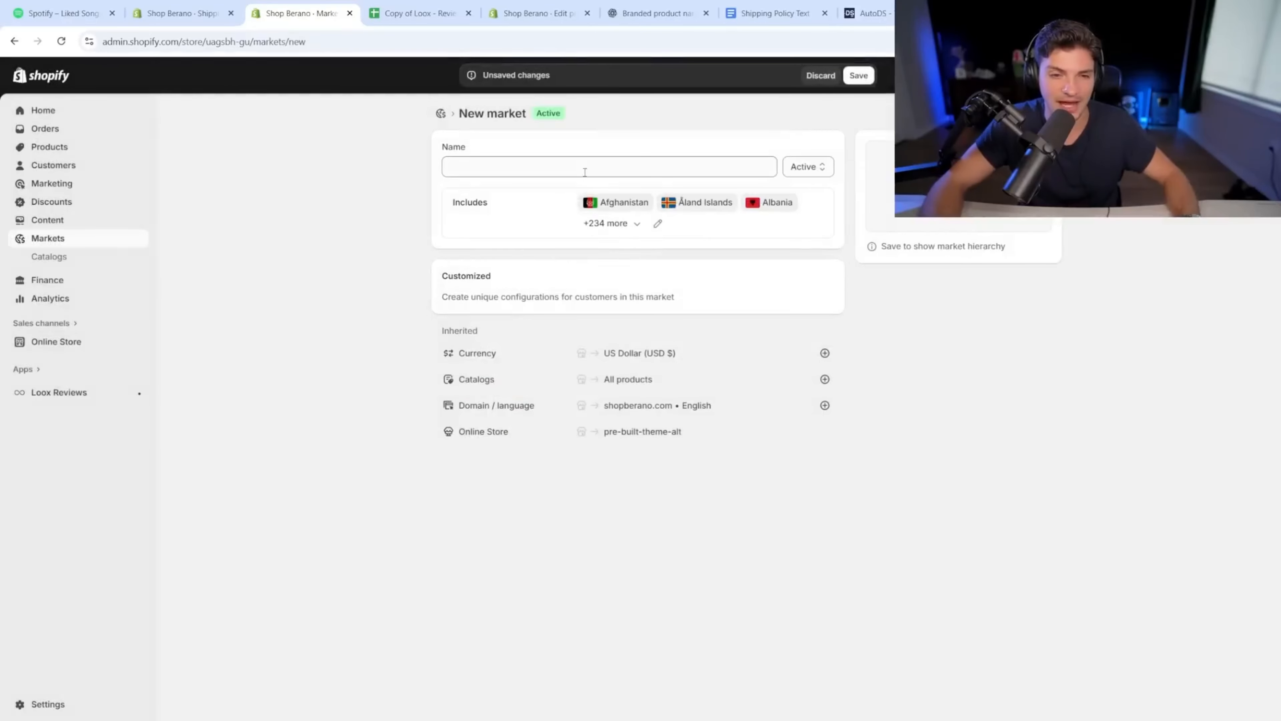
Step: Name the market WW, save it, and follow the missing-rates warning to shipping setup
click(585, 172)
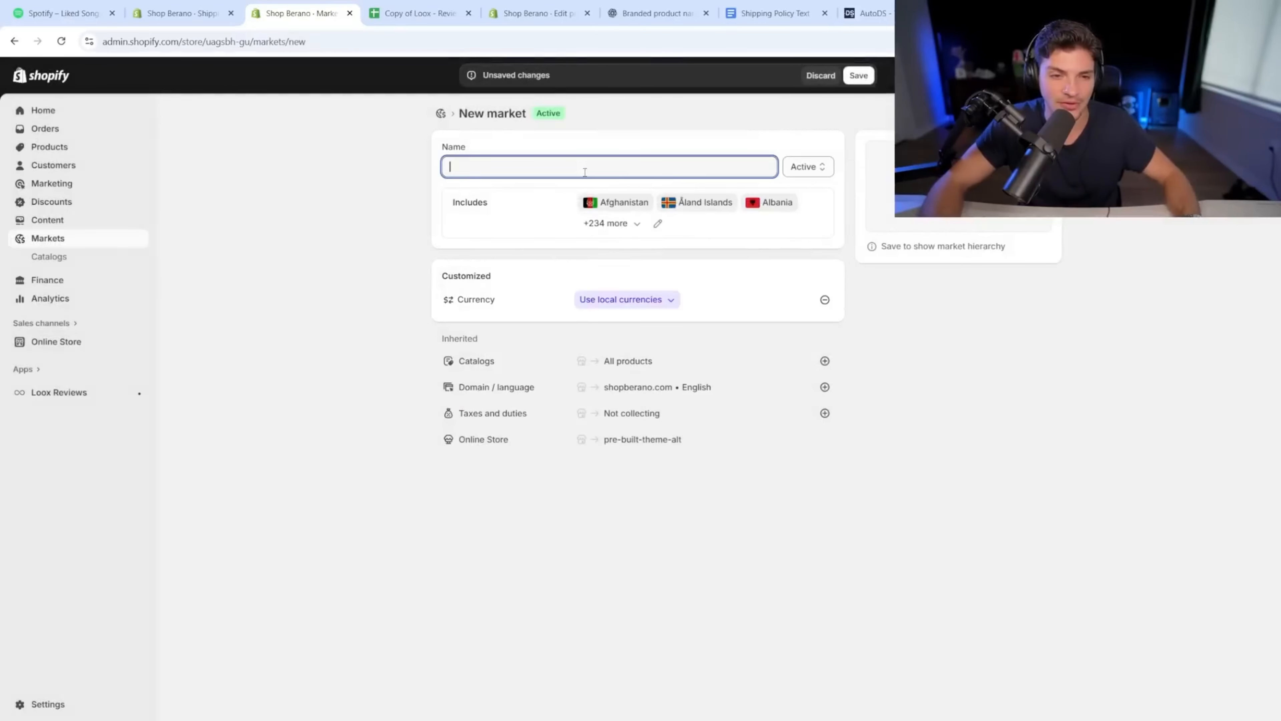
text(WW)
click(862, 75)
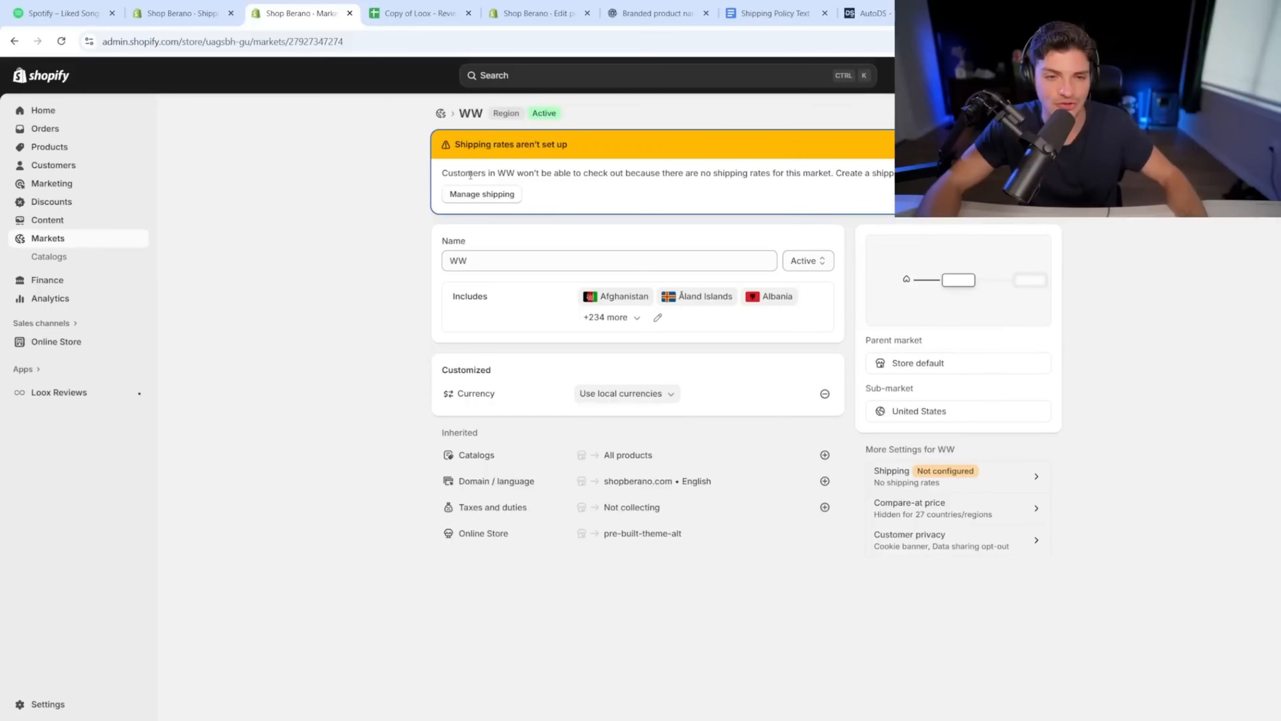
triple_click(470, 174)
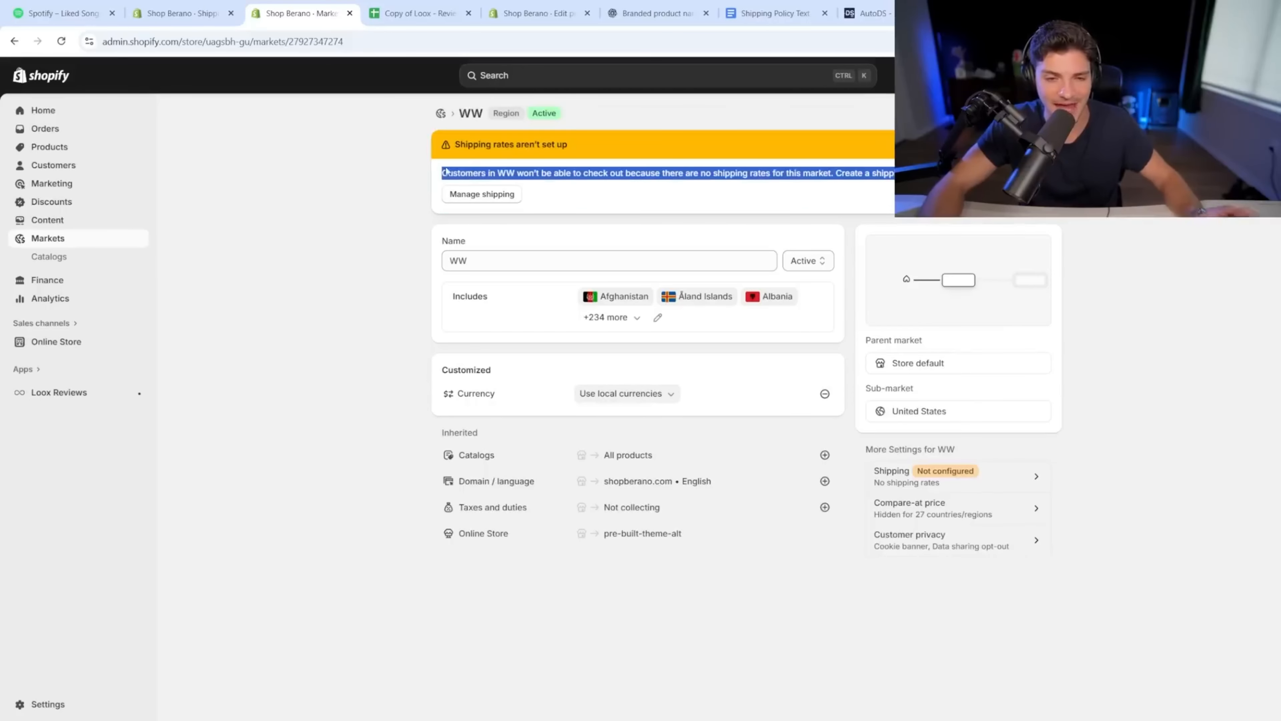
click(483, 195)
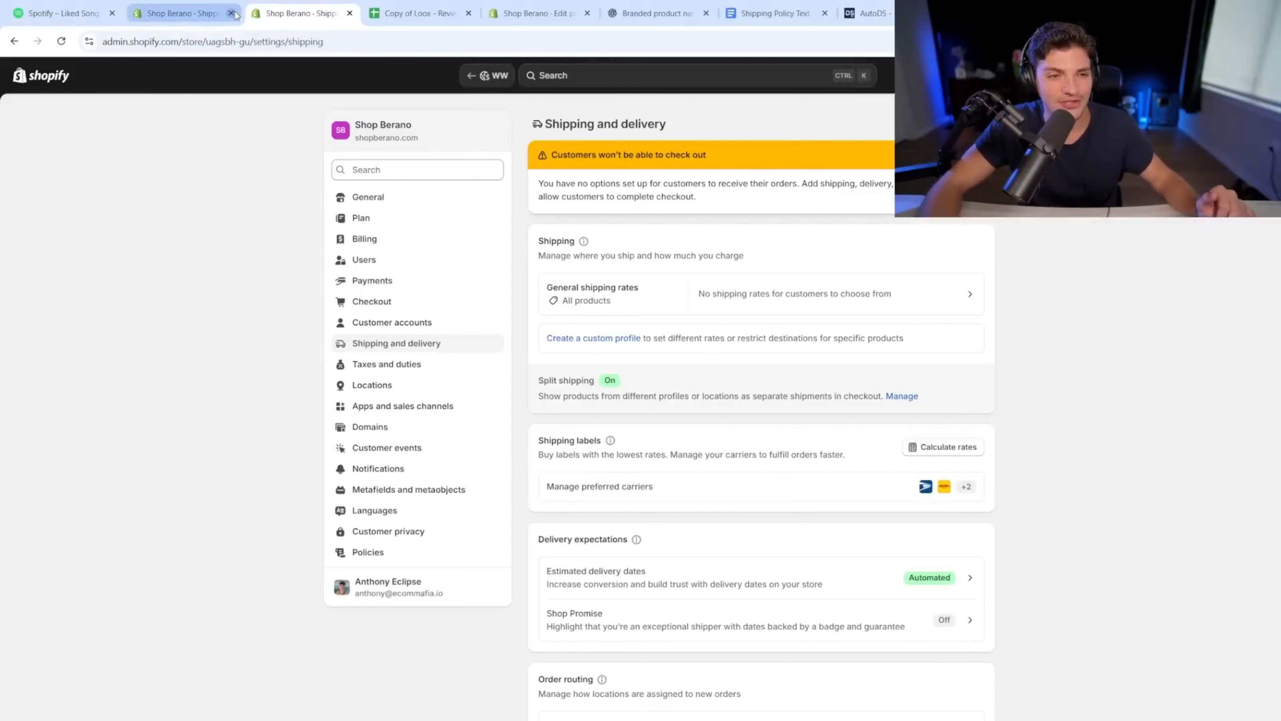
Step: Begin a new shipping zone in the General profile and browse the continents' country lists
click(597, 293)
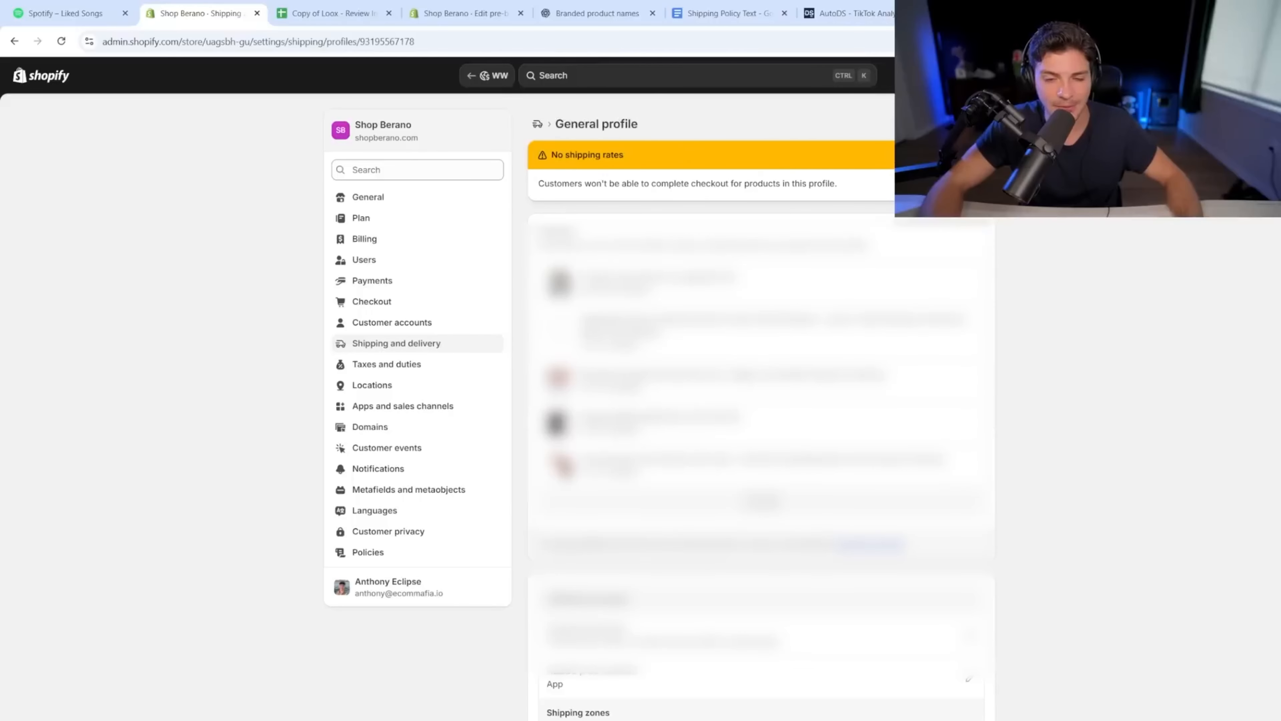
scroll(656, 404, down, 3)
click(586, 630)
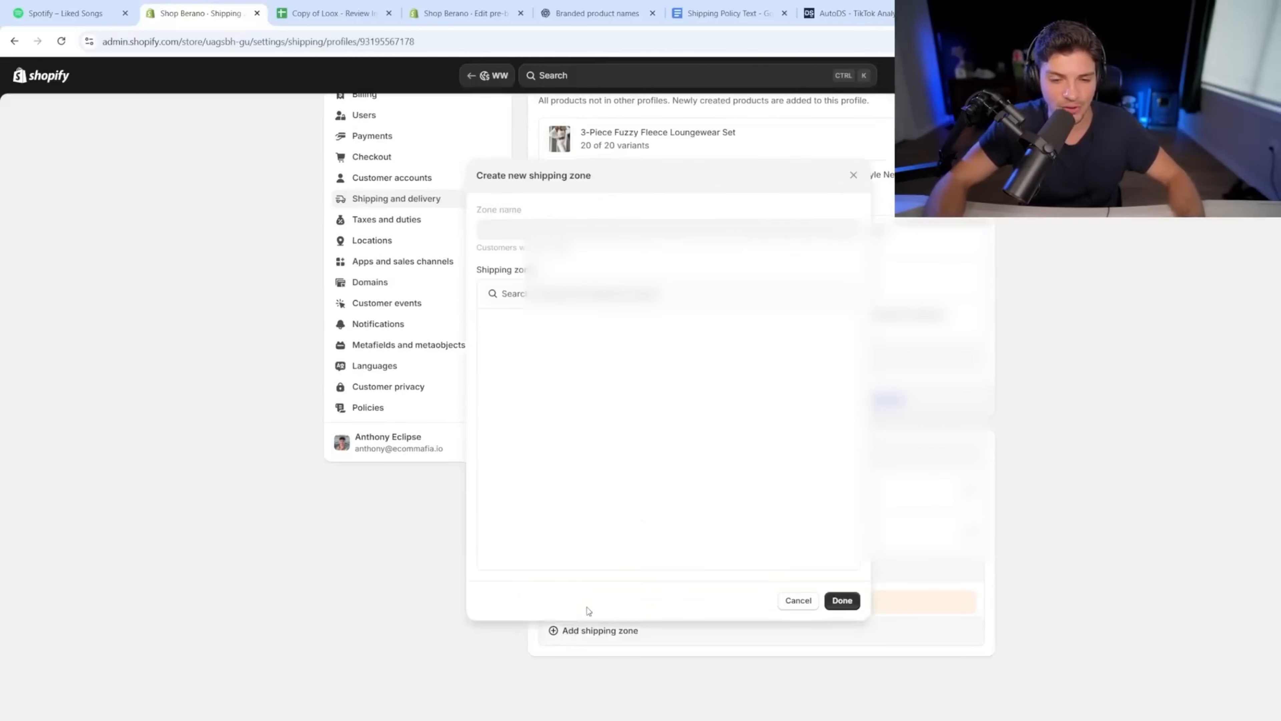
click(762, 334)
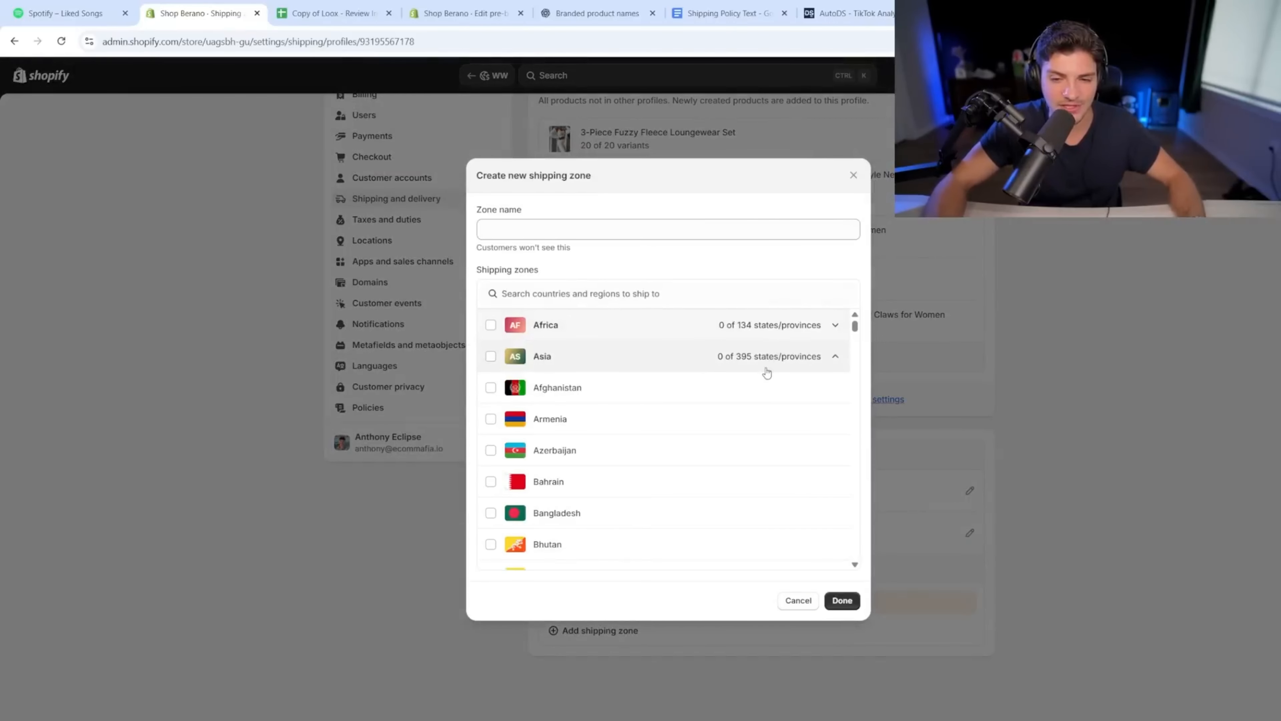
click(768, 367)
click(769, 394)
click(766, 424)
click(763, 455)
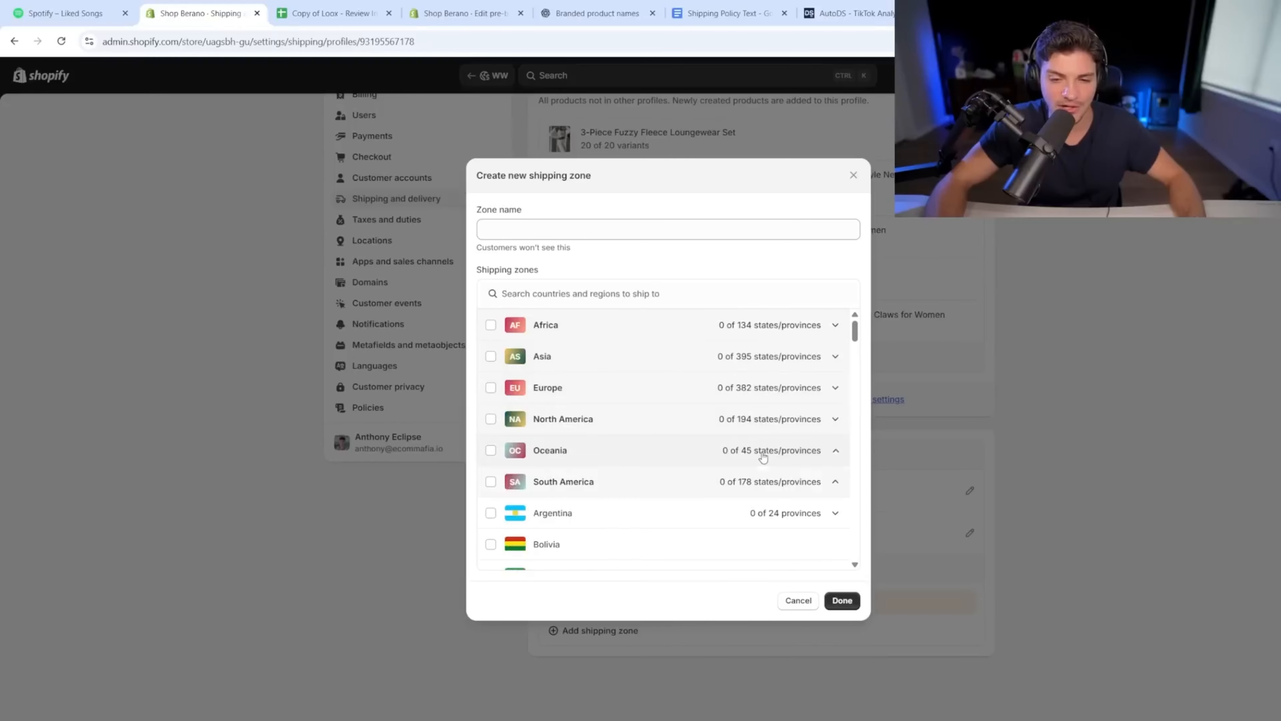
click(763, 456)
click(761, 483)
click(752, 485)
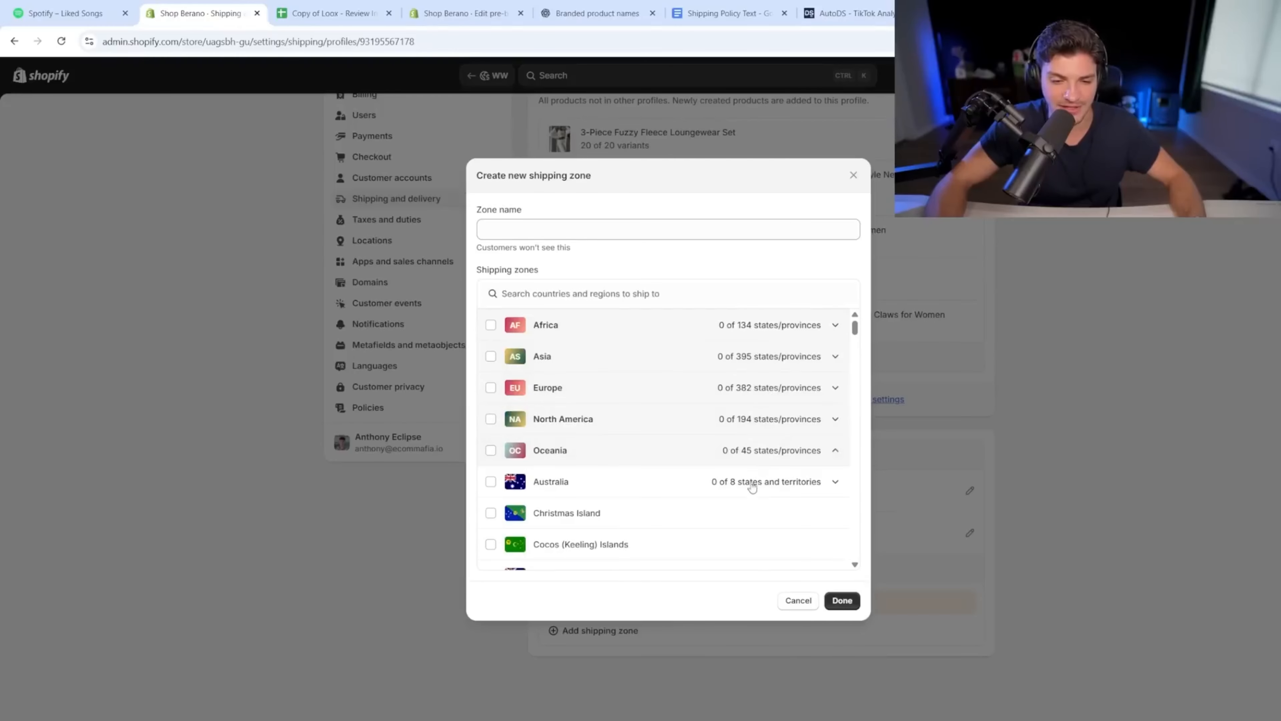
click(757, 334)
scroll(754, 384, down, 10)
scroll(762, 393, up, 10)
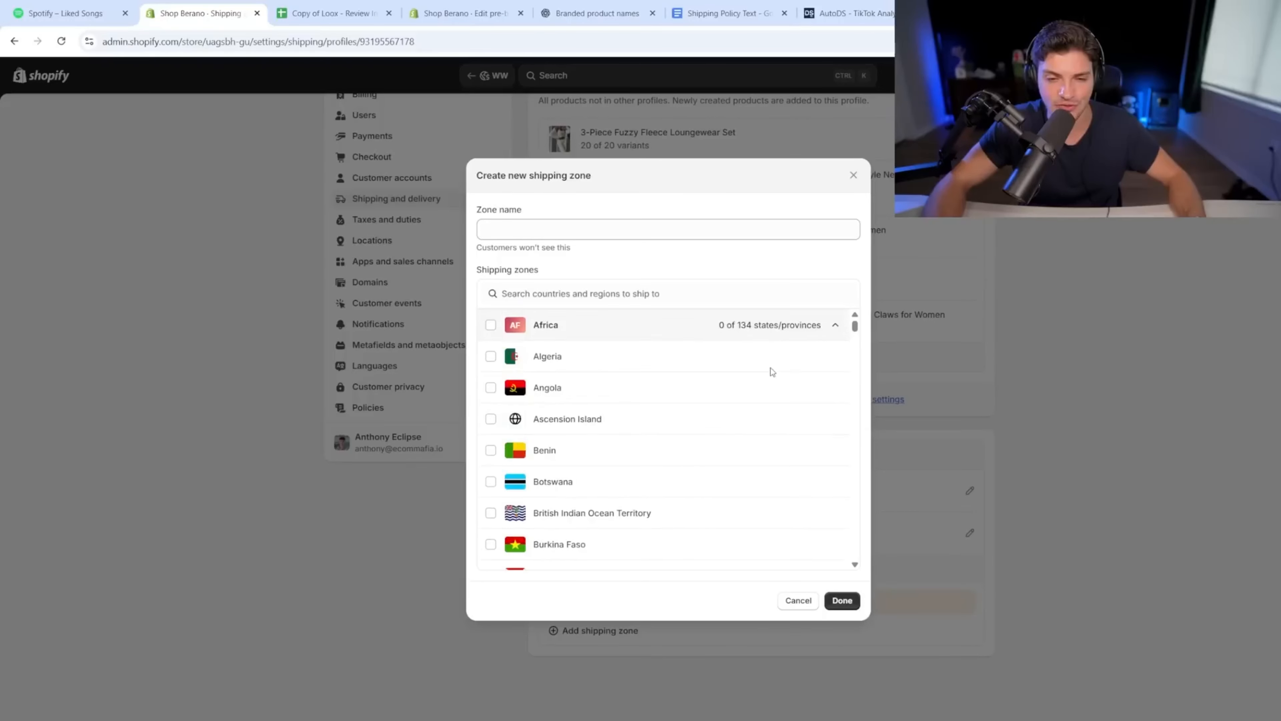
click(770, 324)
click(736, 486)
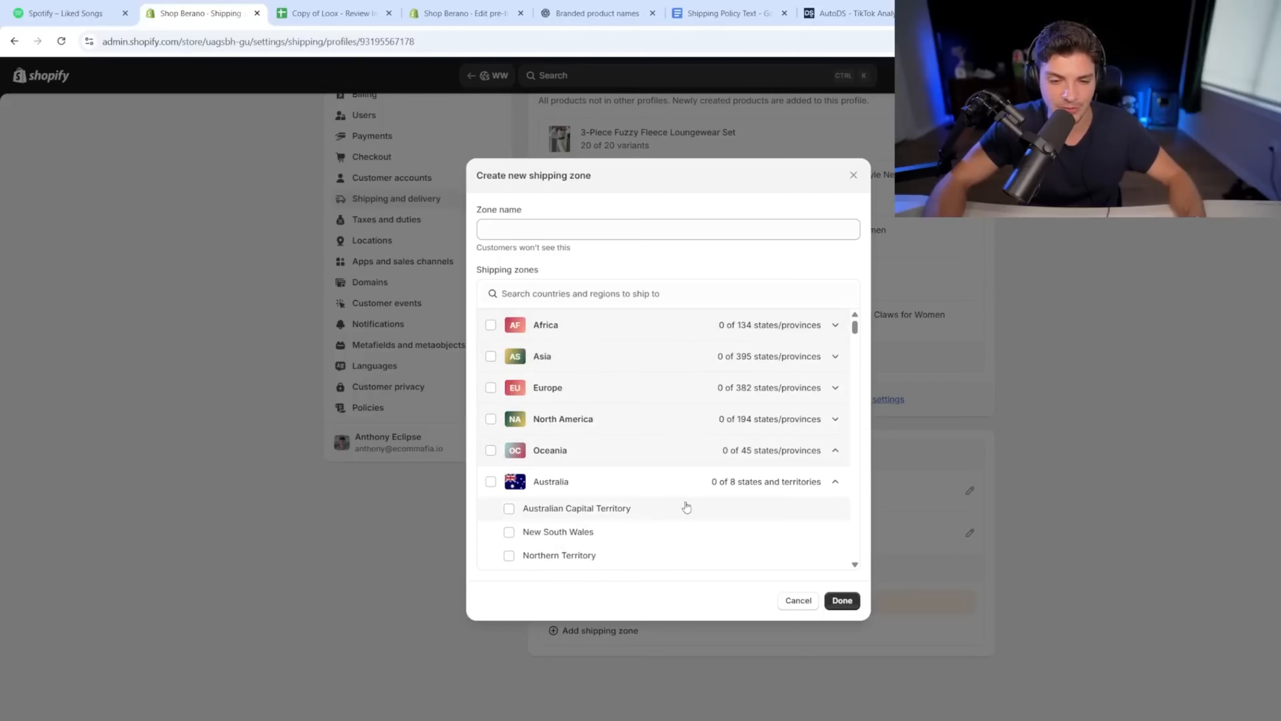
Step: Include all six continents and name the zone 'WW shipping'
click(655, 450)
click(491, 325)
click(491, 356)
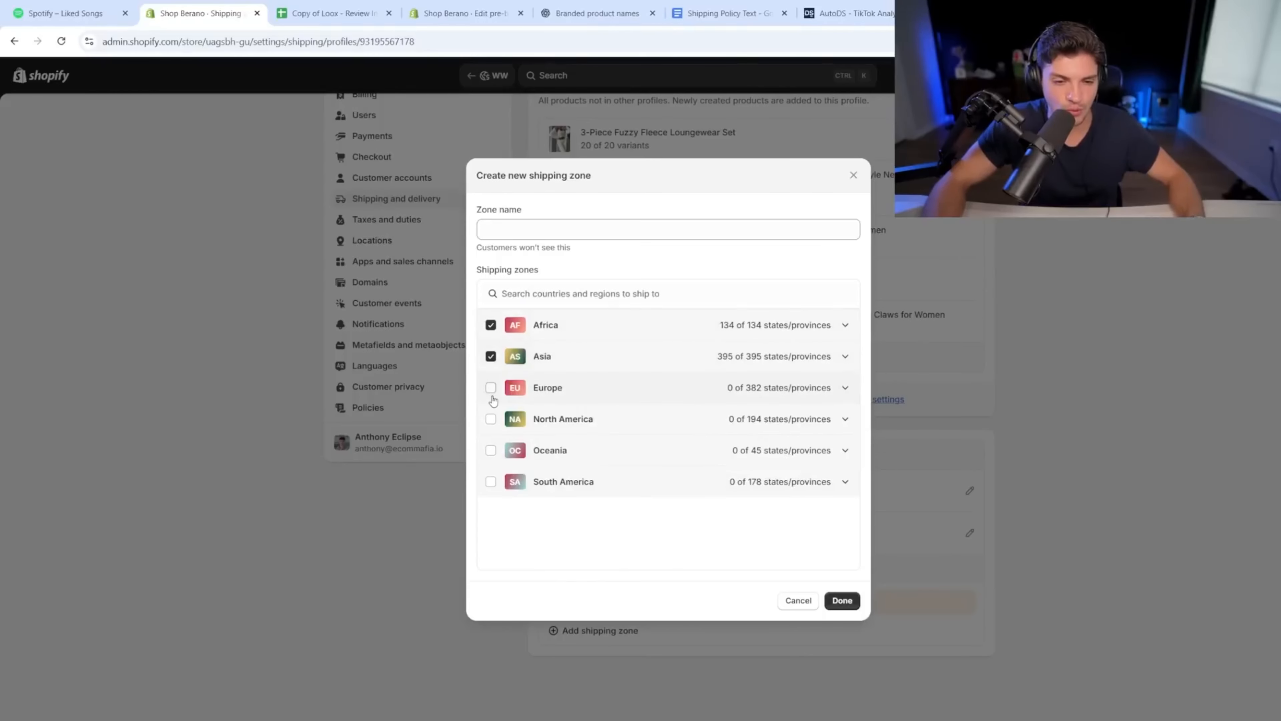
click(491, 418)
click(491, 450)
click(491, 481)
click(547, 231)
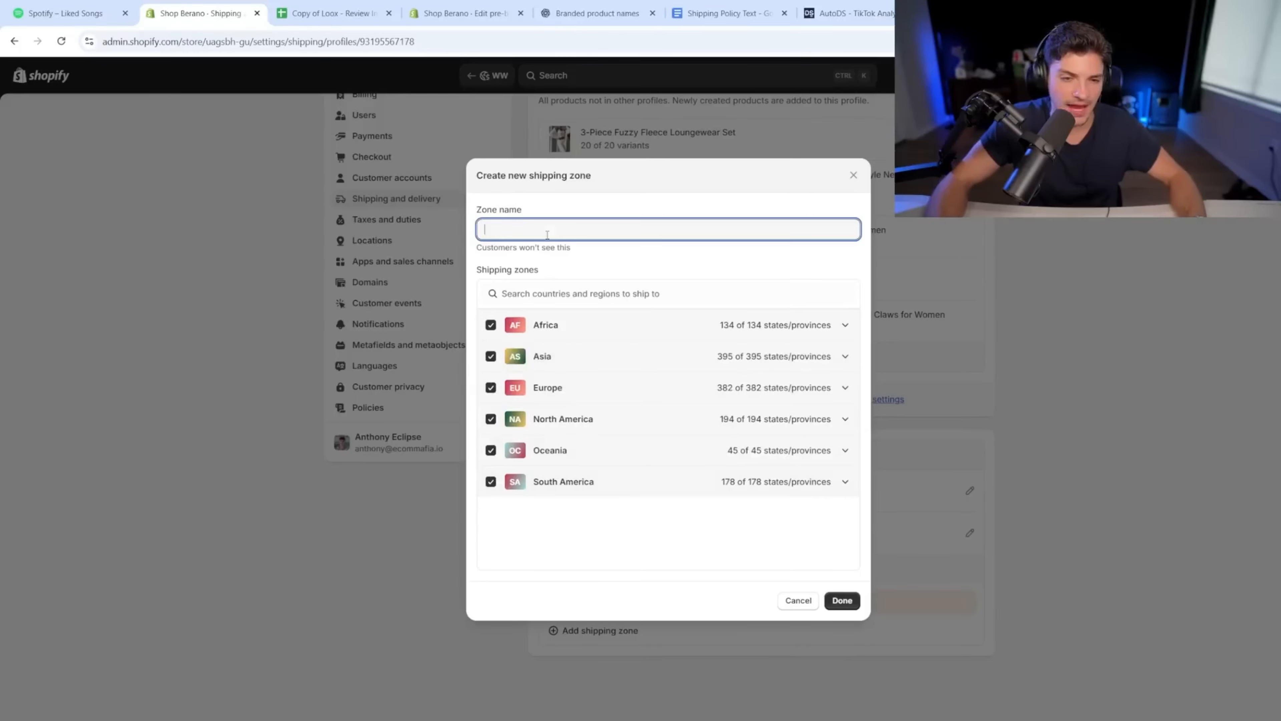
text(WW shipo)
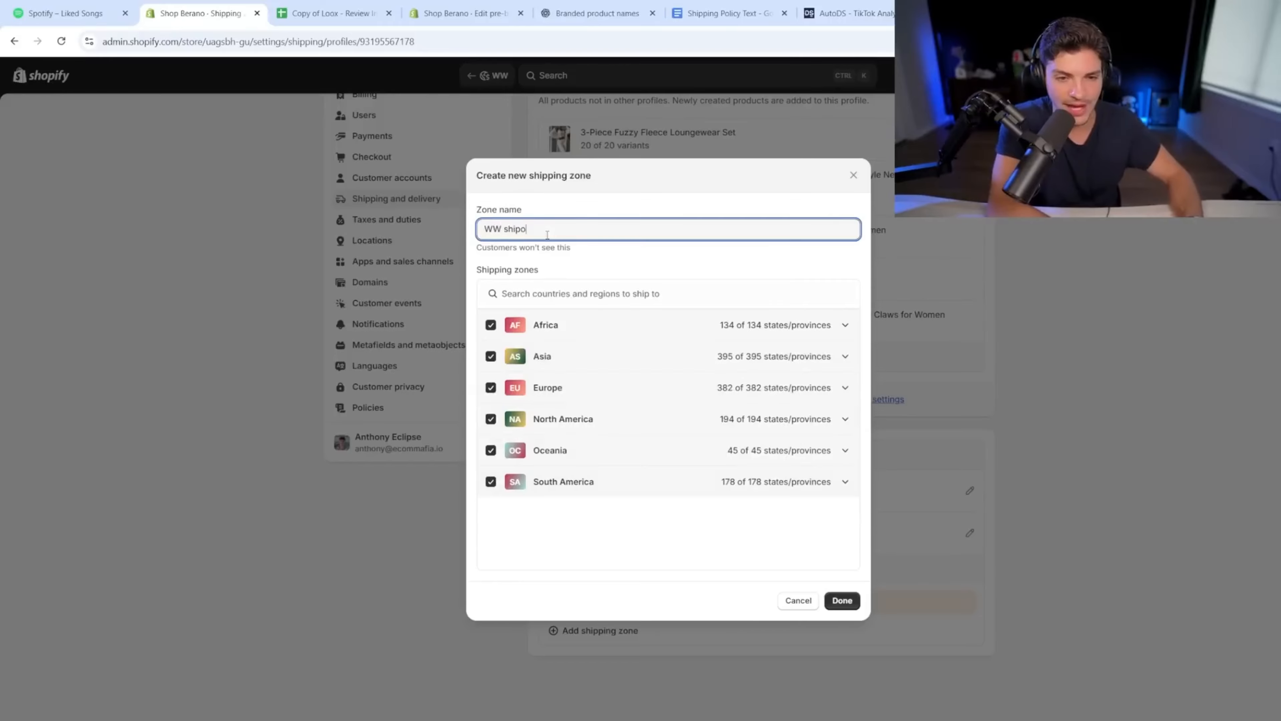
key(BackSpace)
text(ping)
click(842, 600)
Step: Add a Standard Shipping flat rate of $4.95 to the WW shipping zone
scroll(592, 632, down, 1)
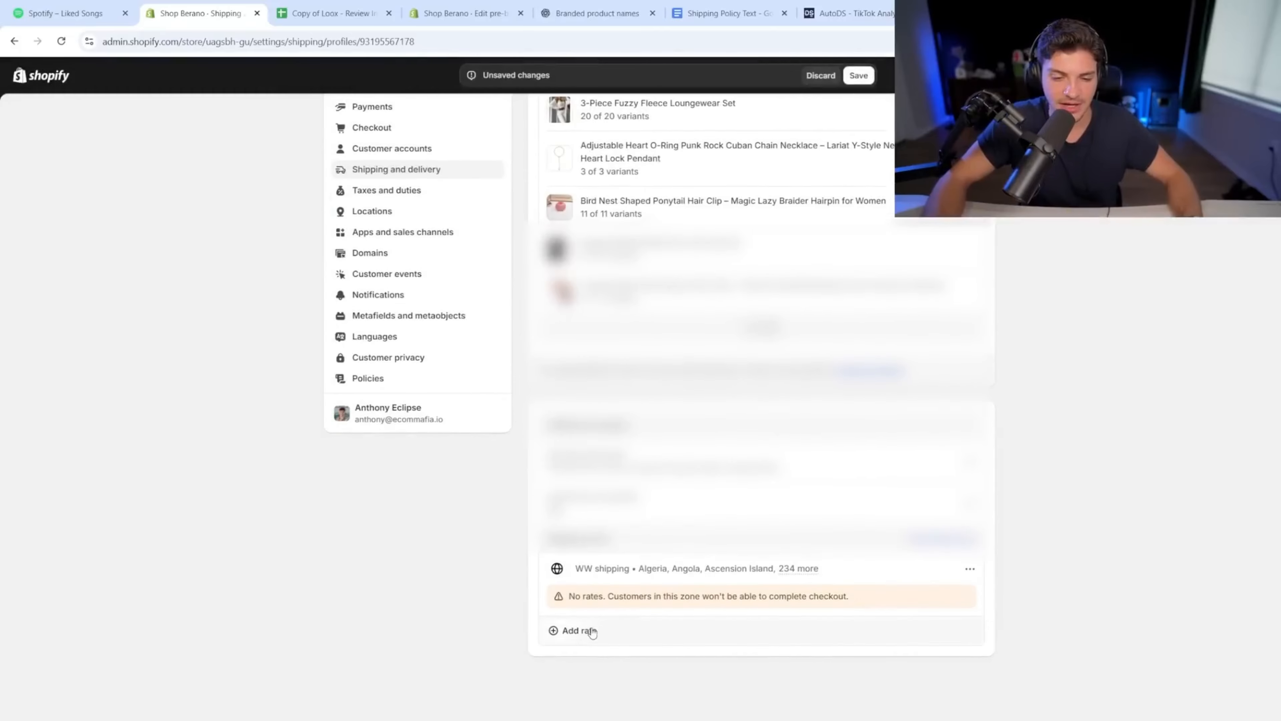
click(592, 631)
click(514, 333)
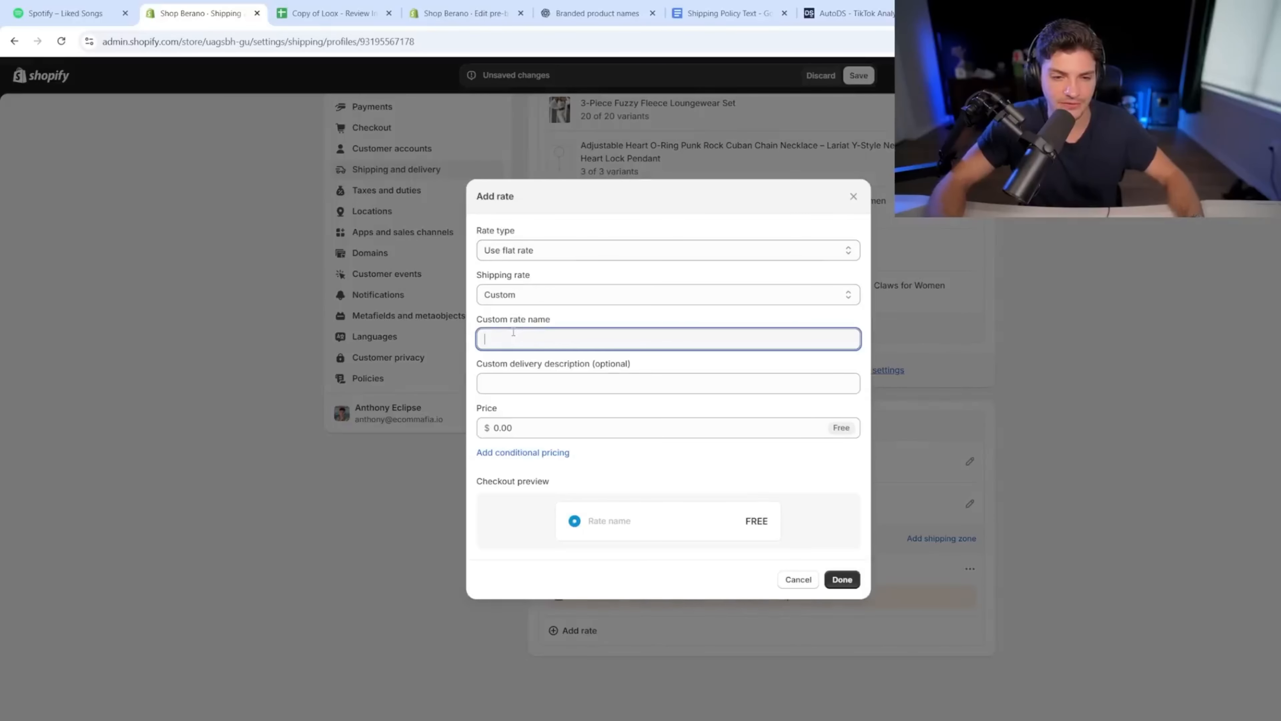
text(Free S)
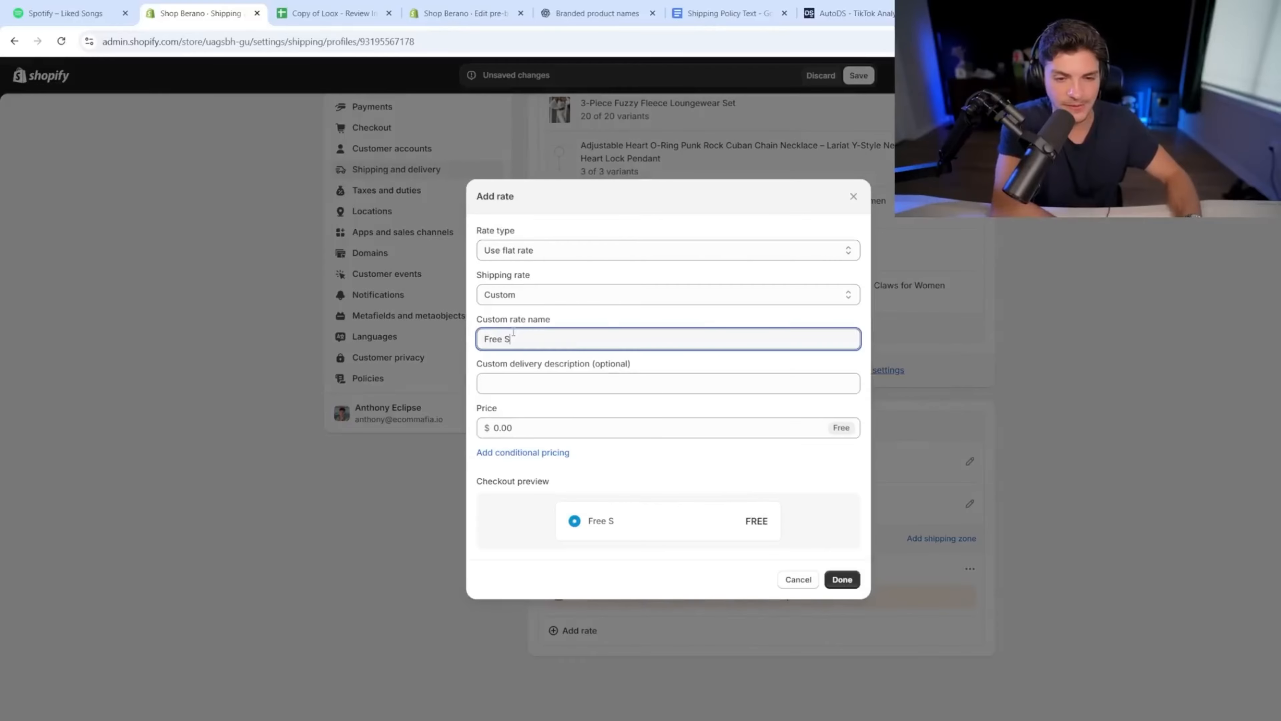
text(hipping)
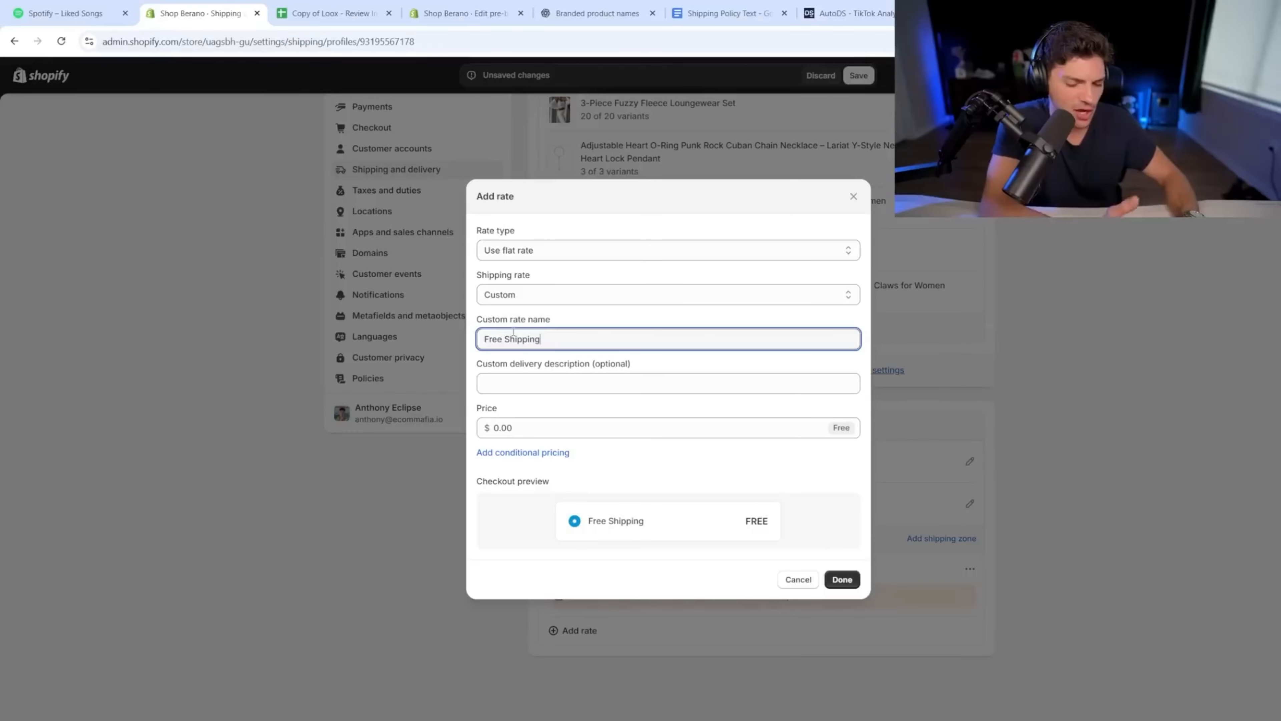
key(ctrl+a)
text(S)
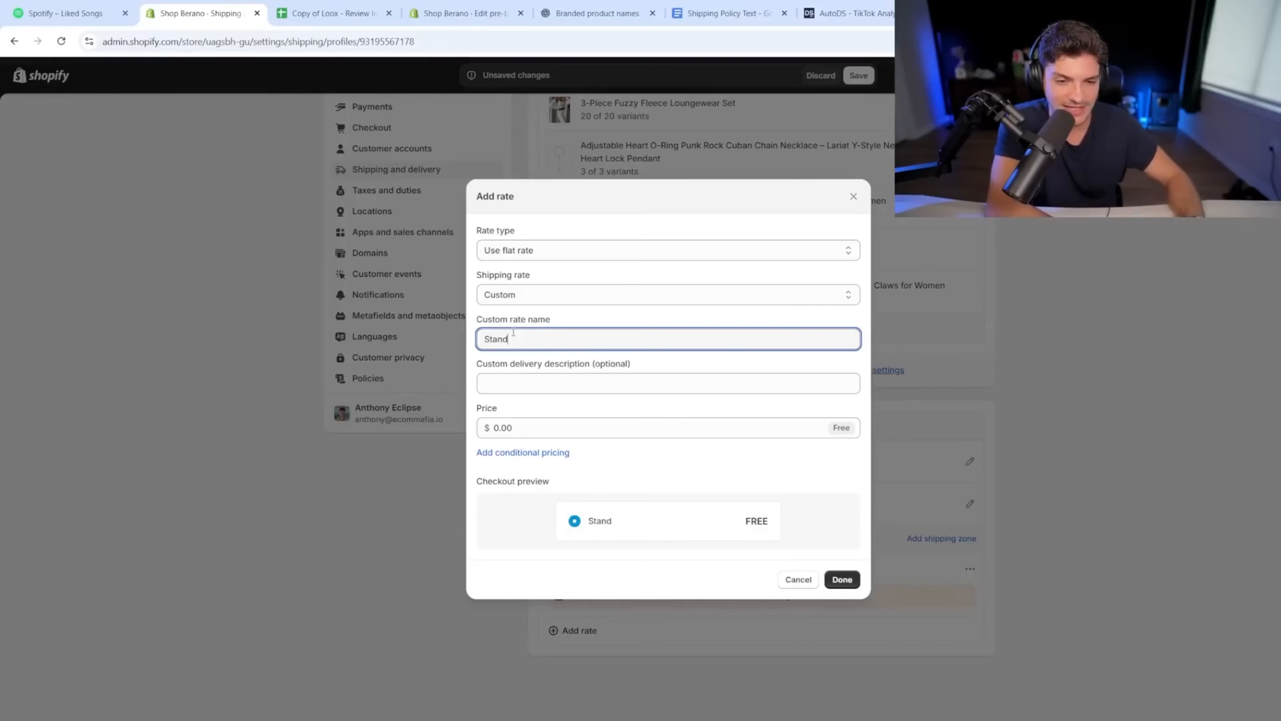
text(tandard Shipping)
key(Tab)
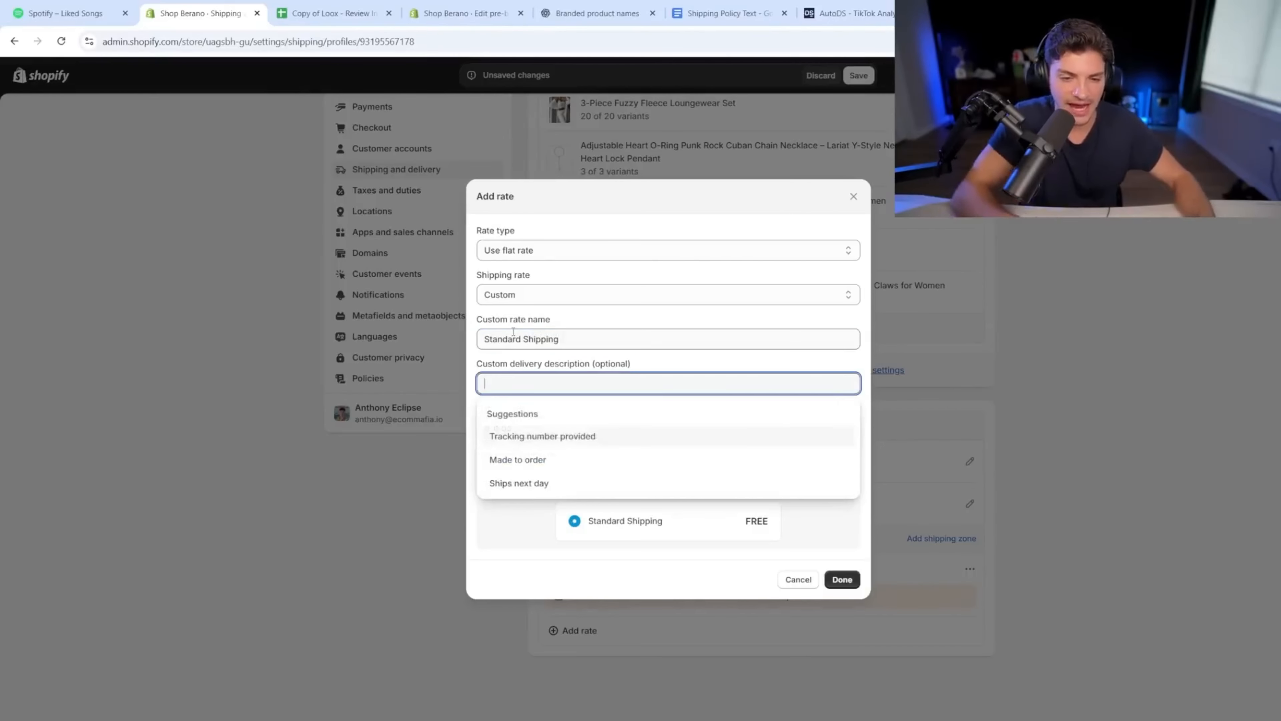
key(Tab)
text(4.95)
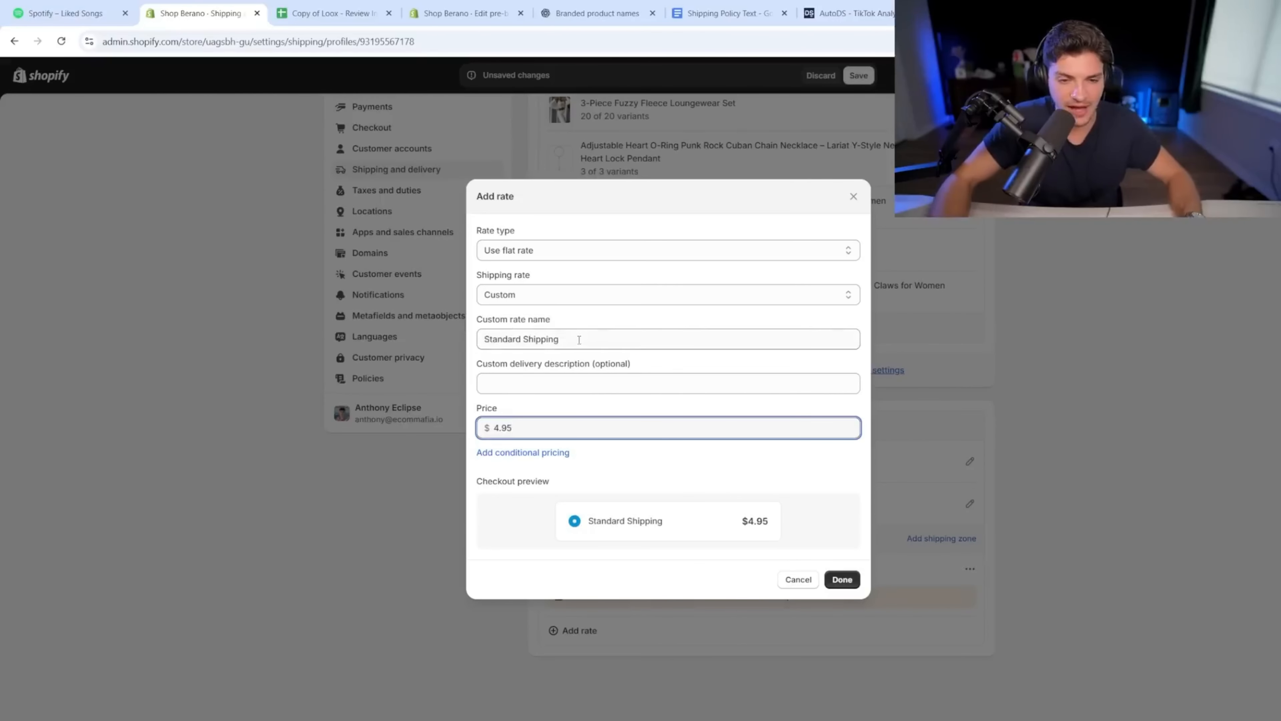
triple_click(514, 331)
click(842, 579)
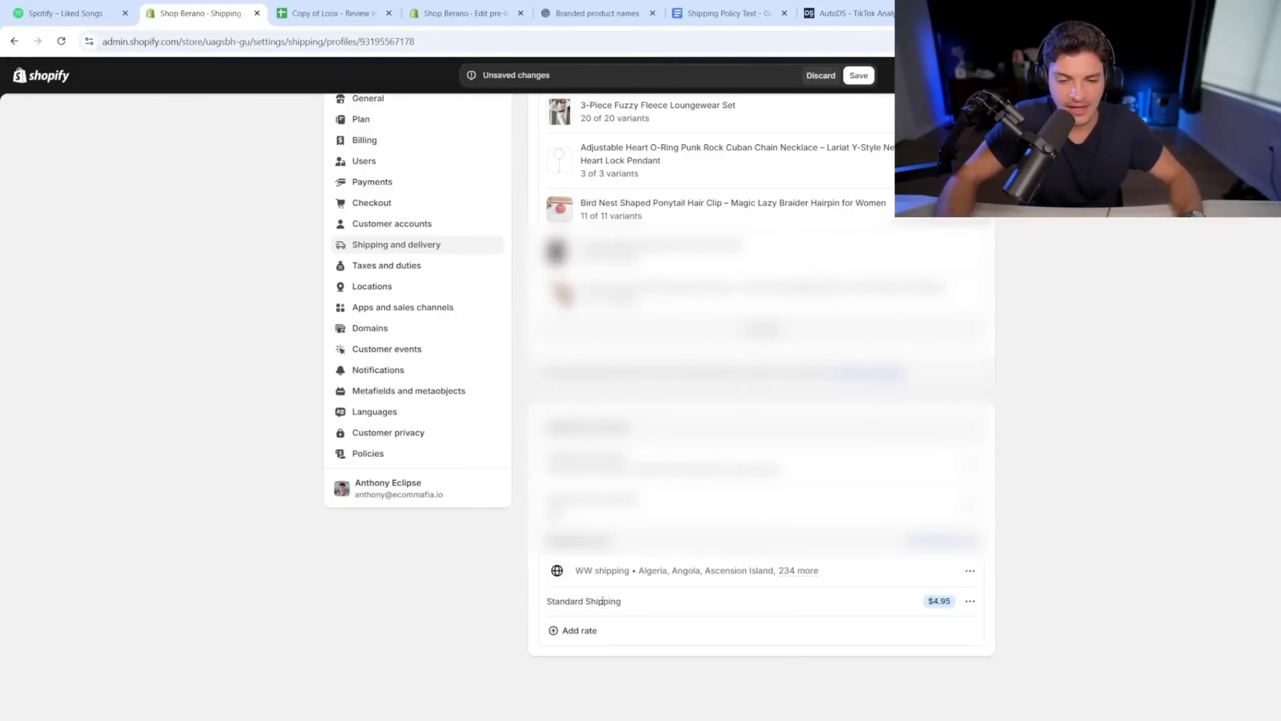
Step: Add an Express Shipping flat rate of $7.95 to the zone
click(602, 629)
click(565, 337)
text(Ex)
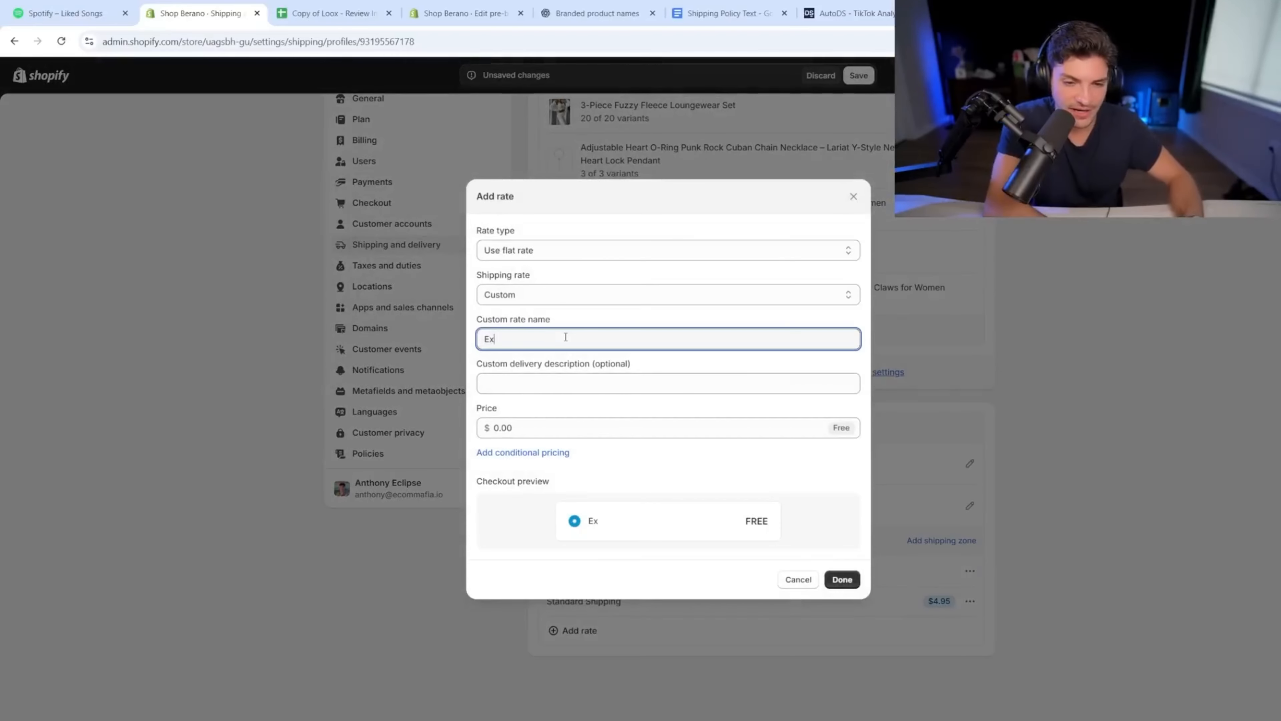
text(press Shipping)
key(Tab)
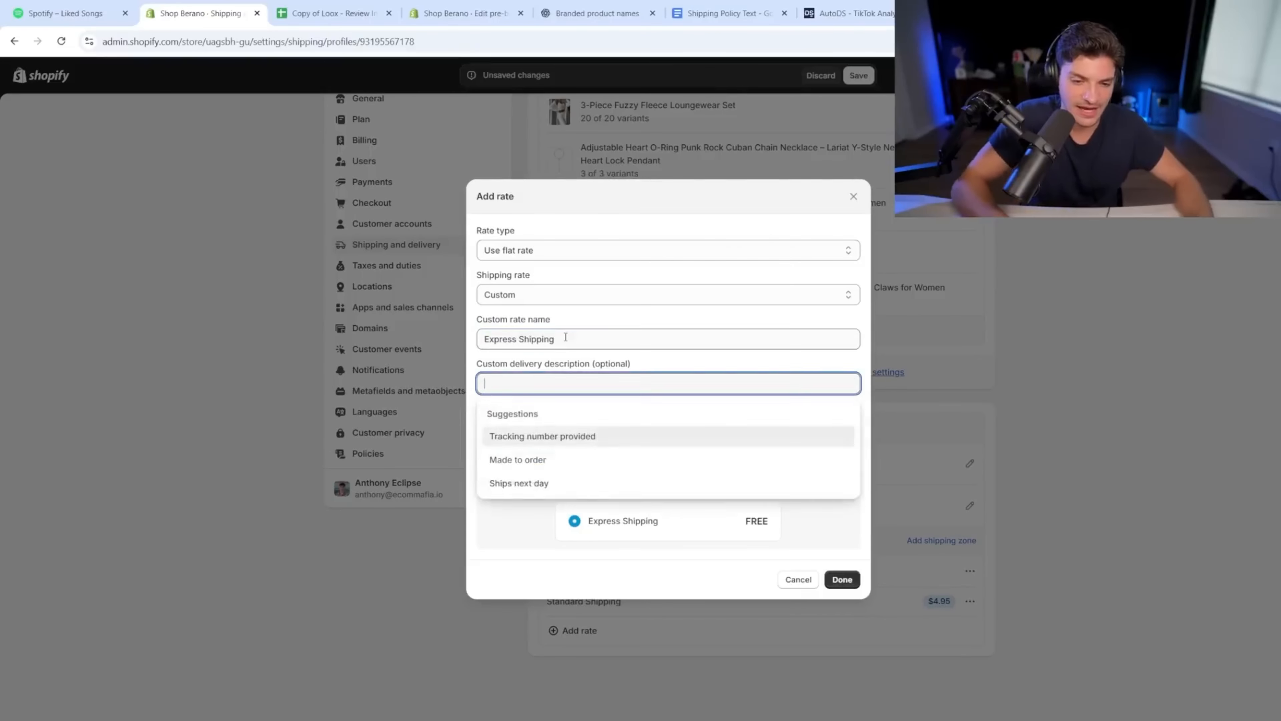
key(Tab)
text(7.95)
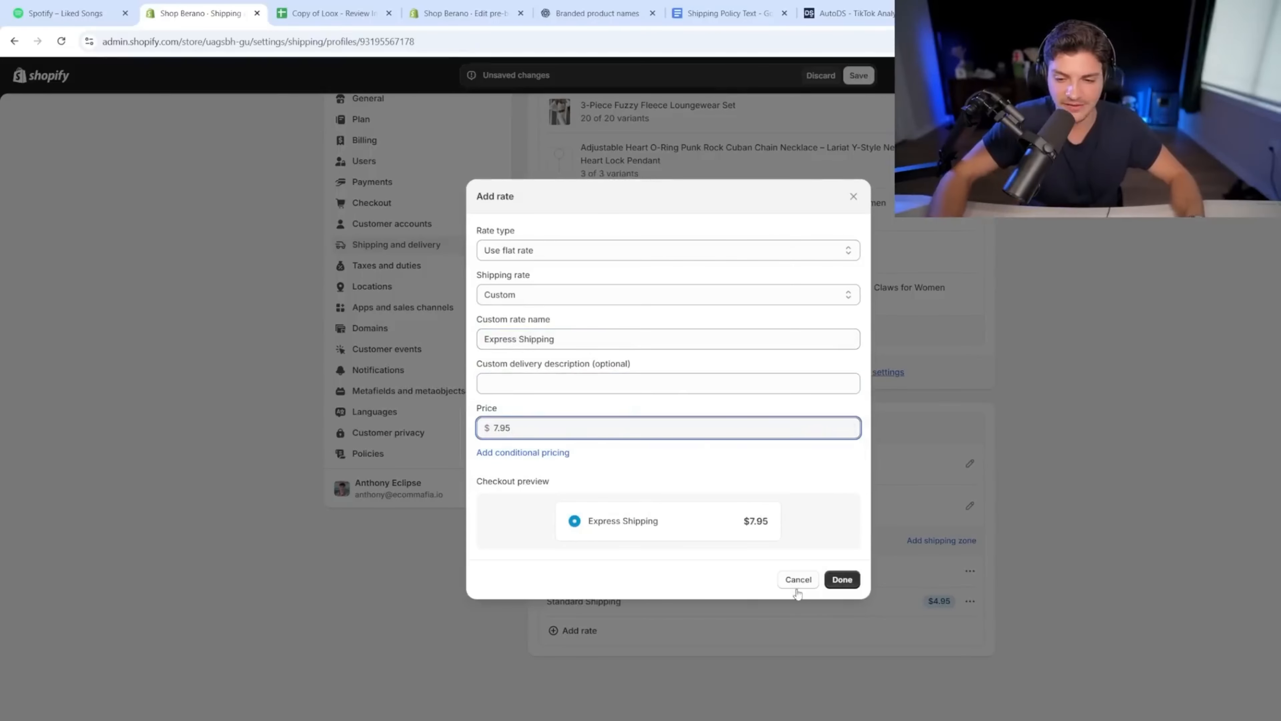
click(842, 582)
scroll(656, 613, down, 1)
triple_click(601, 601)
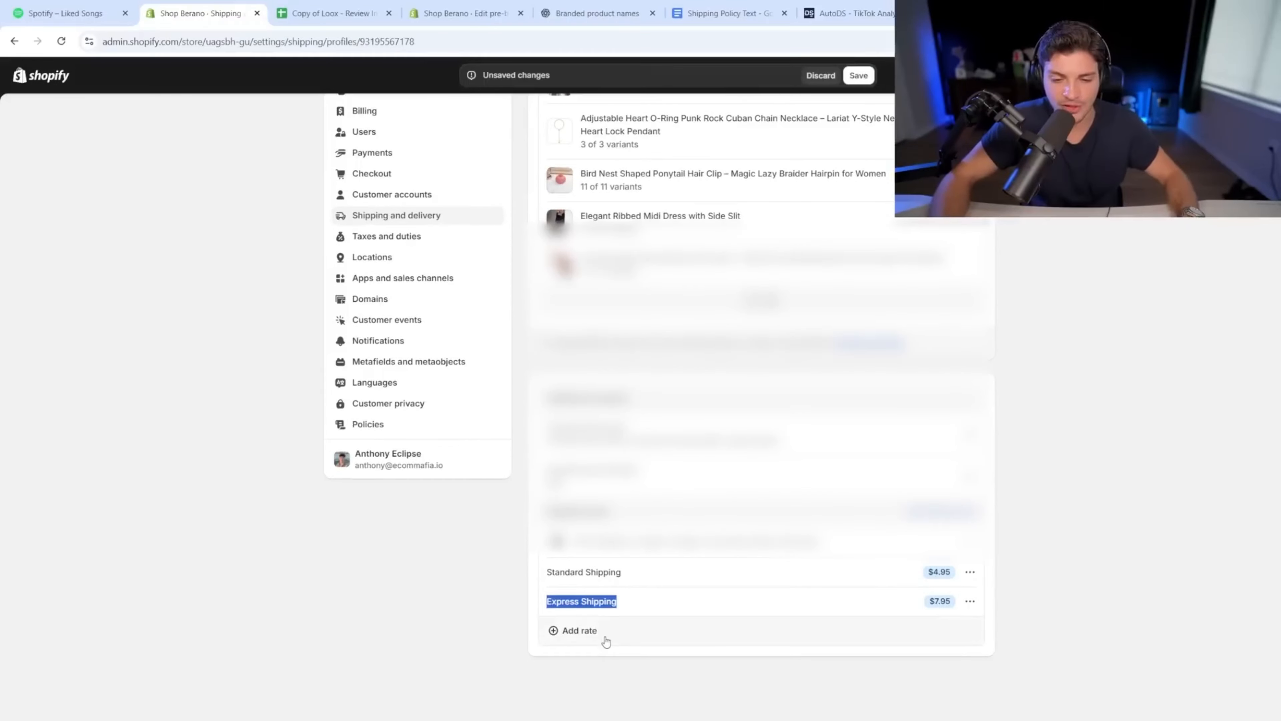
Step: Preview The Therma Hood product page and its Buy 2, Get 1 Free offer, then return to shipping
click(497, 5)
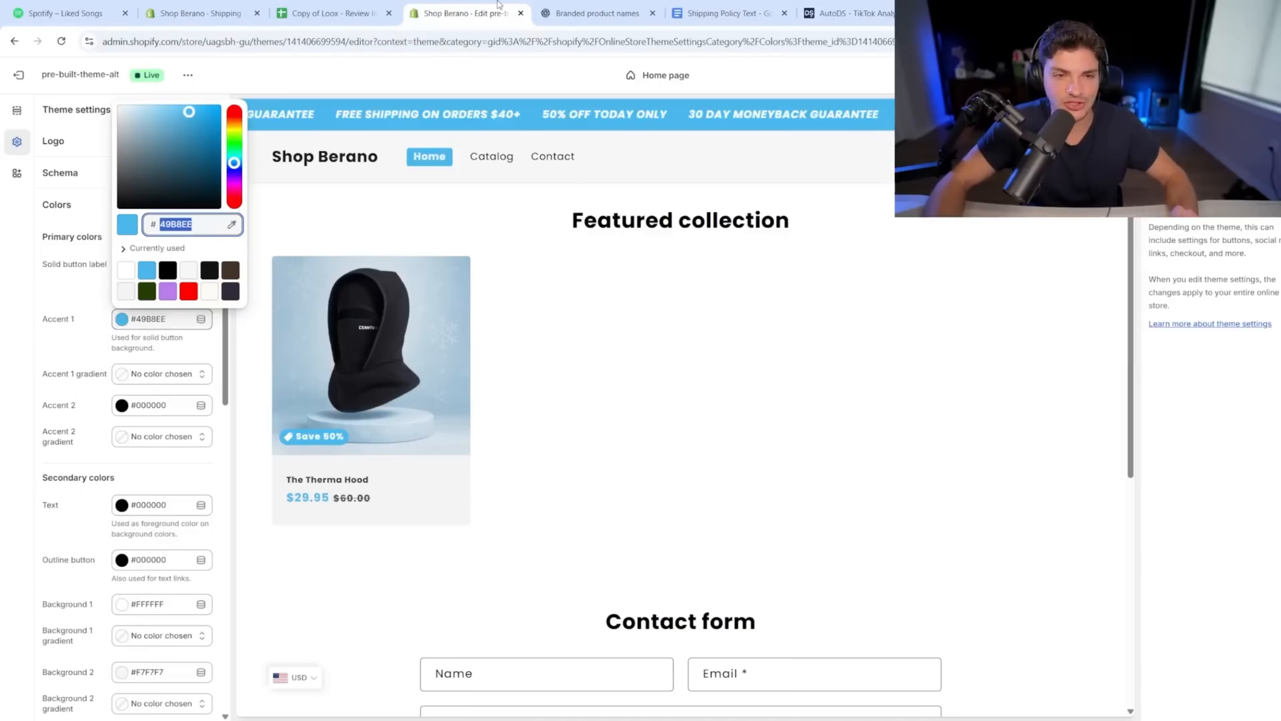
click(361, 366)
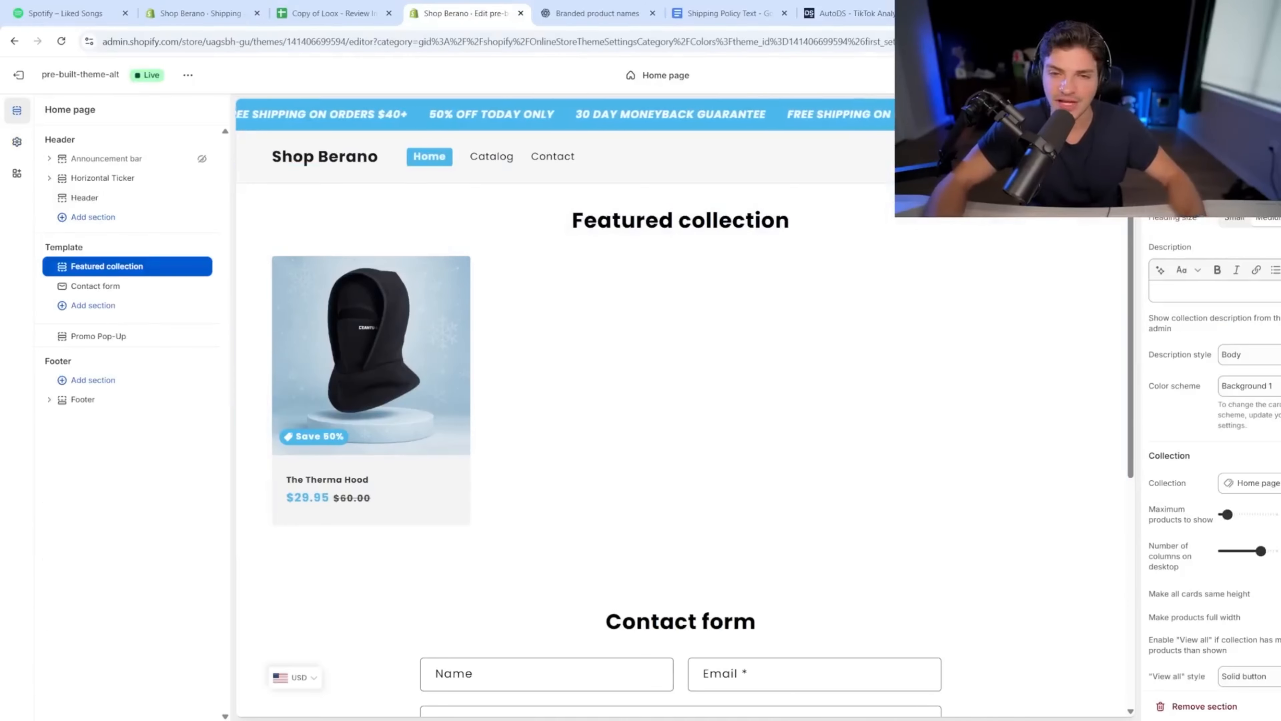
click(395, 367)
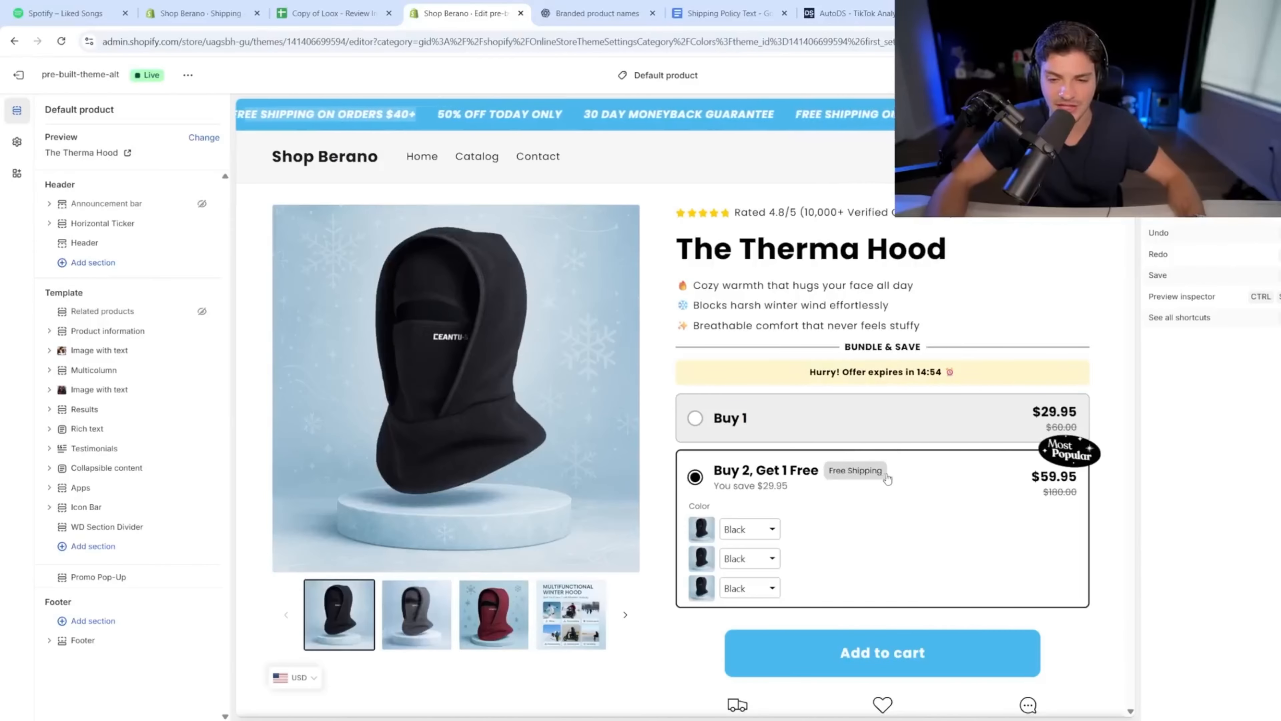
triple_click(764, 471)
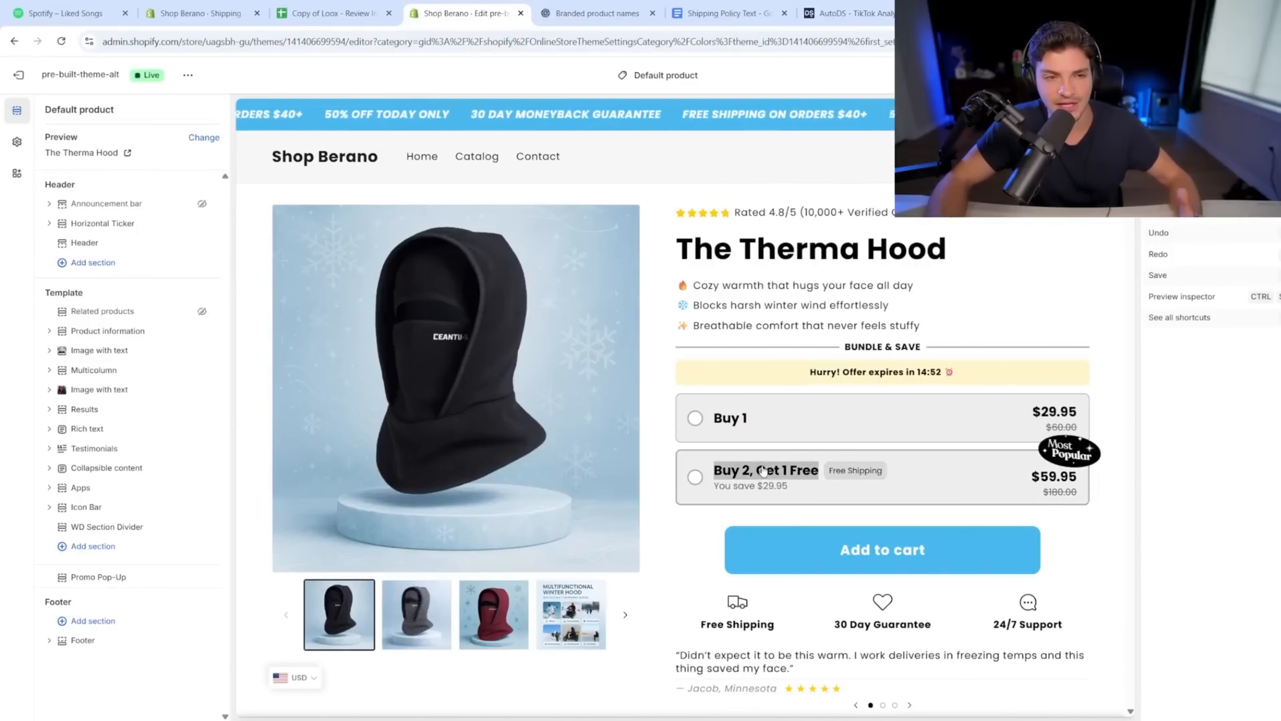
click(197, 13)
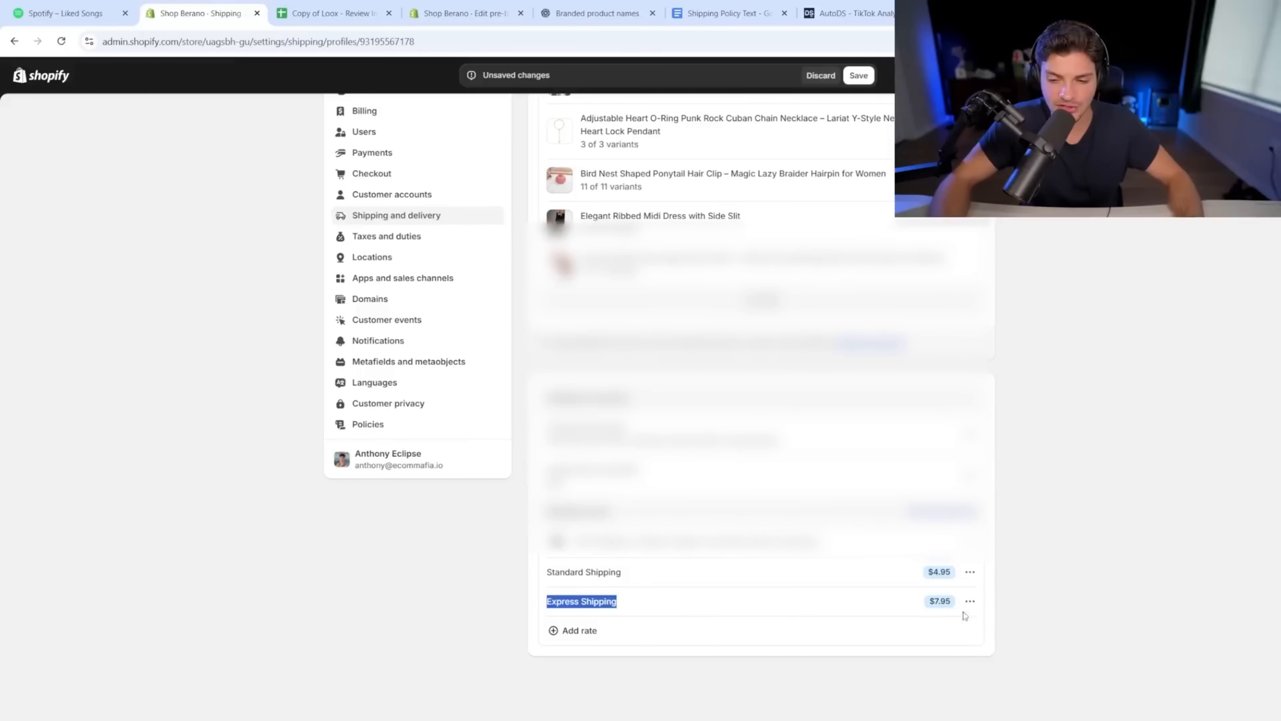
Step: Add a free Standard Shipping rate for orders $40.00 and up and save the shipping profile
click(576, 631)
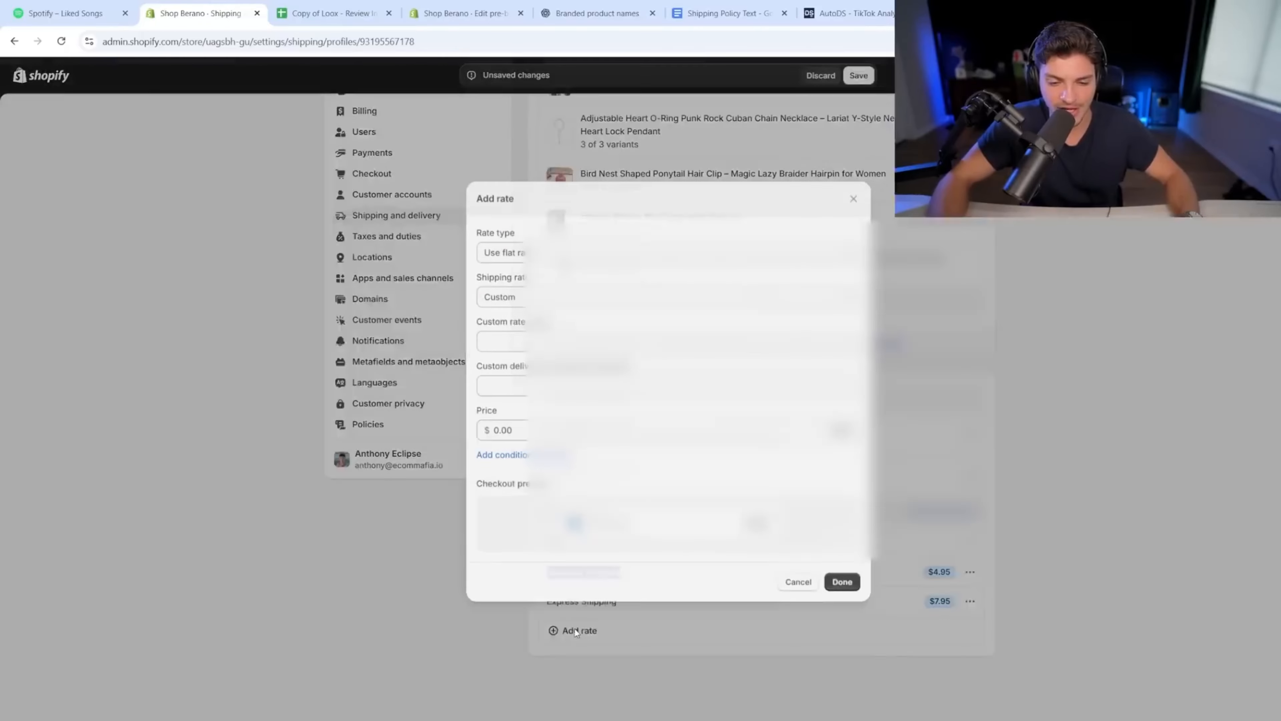
click(526, 340)
text(Standard Shipping)
triple_click(553, 342)
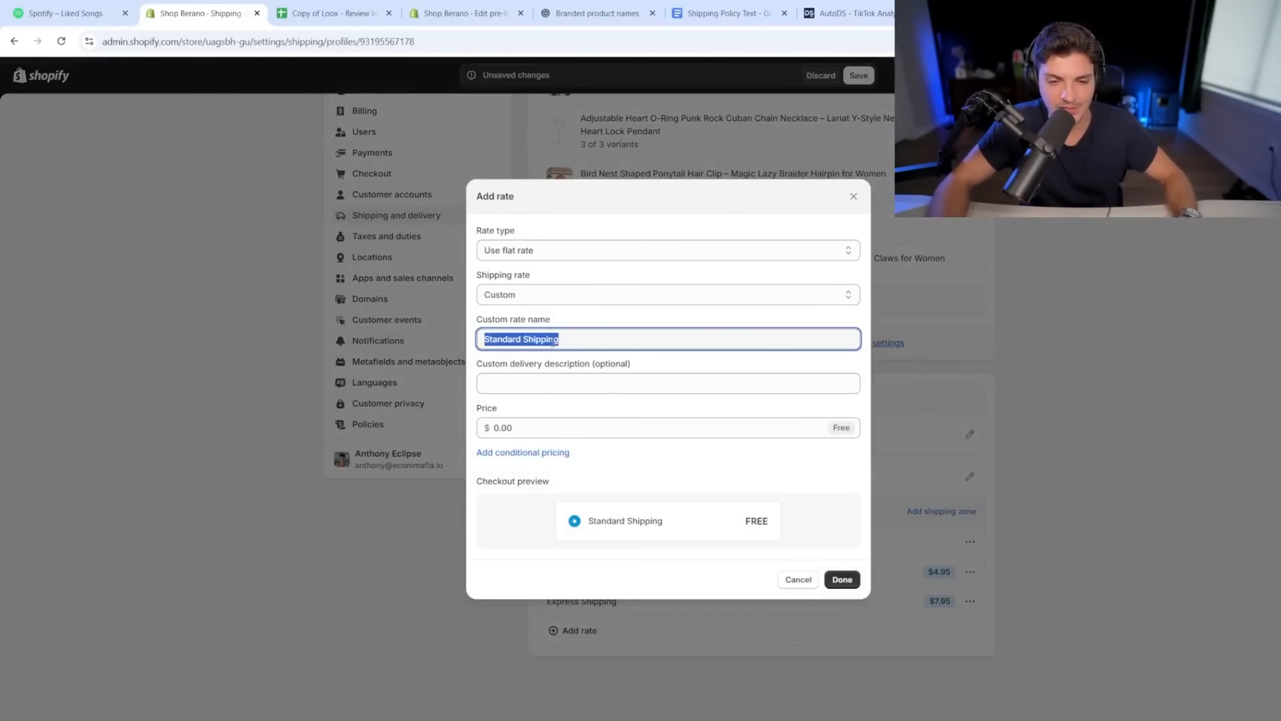
click(524, 430)
click(532, 453)
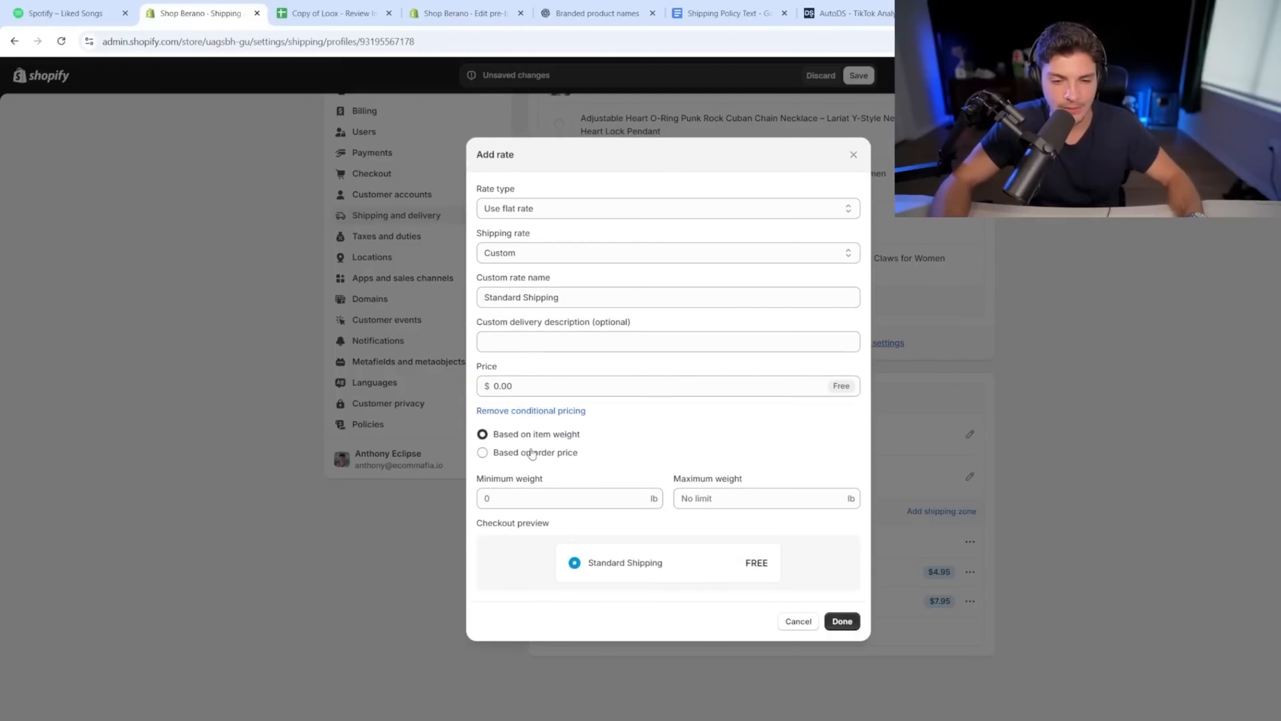
triple_click(526, 453)
click(514, 502)
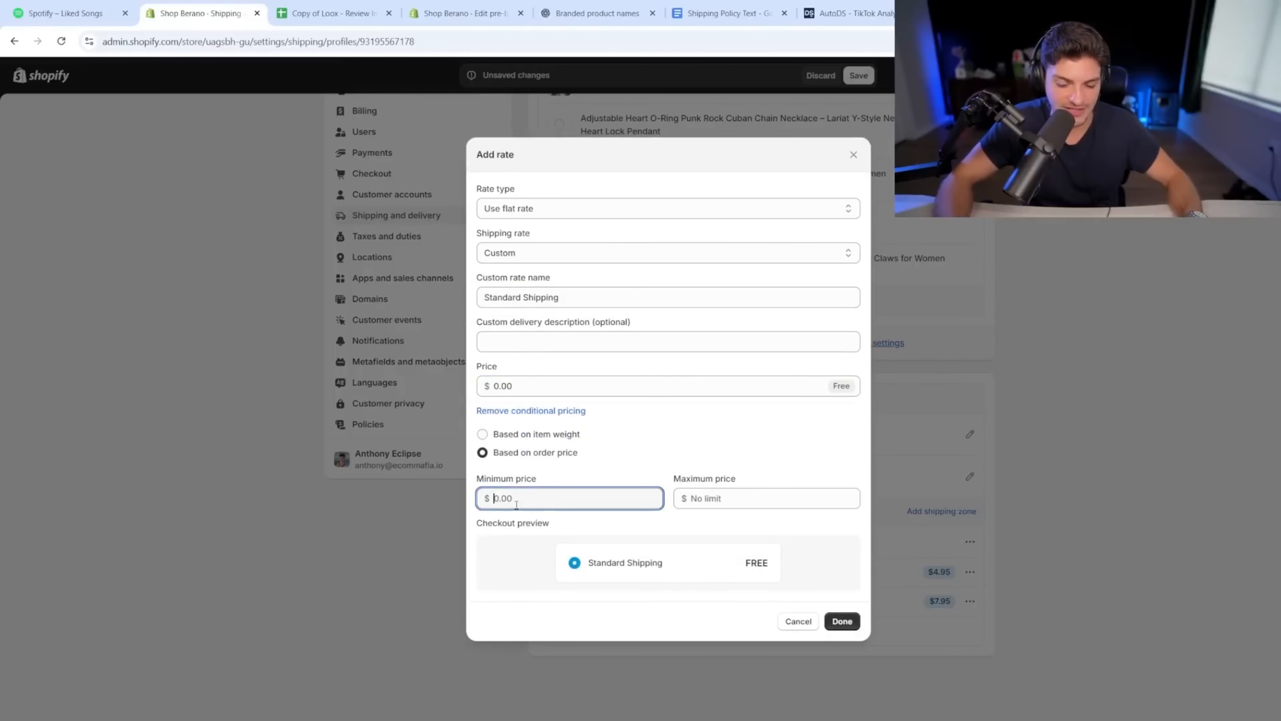
text(40)
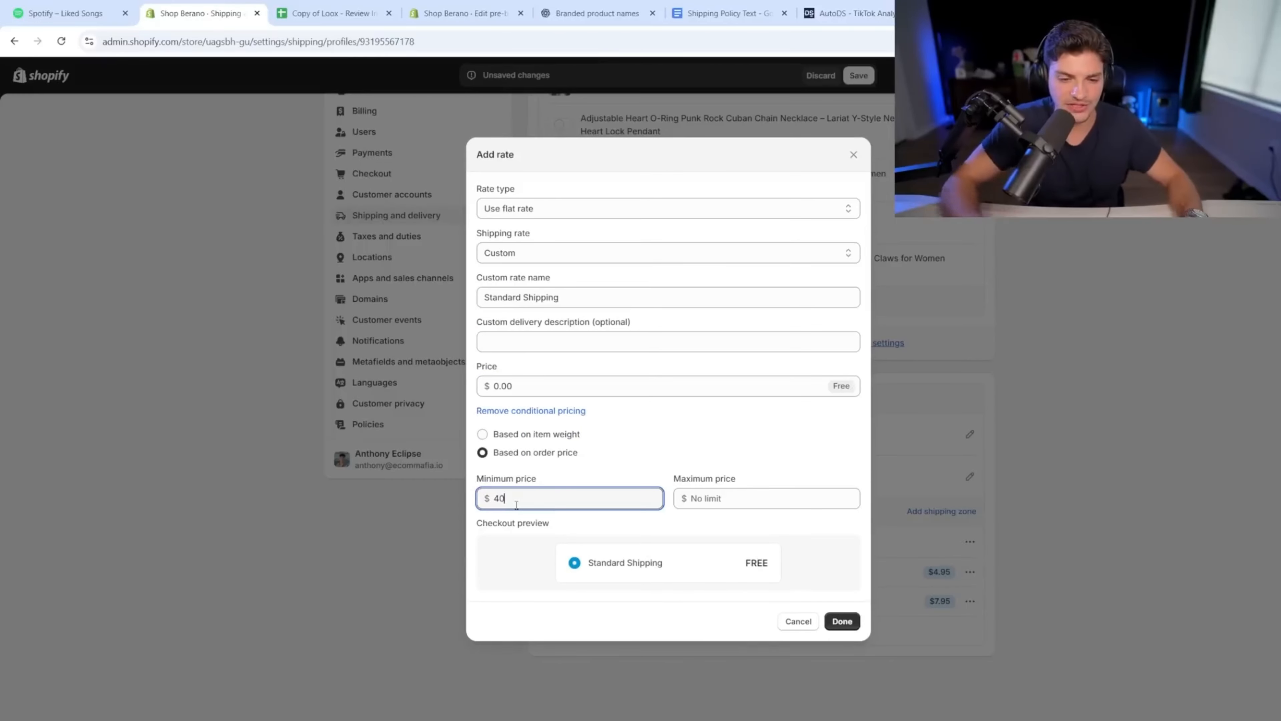
click(842, 621)
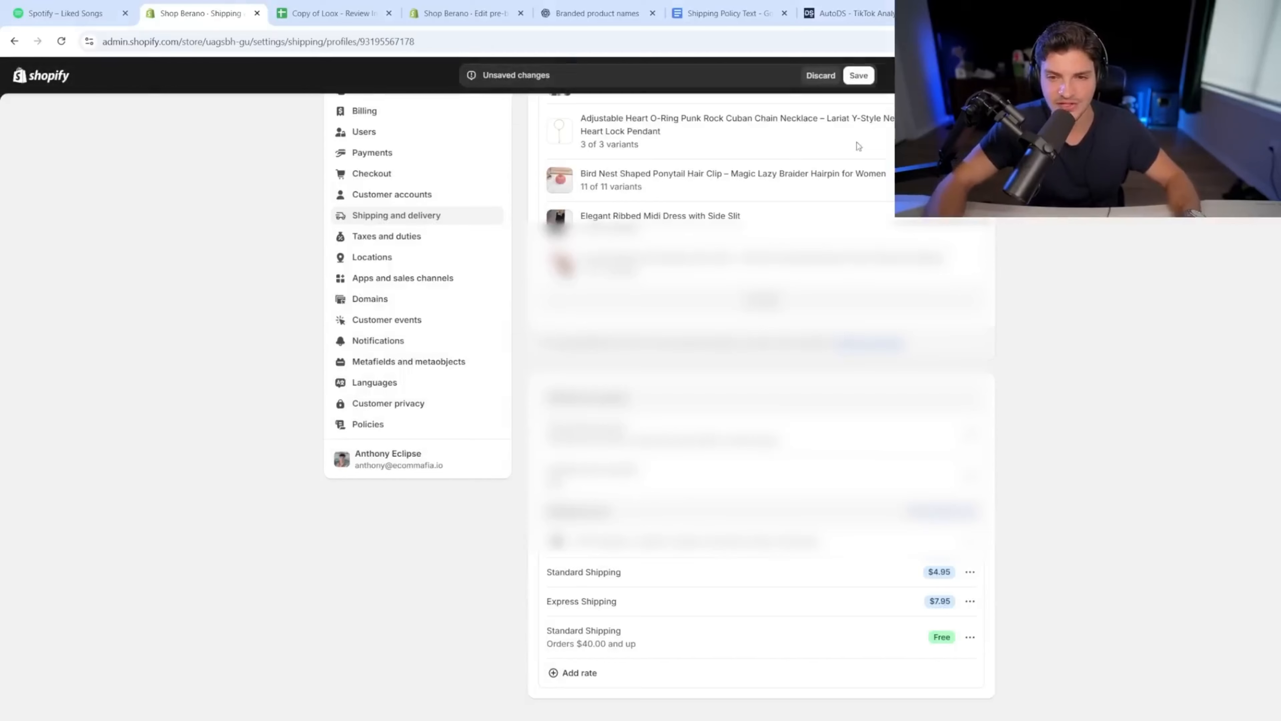
click(859, 75)
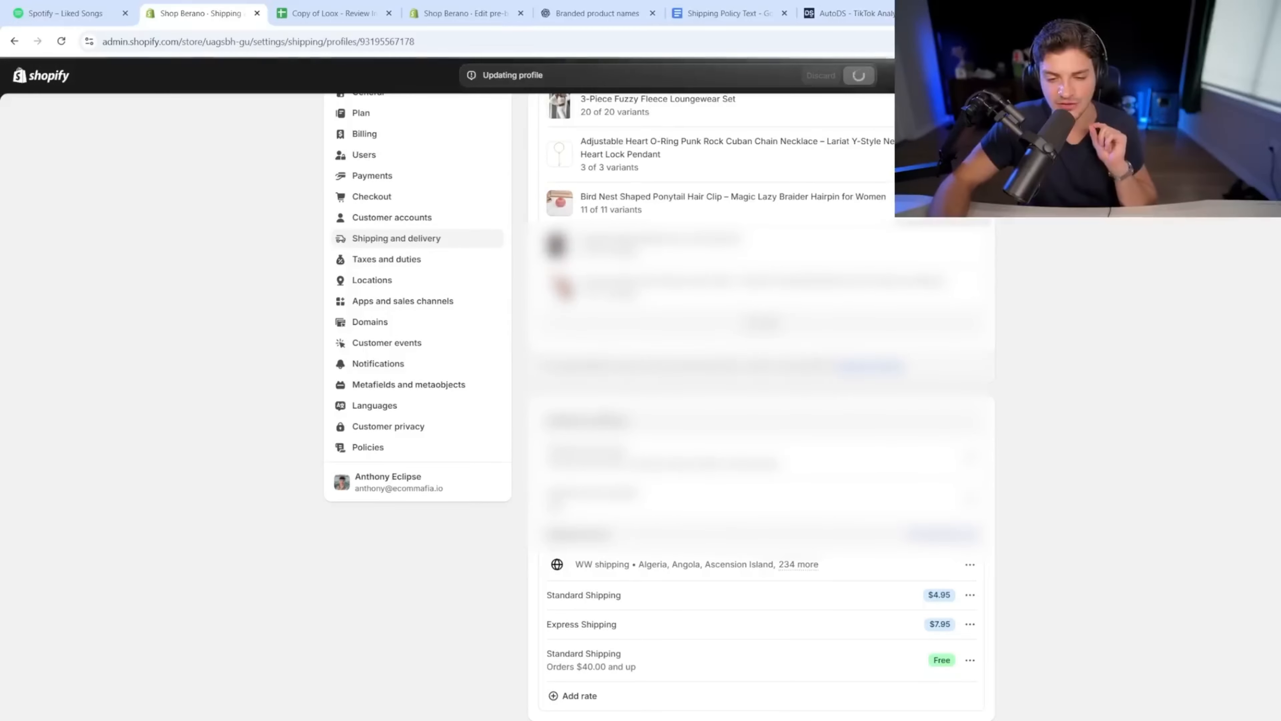
click(465, 13)
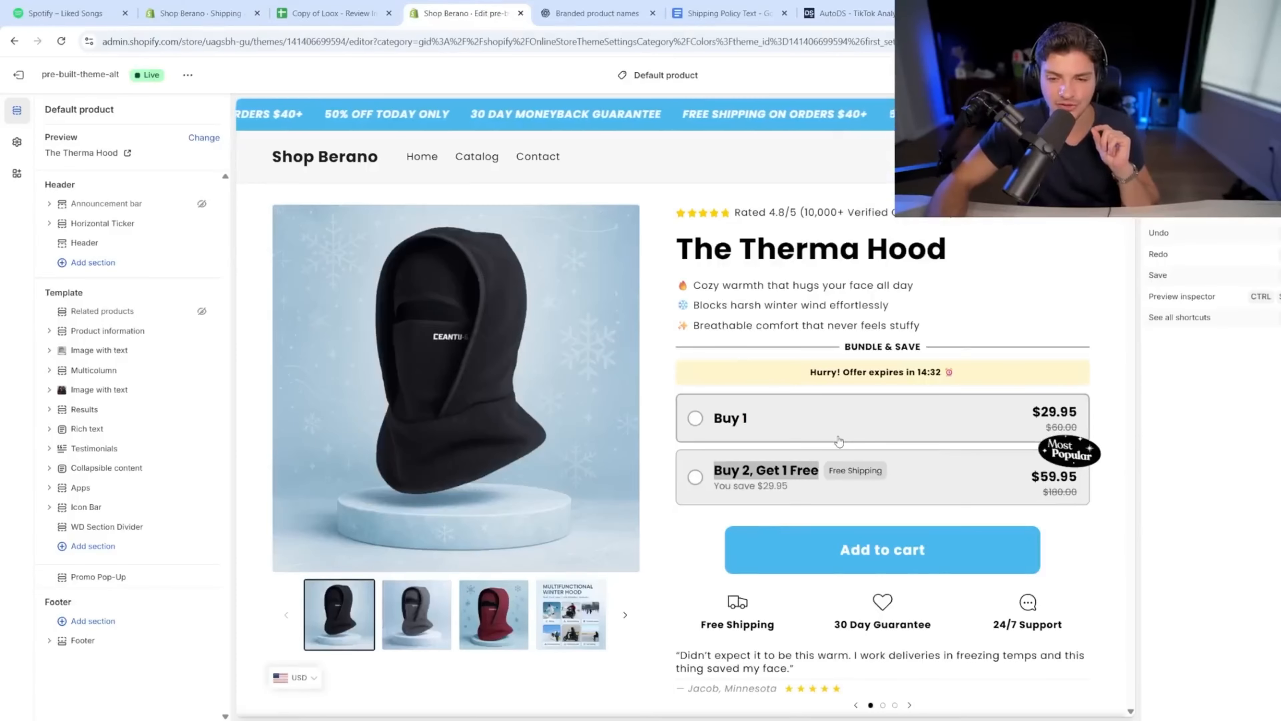
Step: Add a single Buy 1 Therma Hood to the preview cart, remove the Tracksuit Set, then open Taxes and duties
click(817, 418)
click(821, 497)
click(833, 416)
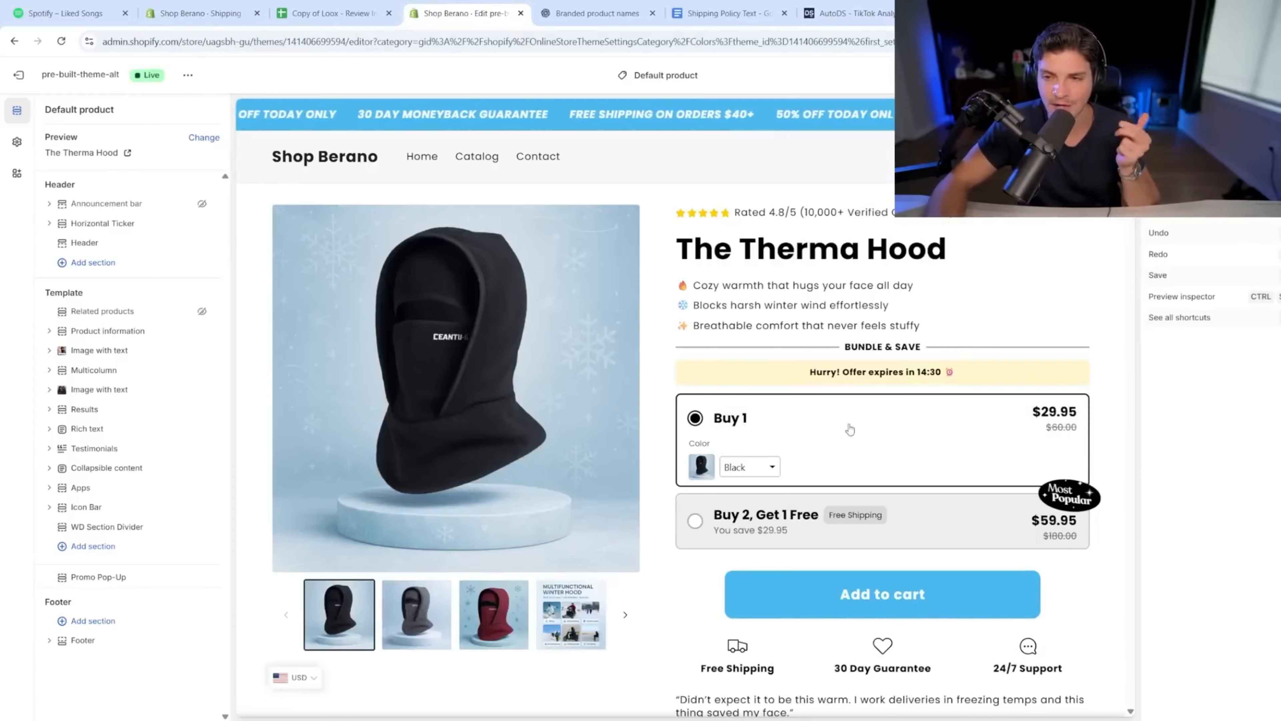
click(813, 589)
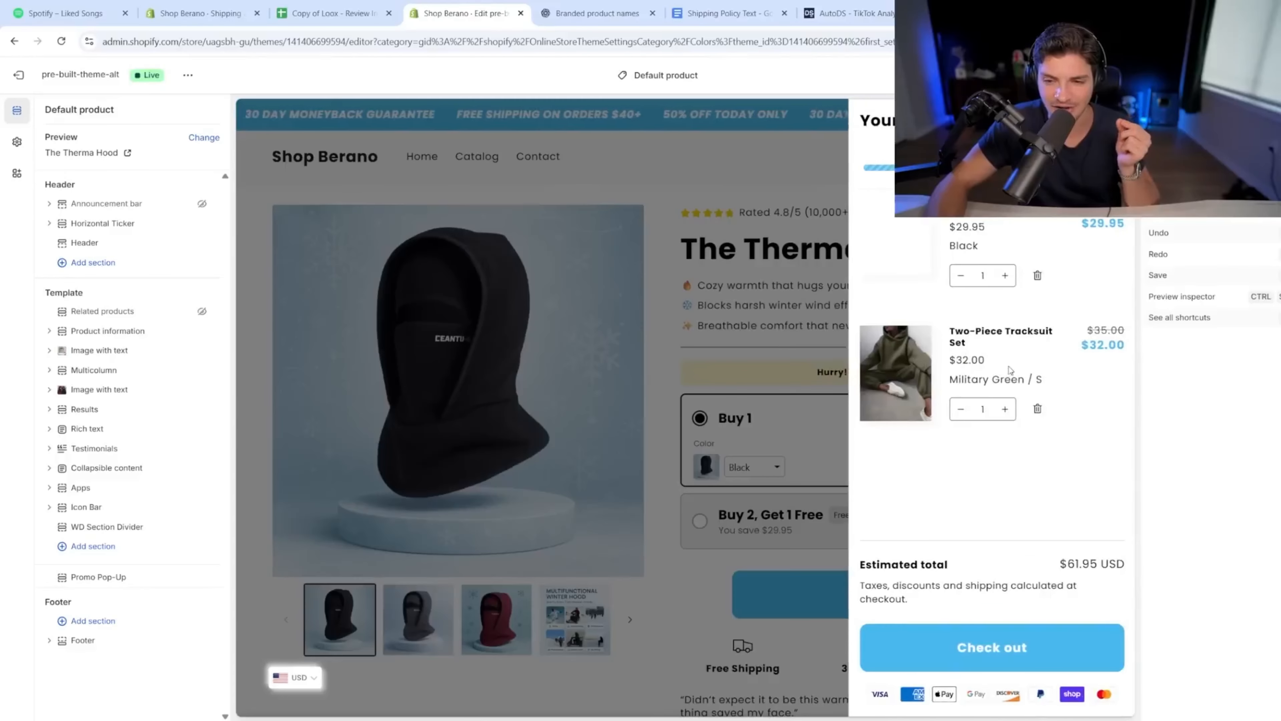
click(1038, 410)
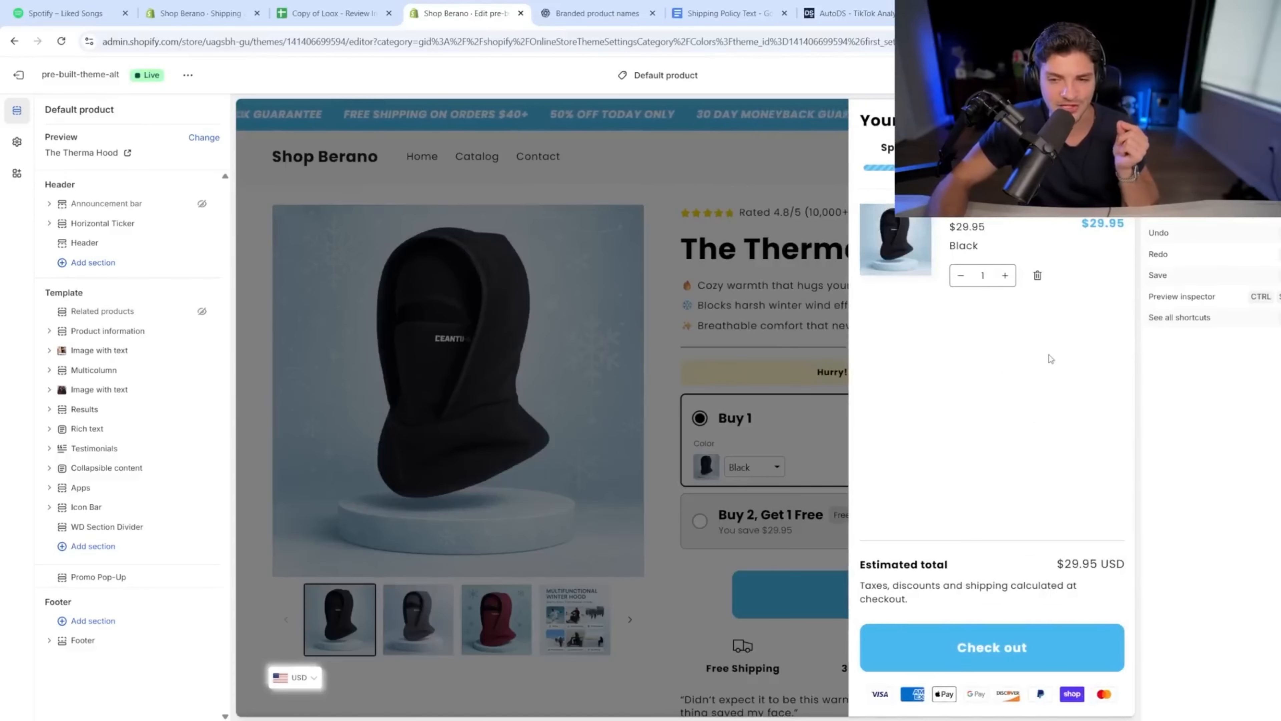
click(226, 5)
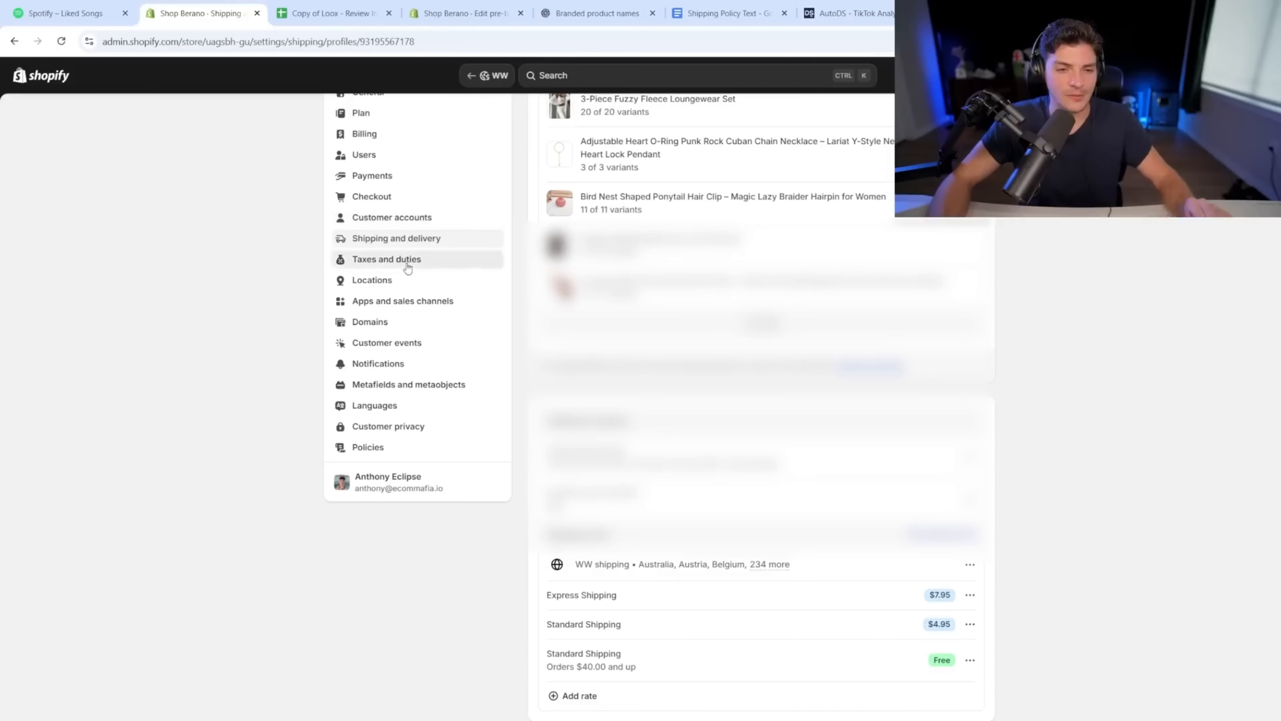
click(408, 265)
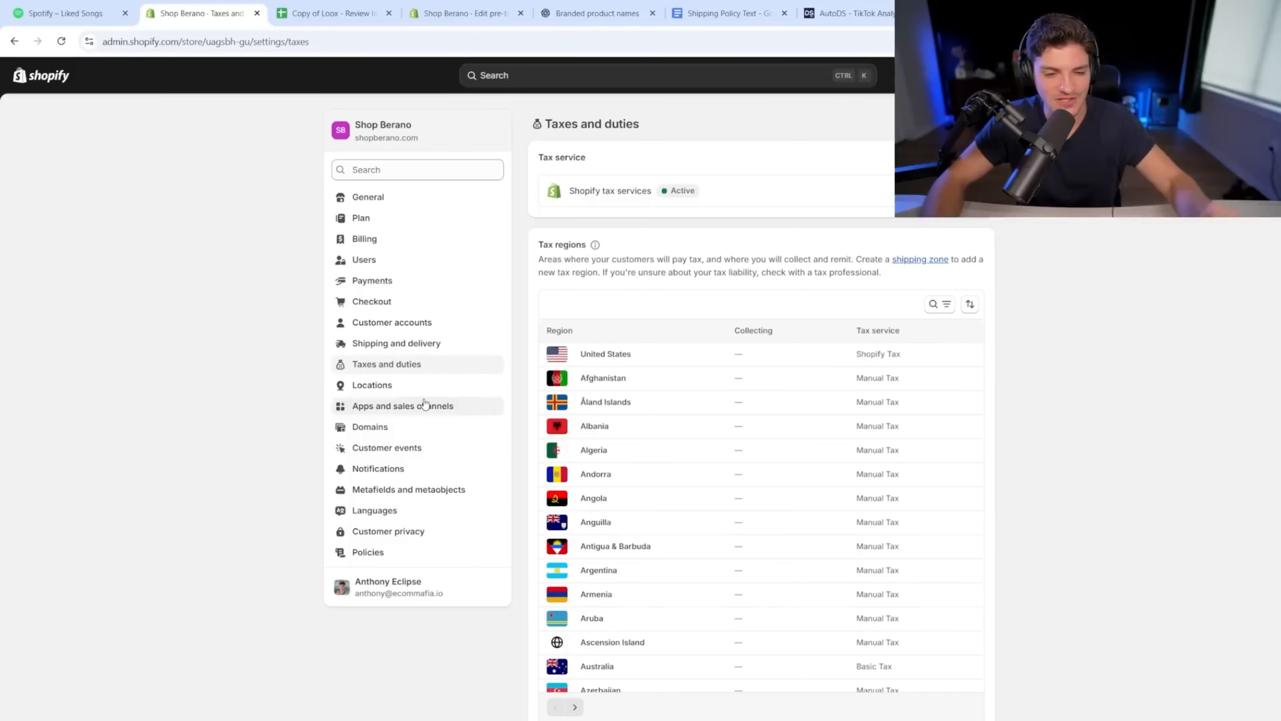
Step: Pass through Locations to reach the Apps and sales channels settings page
click(409, 388)
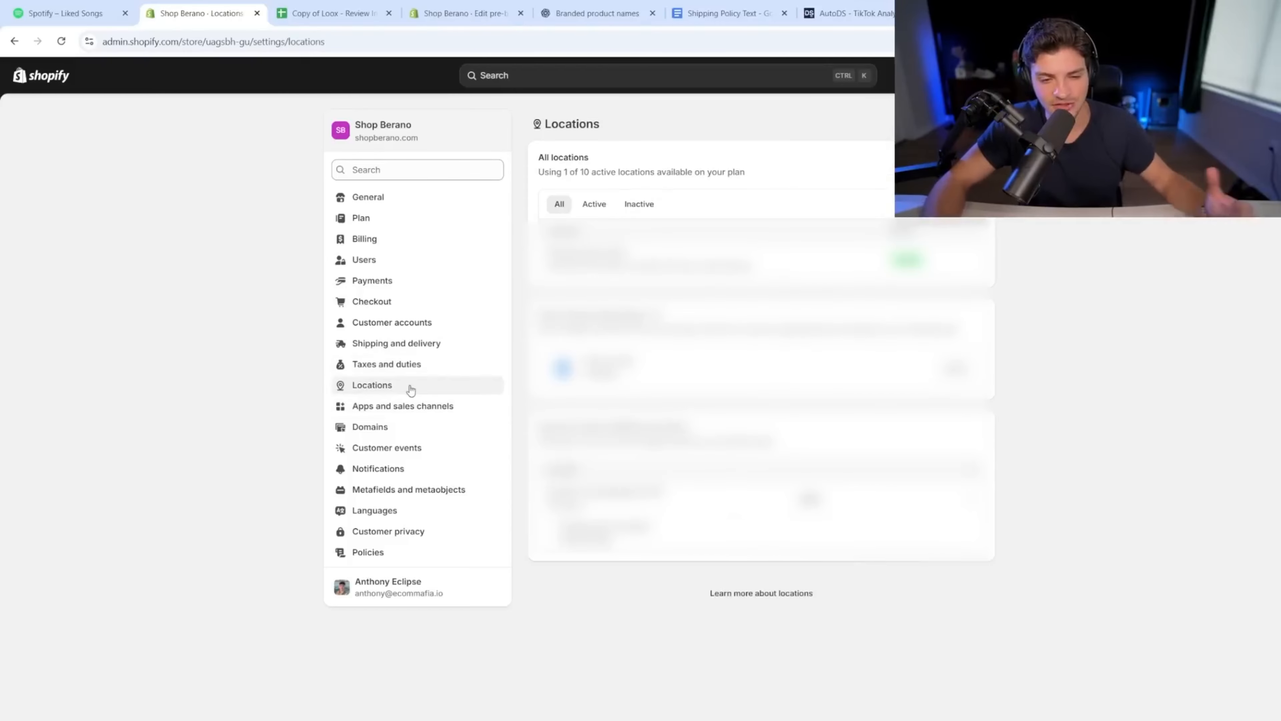
click(410, 409)
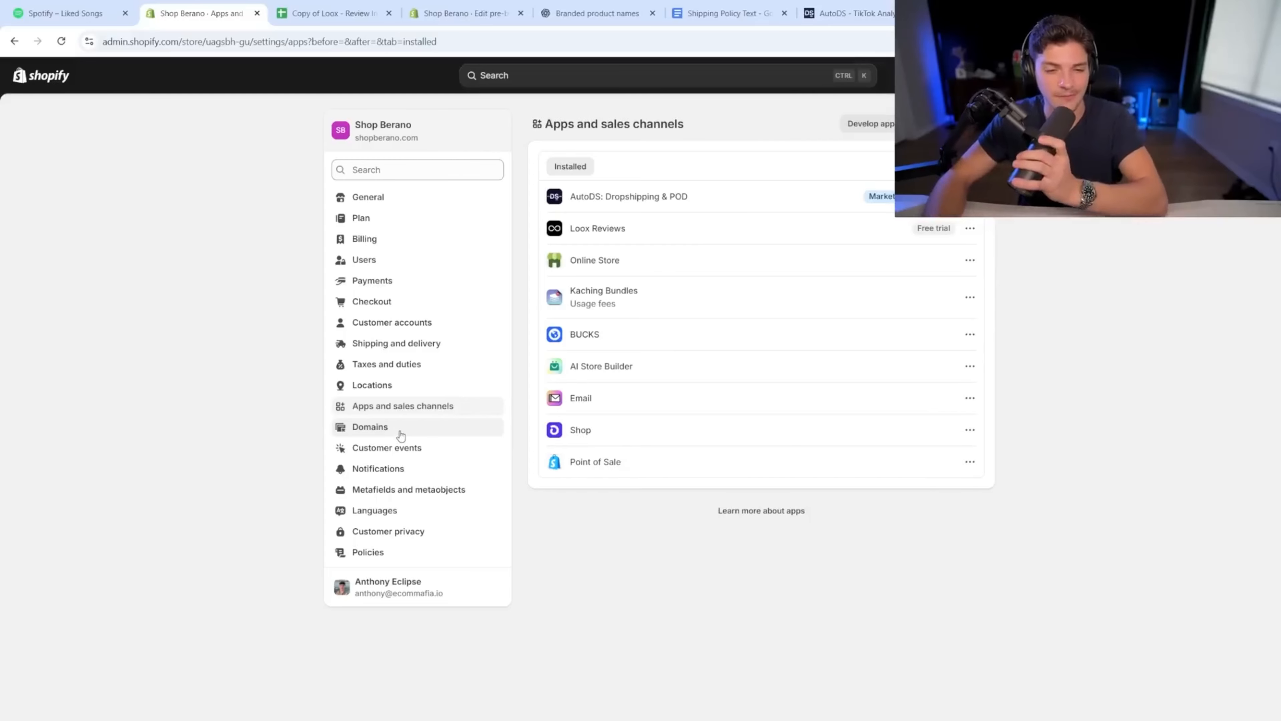
Step: Step through Domains and Customer events to reach the Customer notifications email list
click(401, 435)
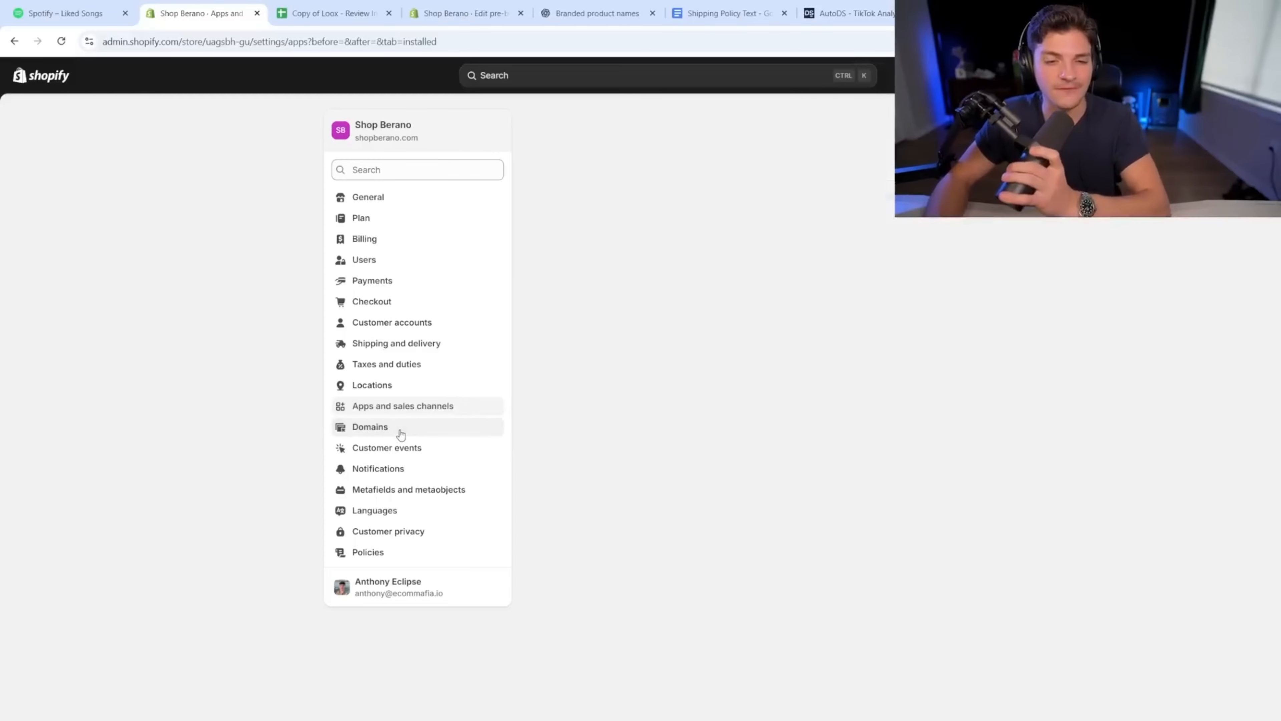
click(421, 446)
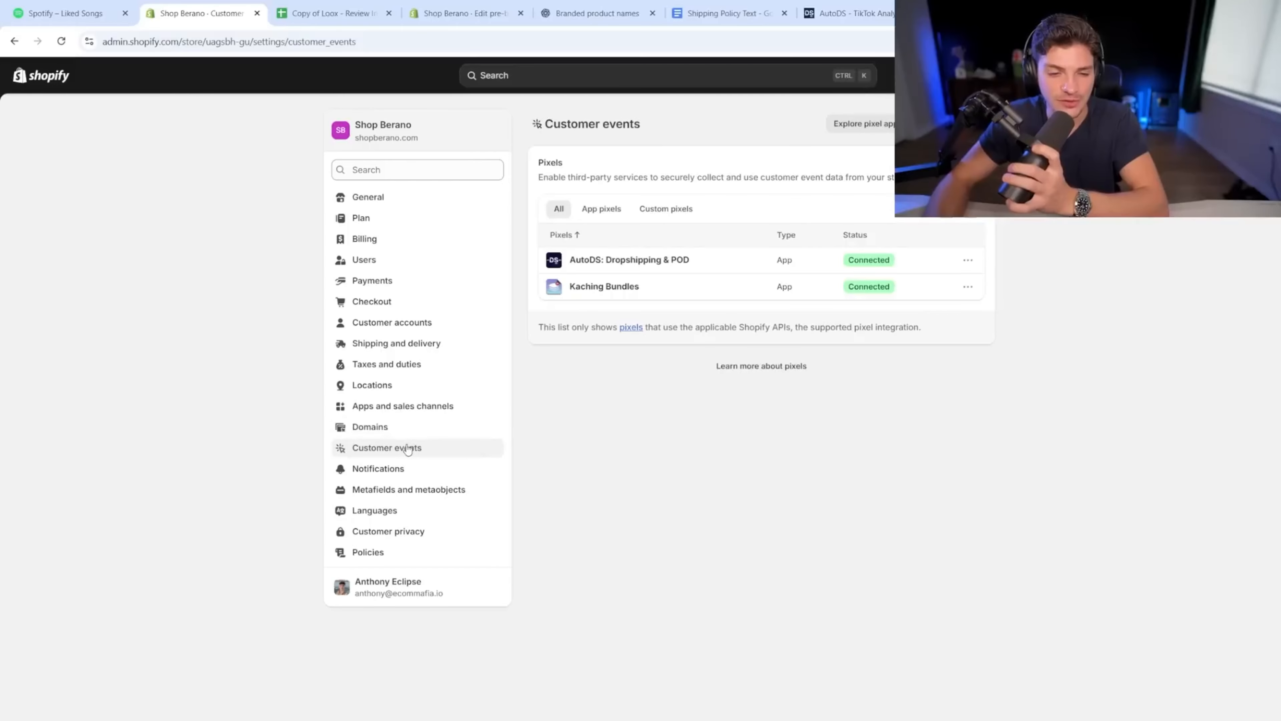
click(399, 470)
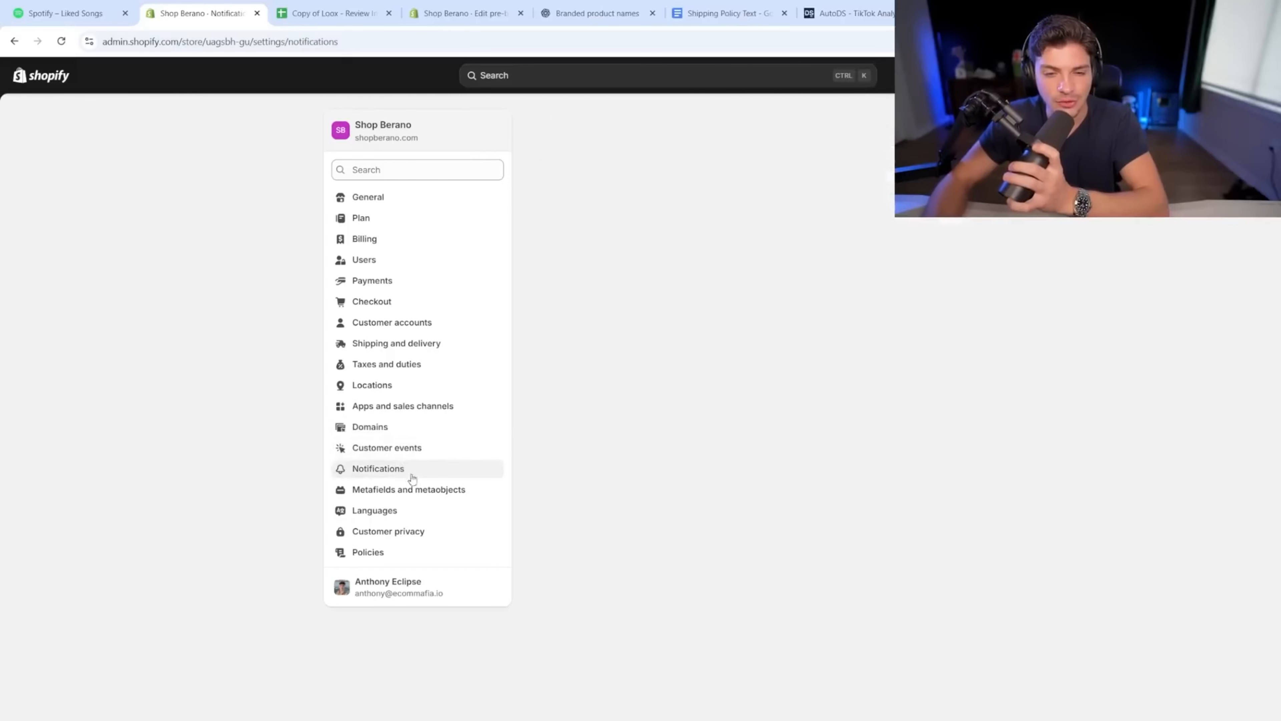
click(650, 311)
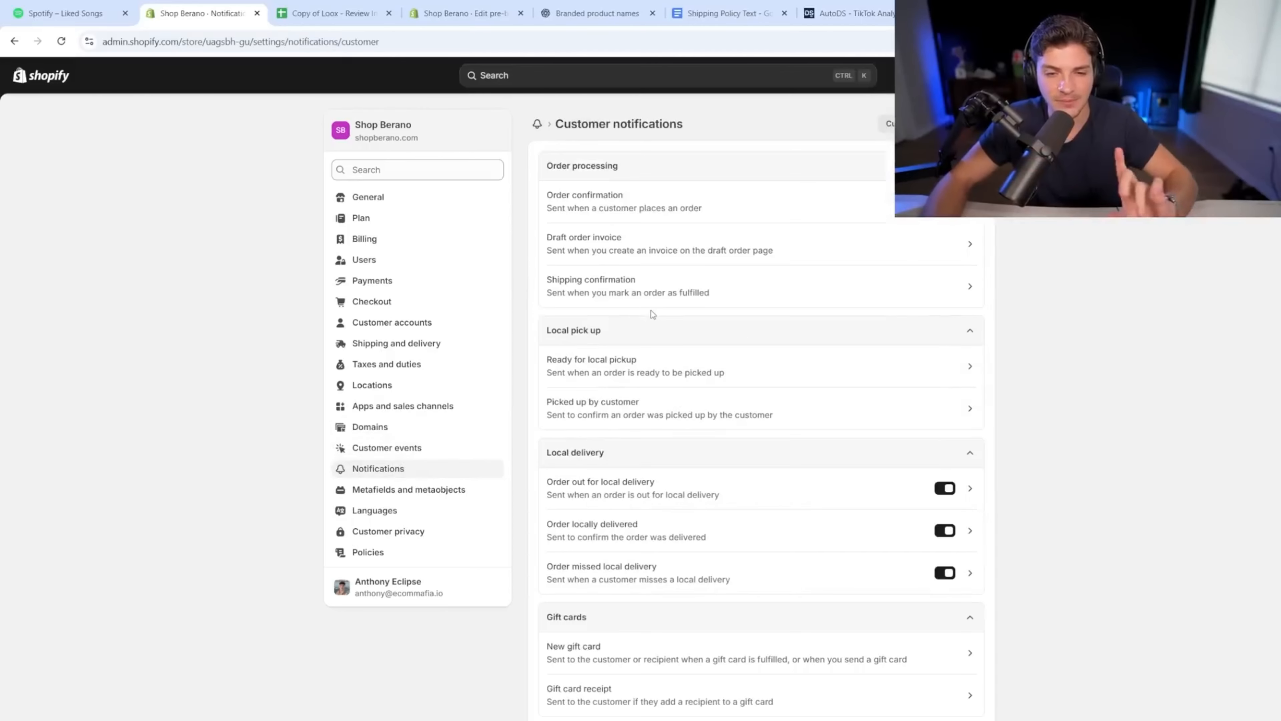
Step: Set the email template accent colour to black and add the Logo image
click(932, 124)
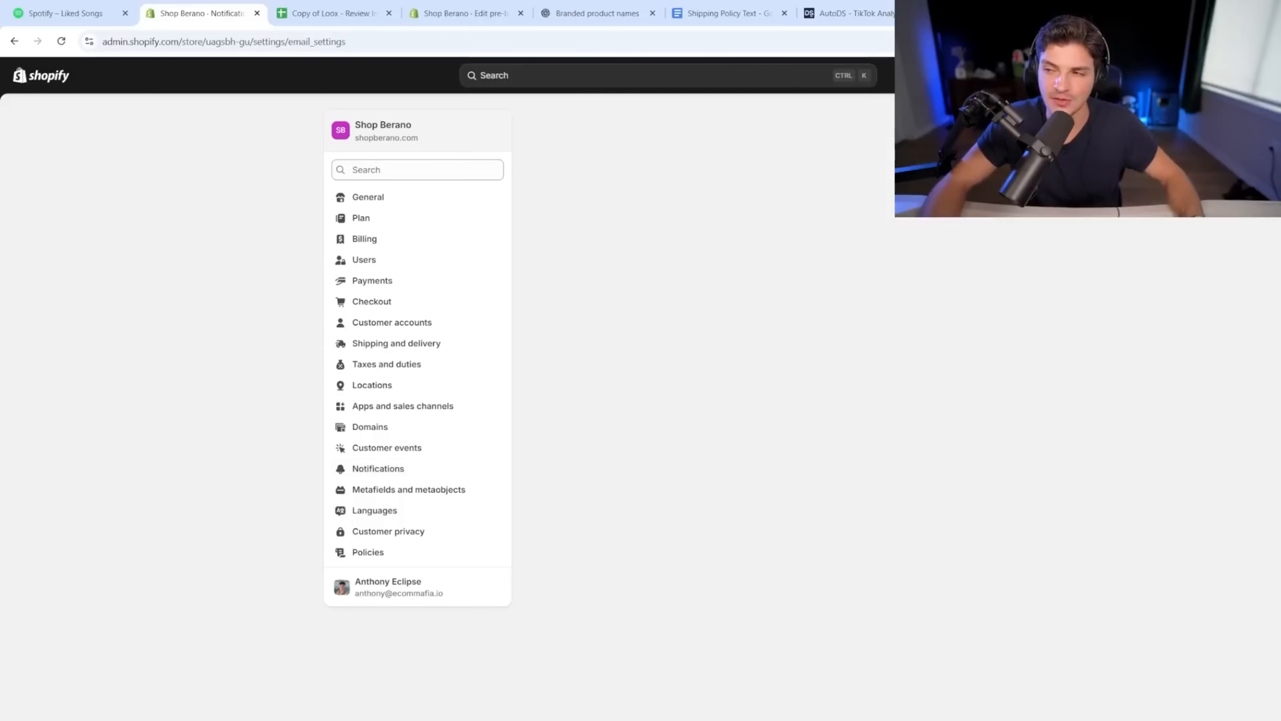
click(549, 350)
click(575, 436)
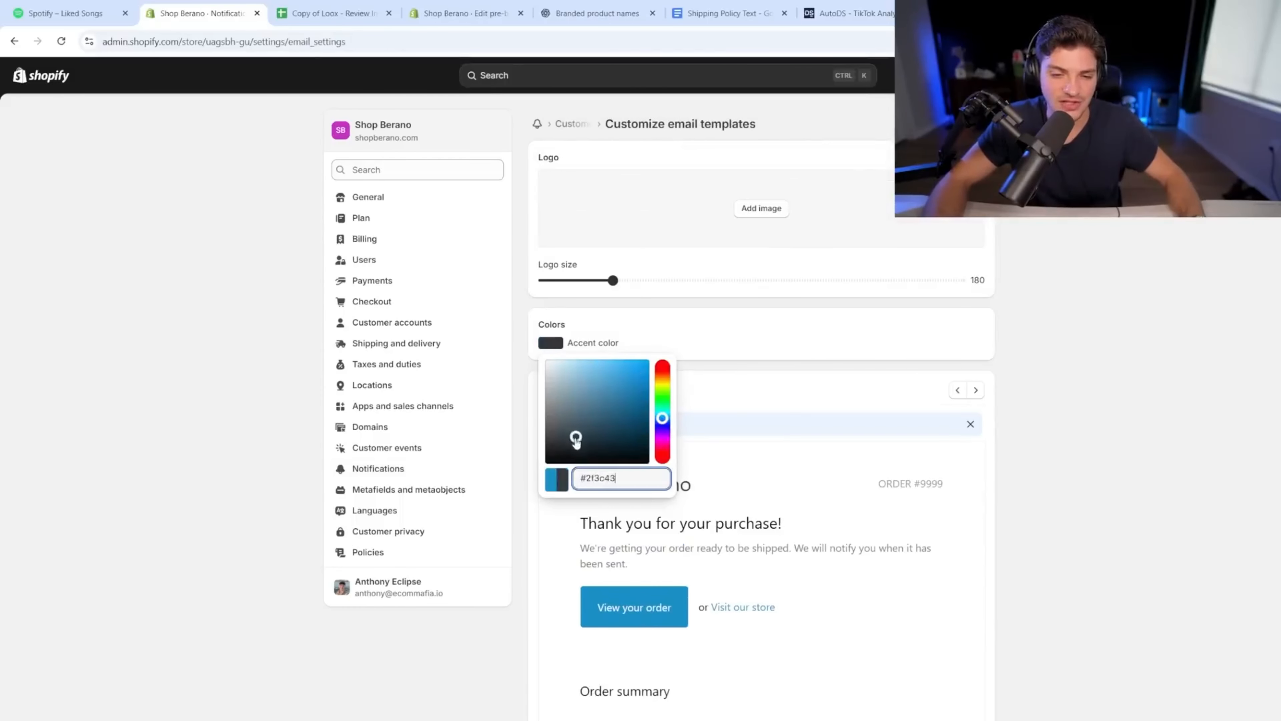
click(511, 486)
click(761, 208)
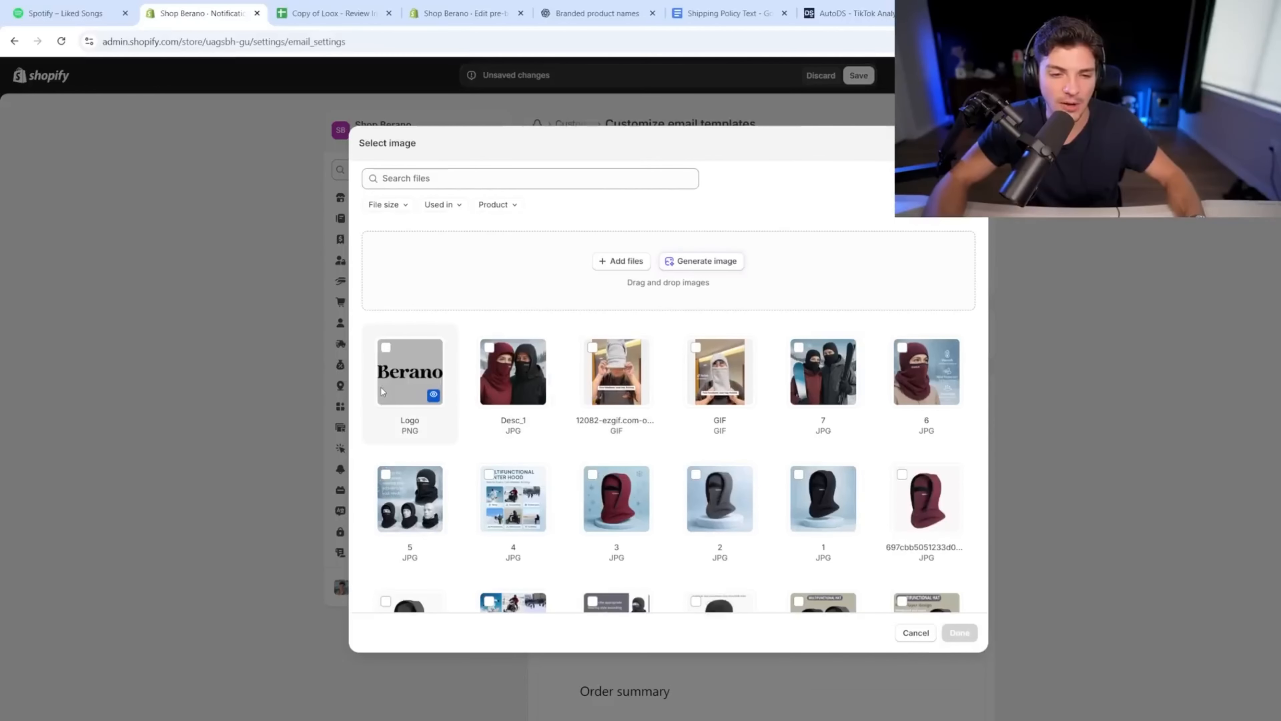
click(404, 371)
click(959, 633)
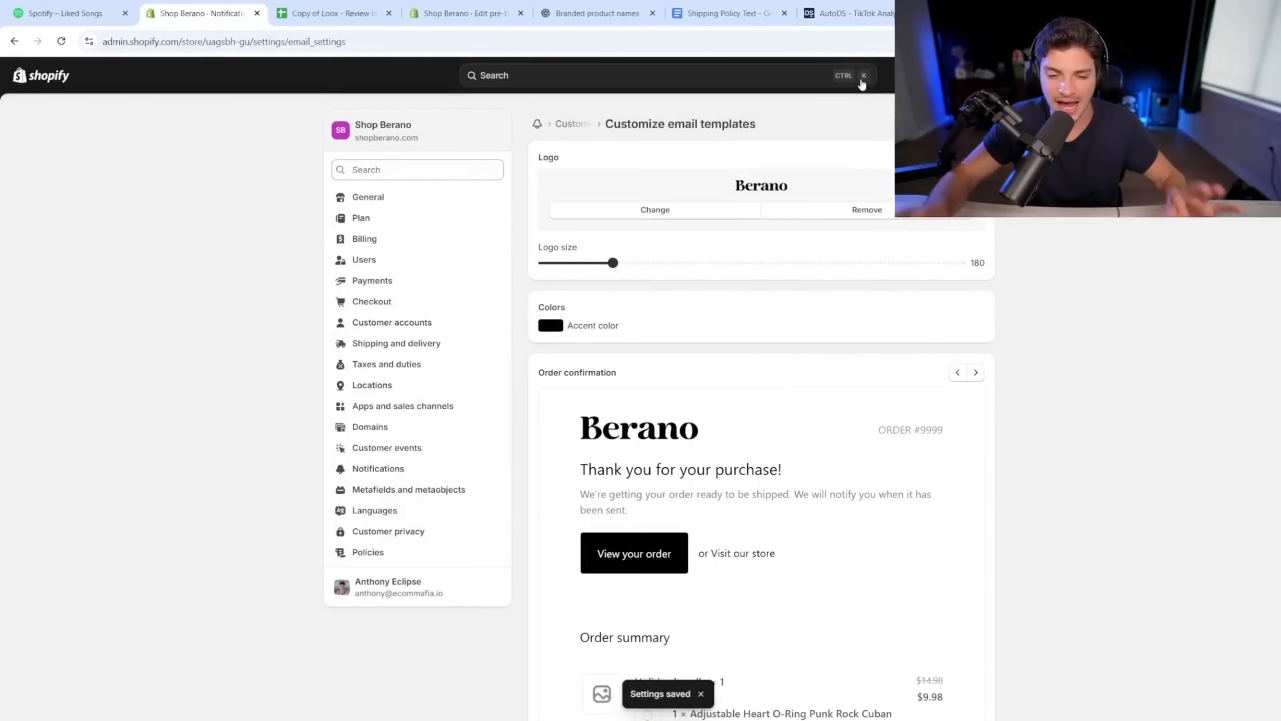
Step: Recheck the black accent colour and save the email template changes
scroll(859, 372, down, 1)
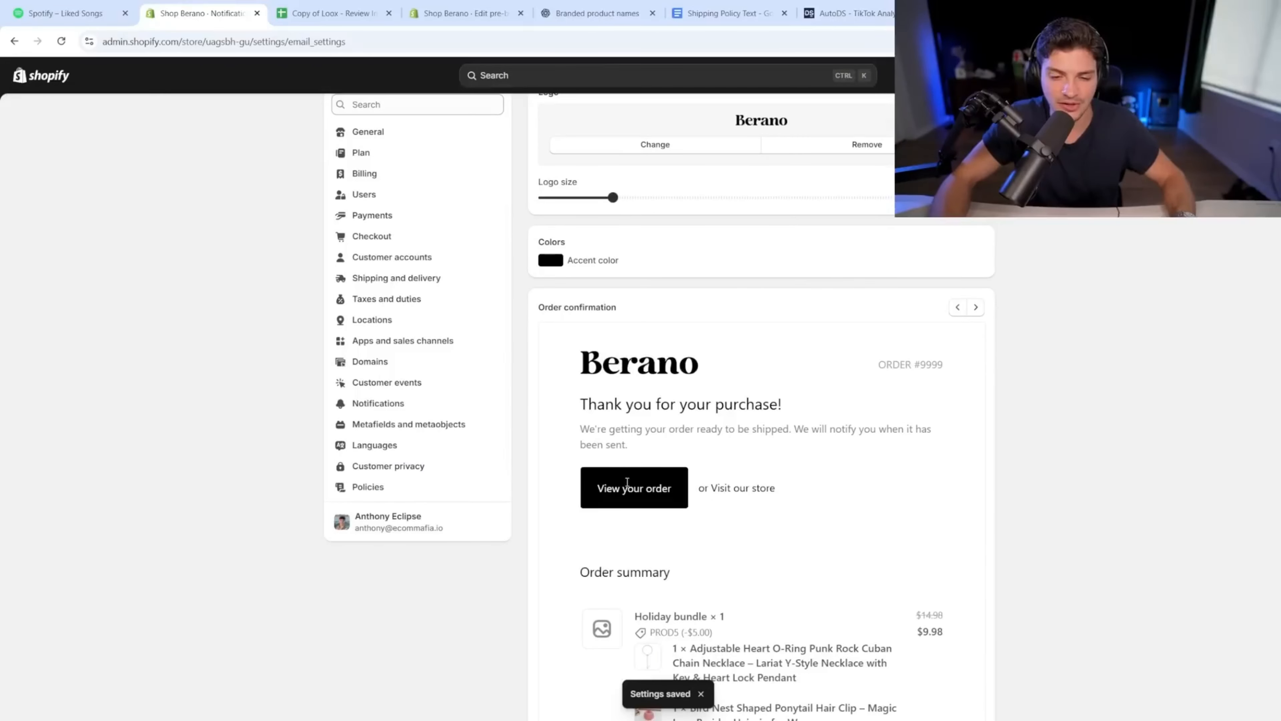
scroll(627, 482, down, 5)
scroll(633, 560, up, 6)
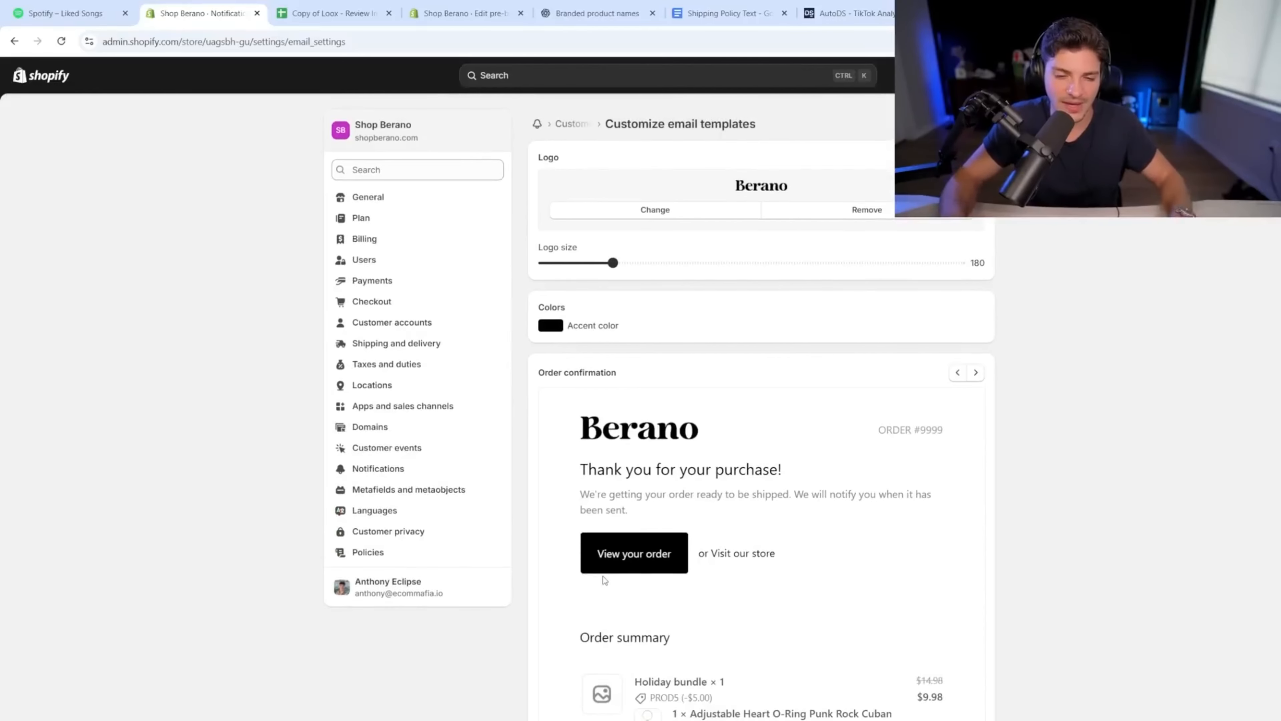
click(552, 328)
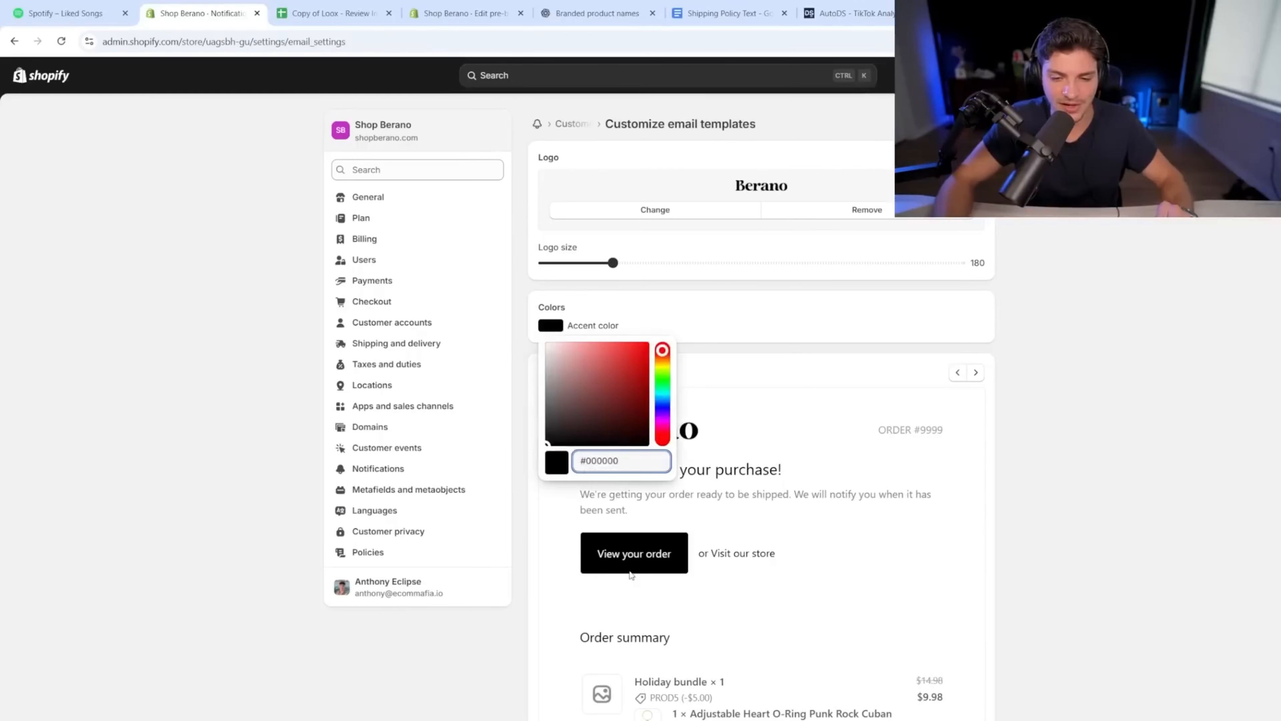
click(643, 606)
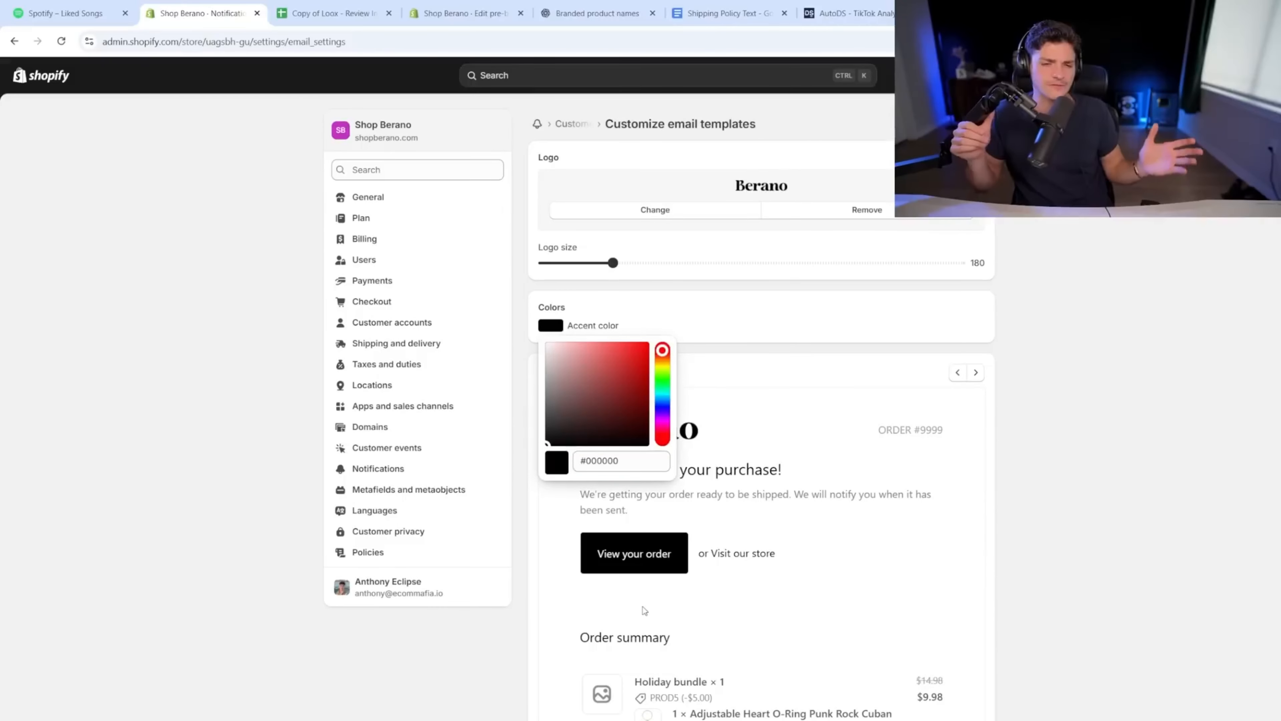
click(550, 321)
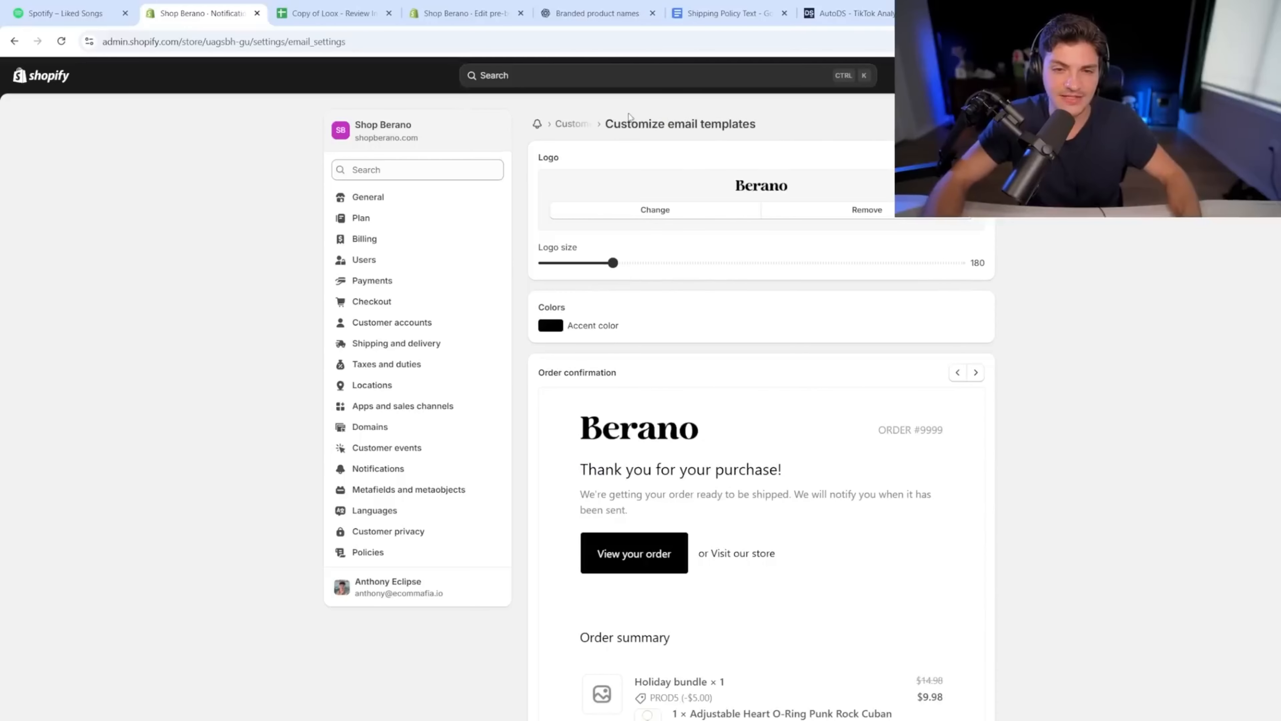
drag(622, 125, 757, 127)
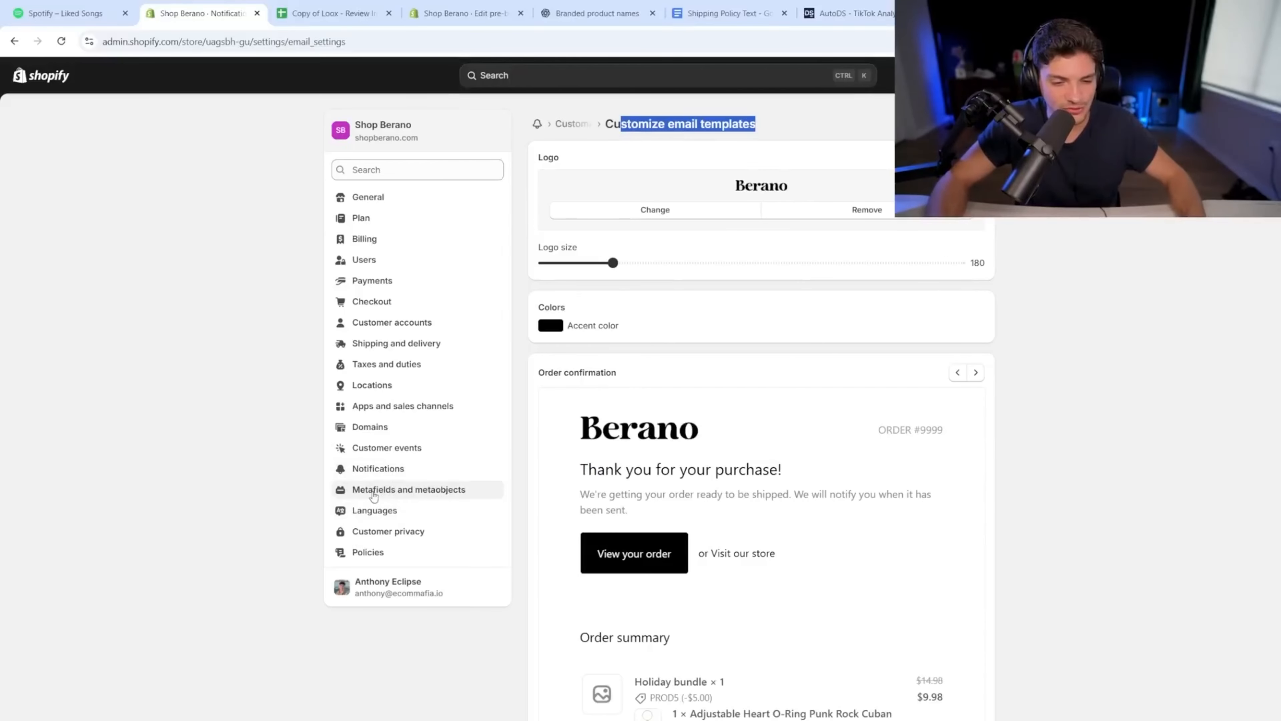
click(383, 539)
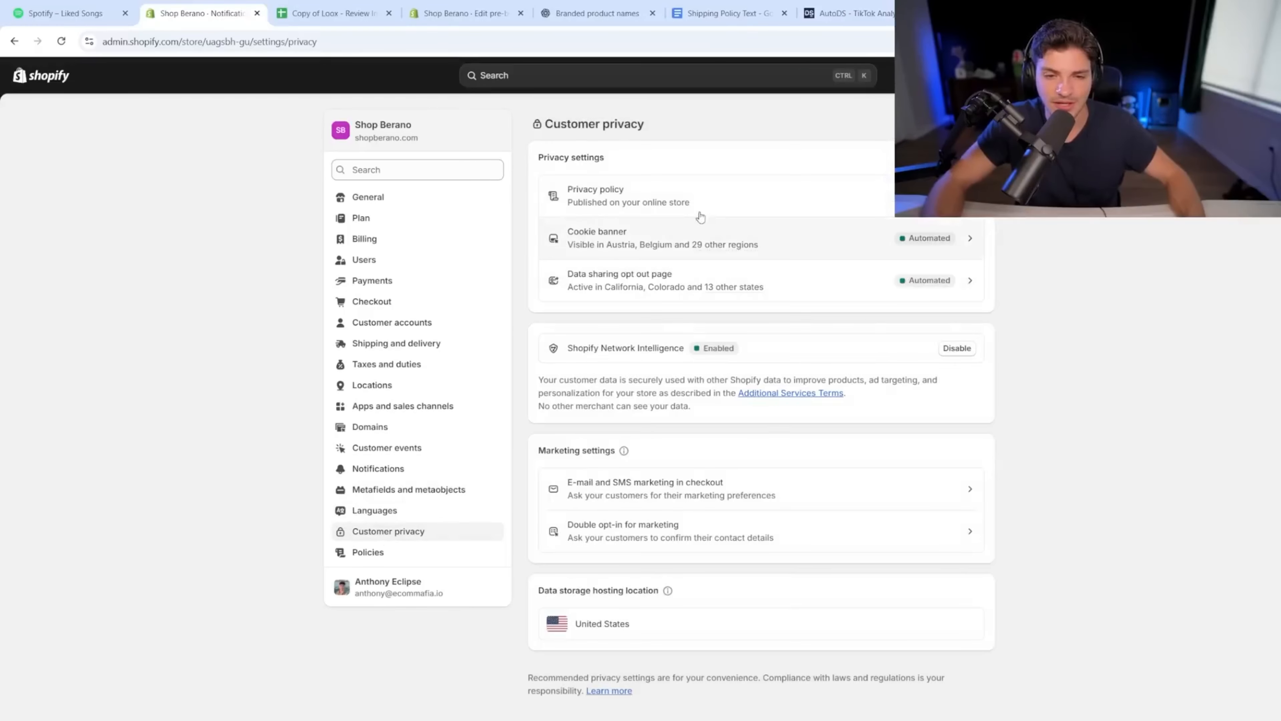
Step: Glance at the privacy policy, then remove the store's cookie banner
click(695, 206)
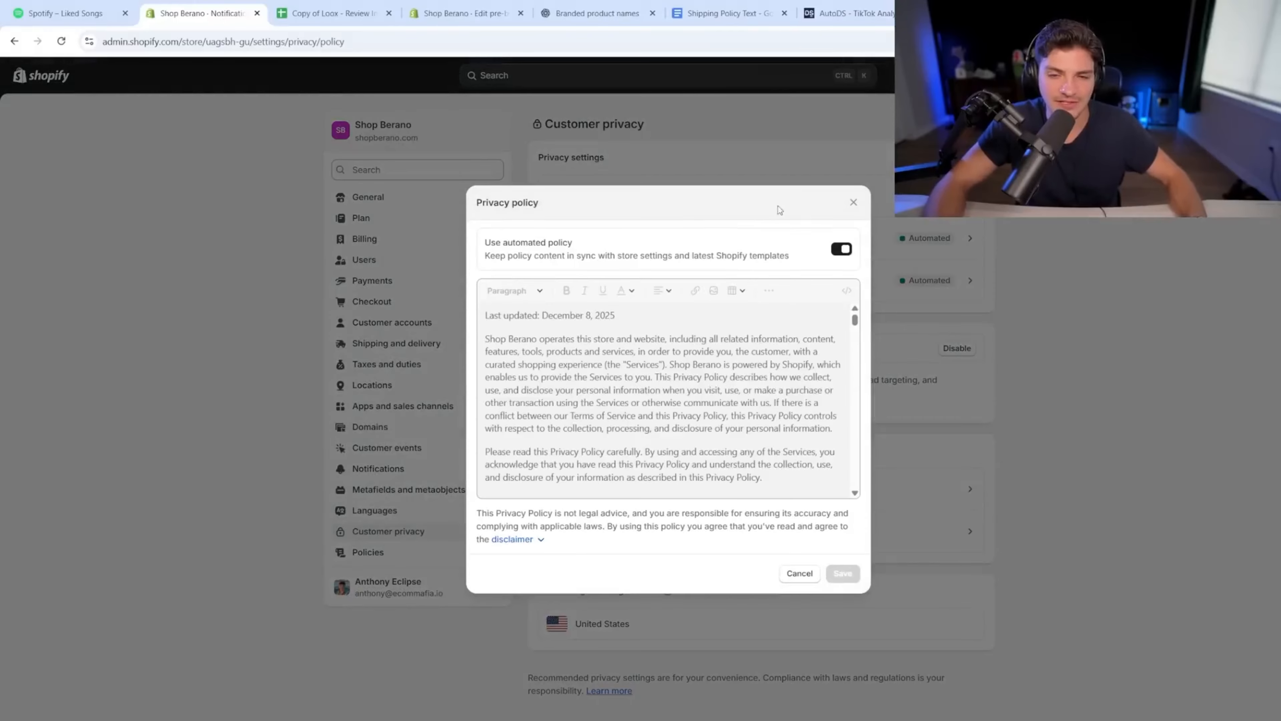
click(853, 202)
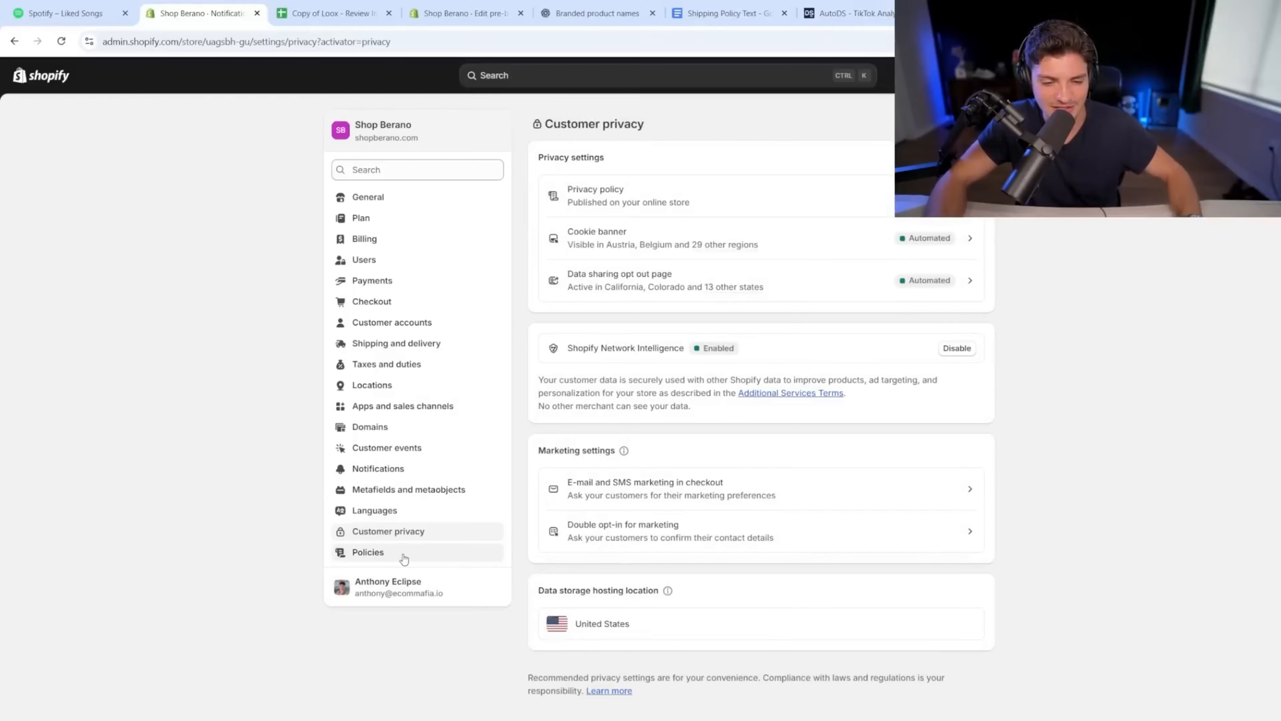
click(794, 240)
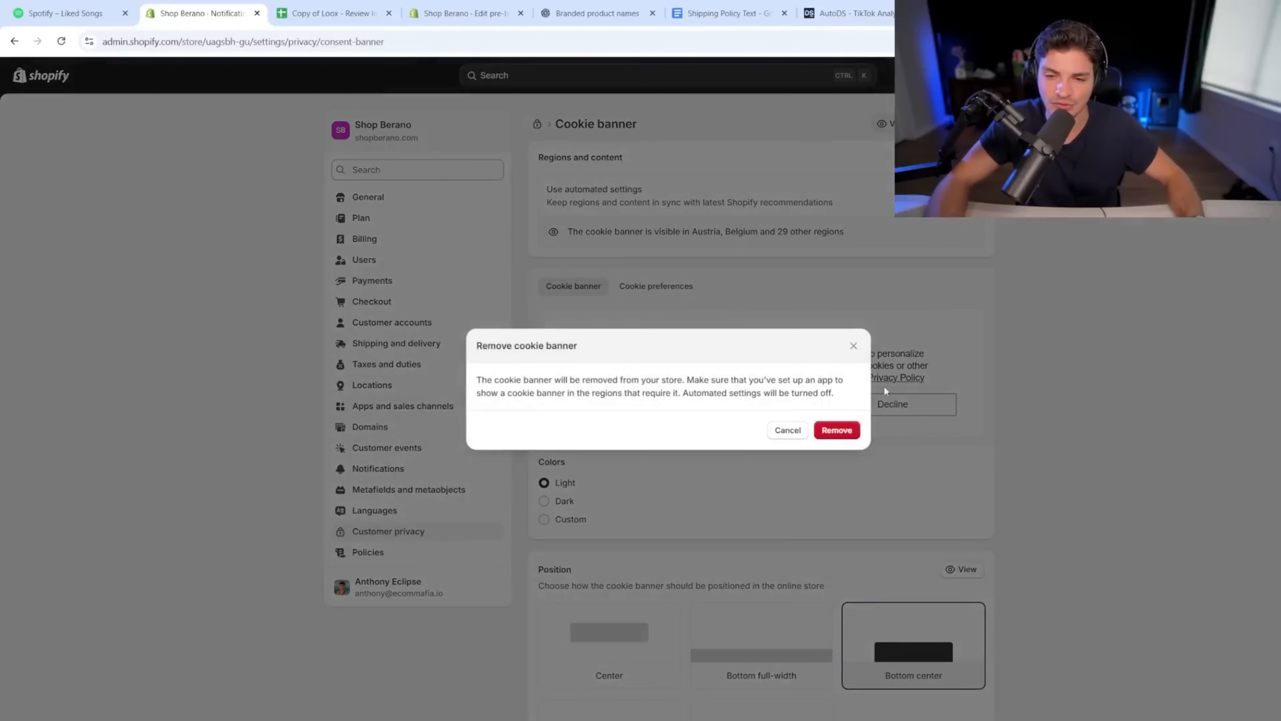
click(836, 429)
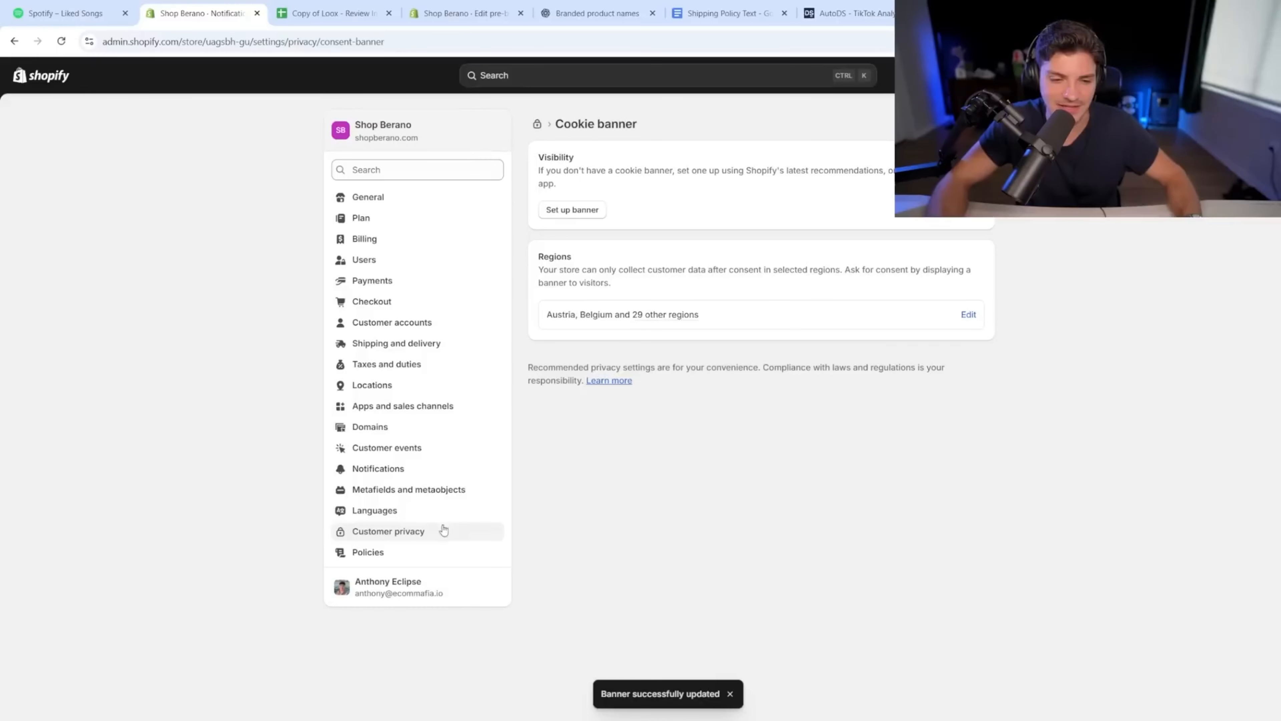
click(422, 536)
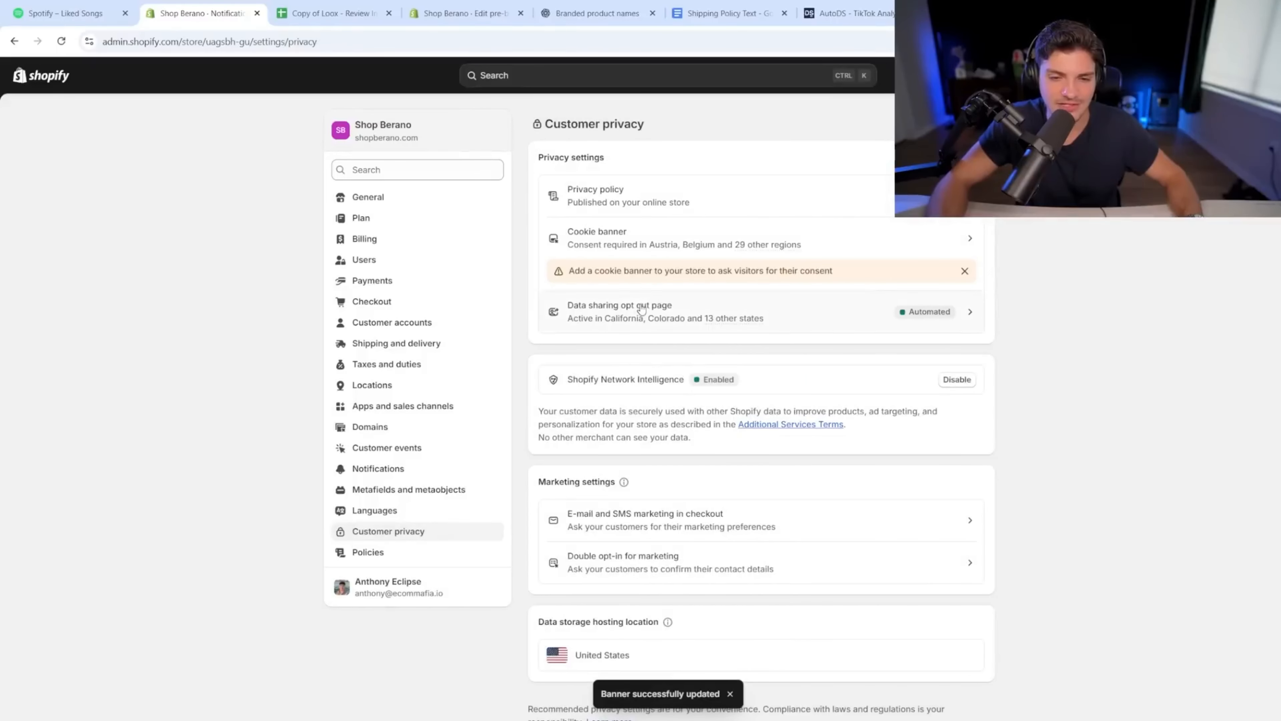
Step: Deactivate the data sharing opt-out page by turning off its automated settings
click(606, 306)
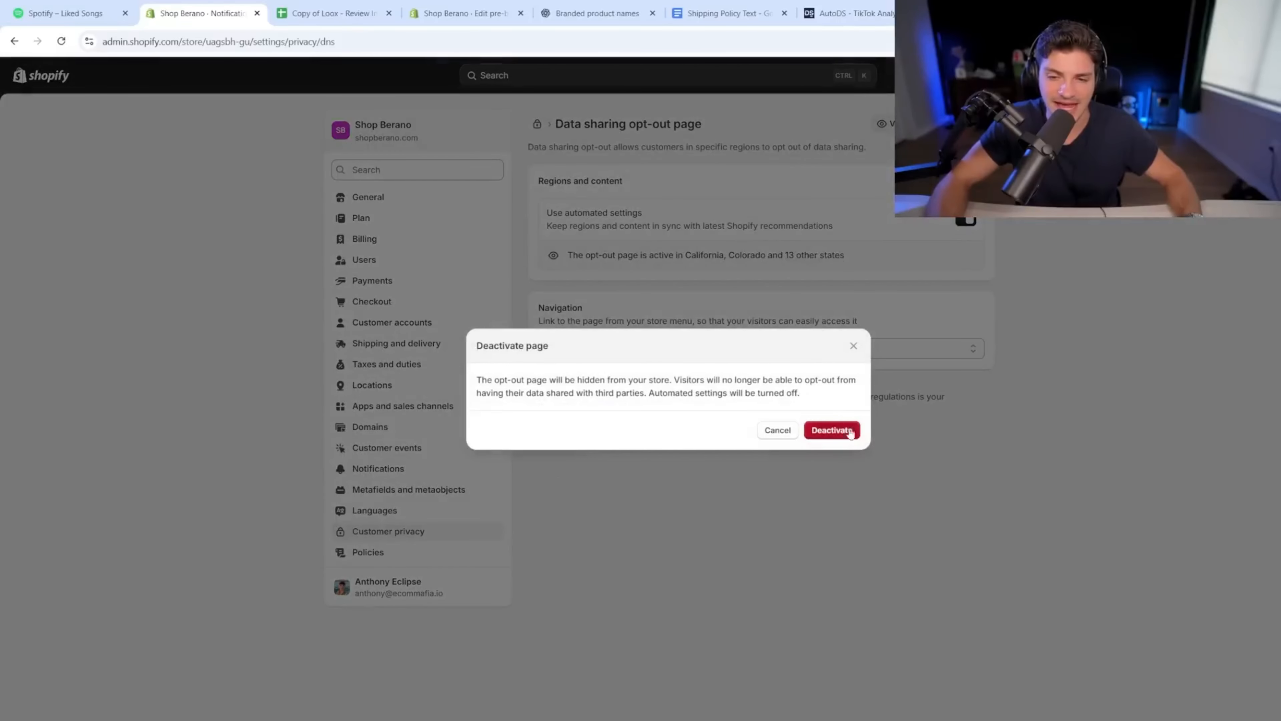
click(848, 429)
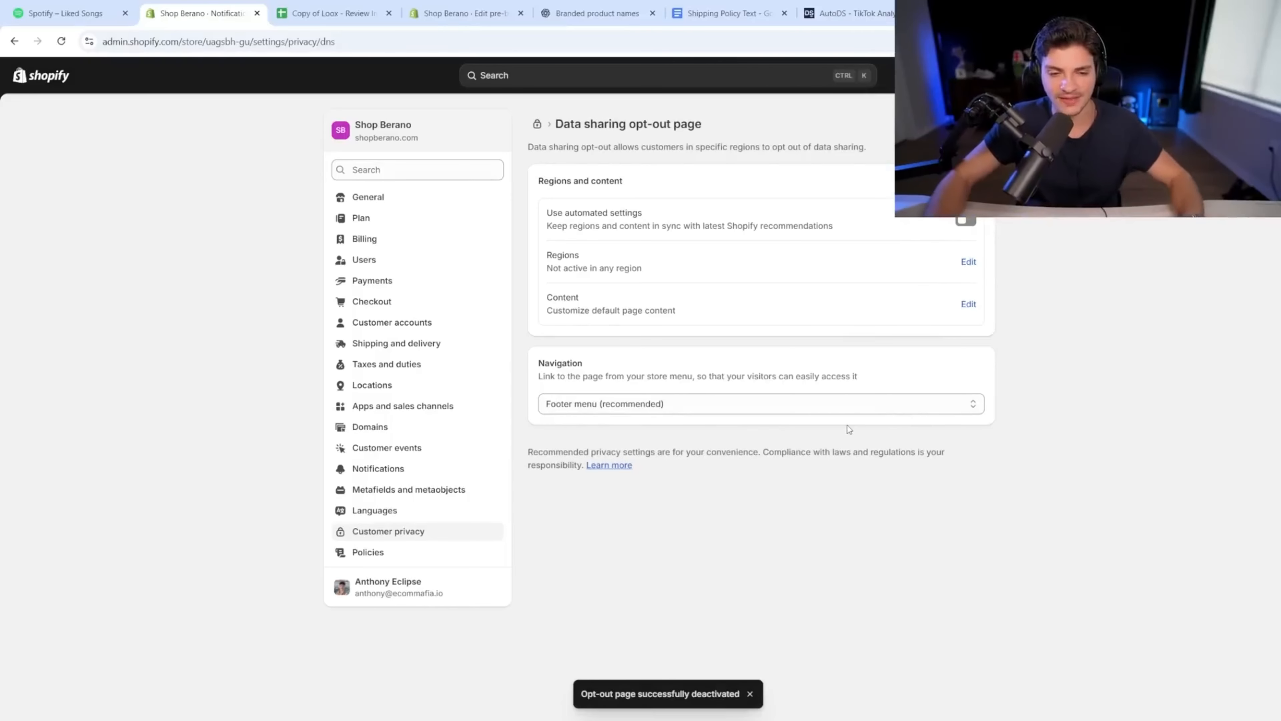
click(470, 532)
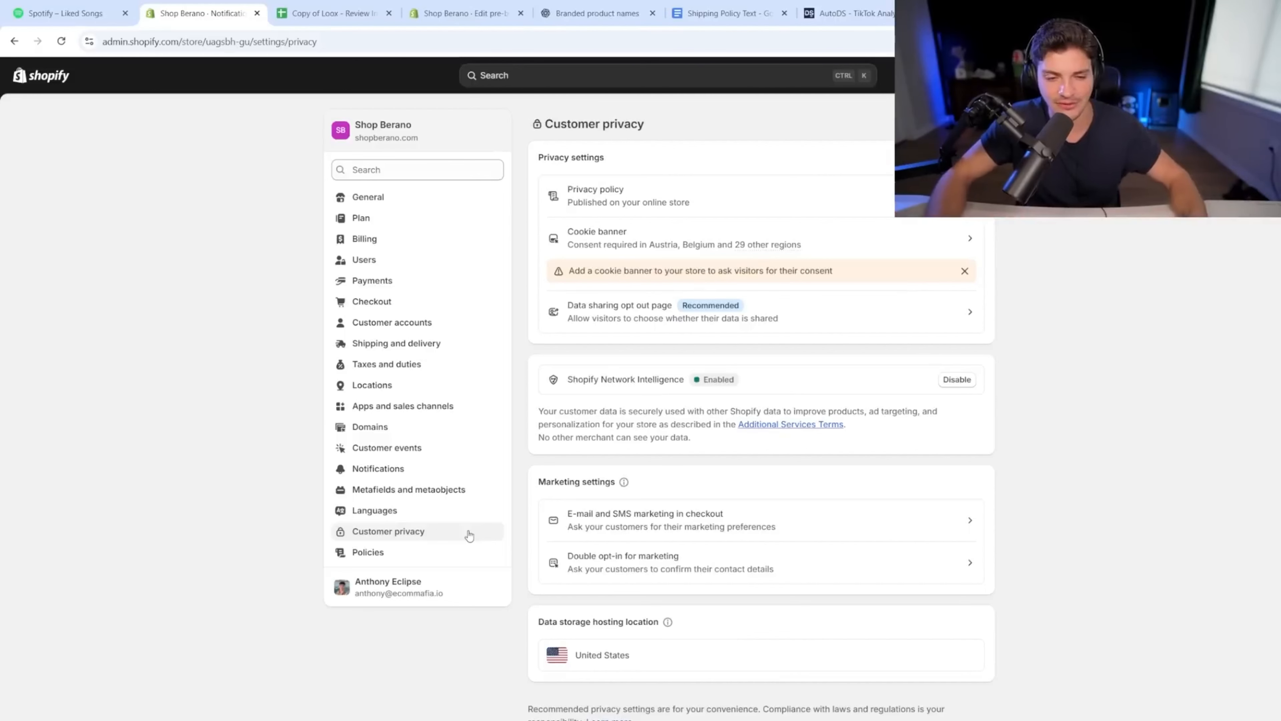
Step: Insert the Return and refund policy template, delete the return-address sentence, and publish it
click(448, 561)
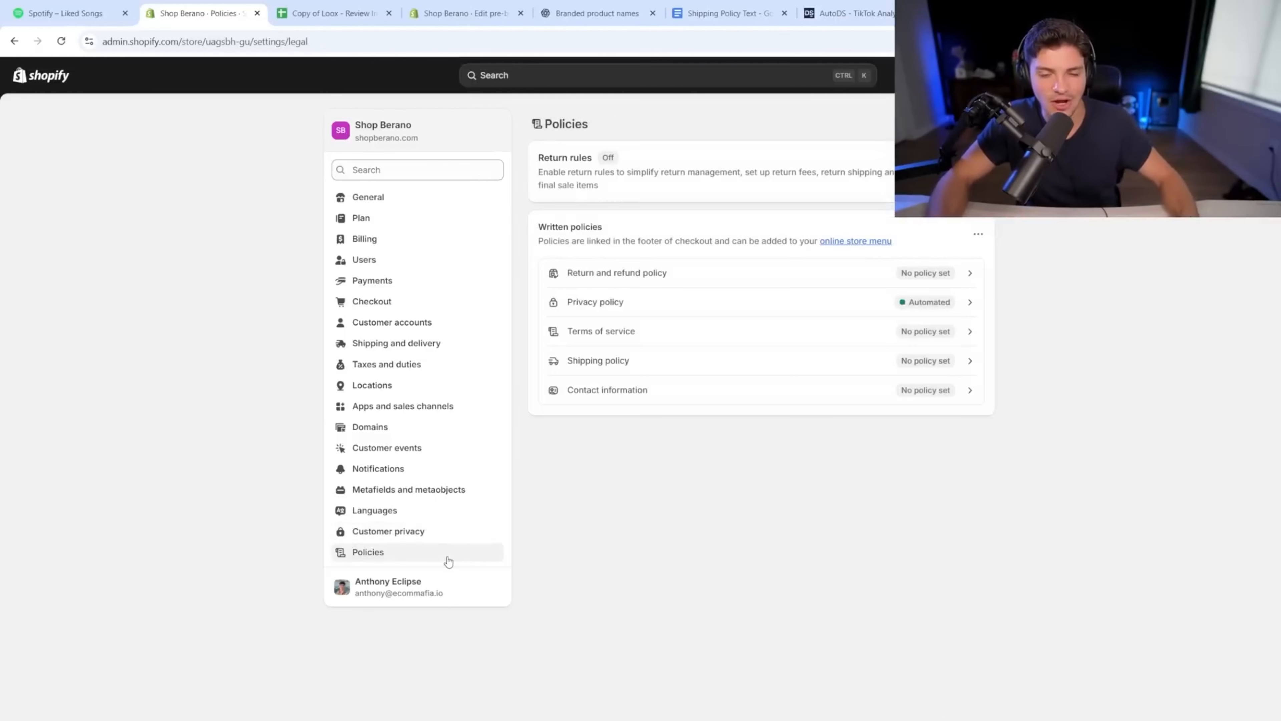
click(690, 286)
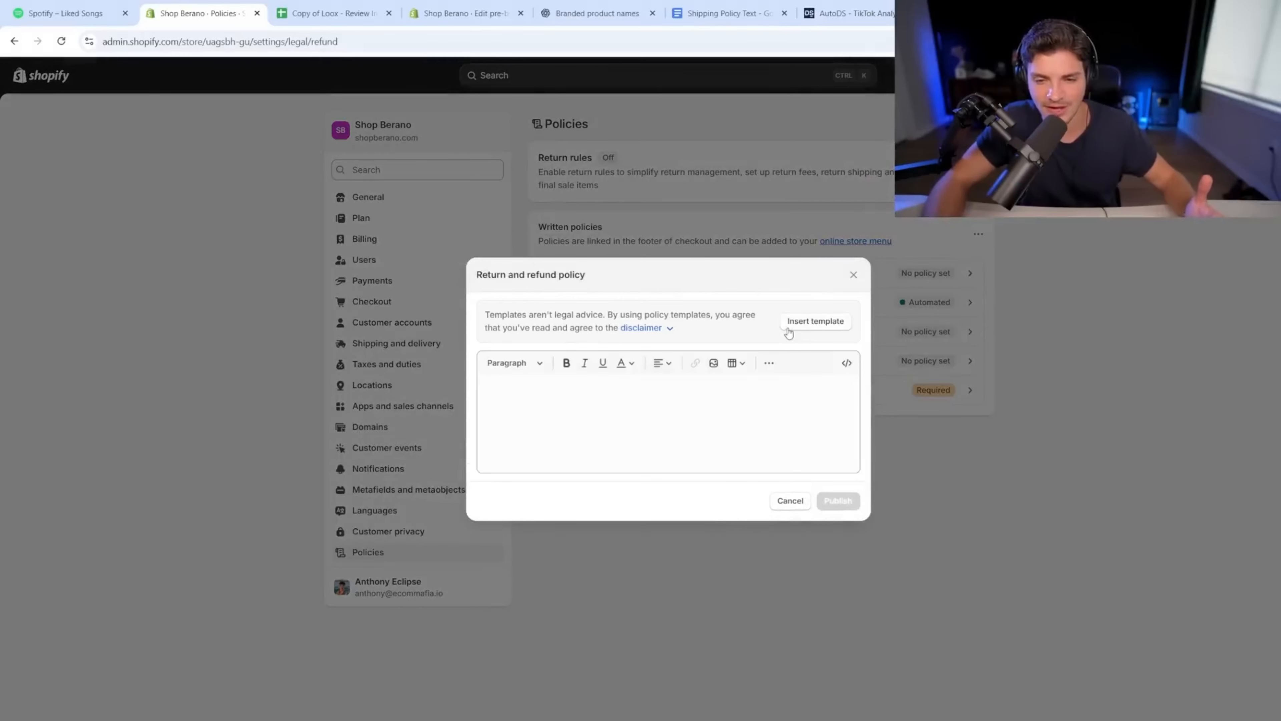
click(789, 327)
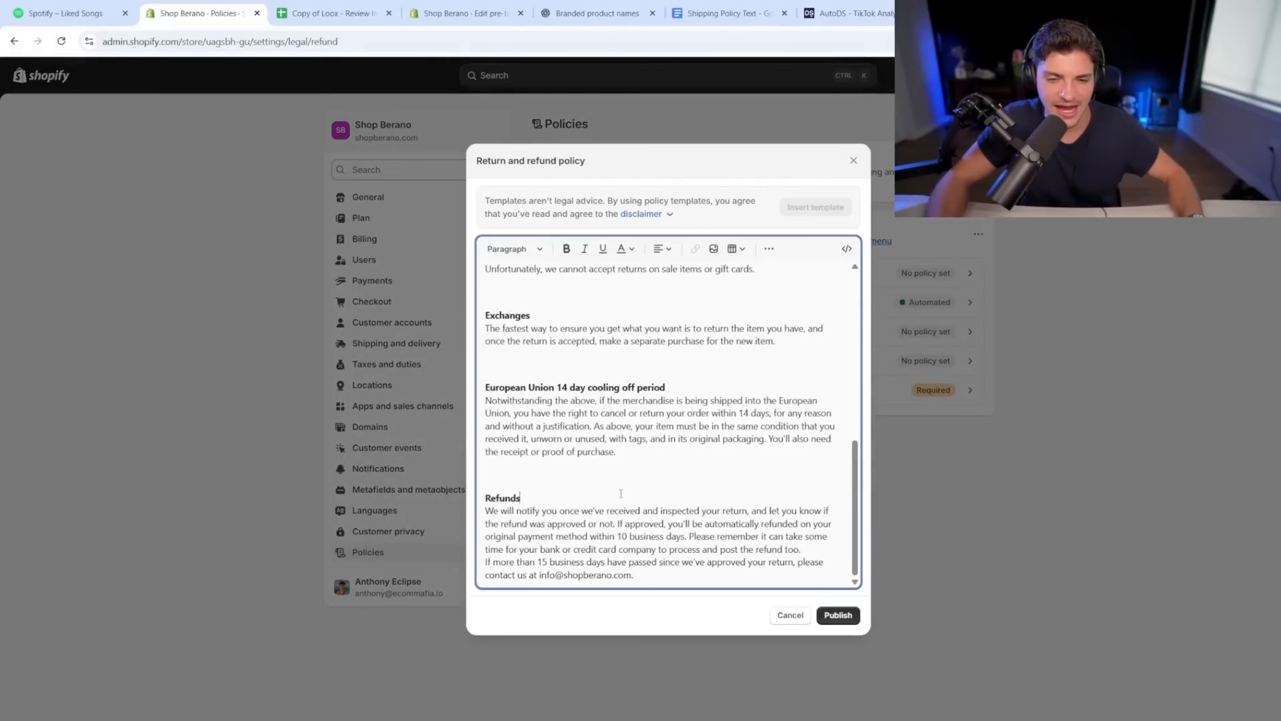
scroll(621, 493, up, 10)
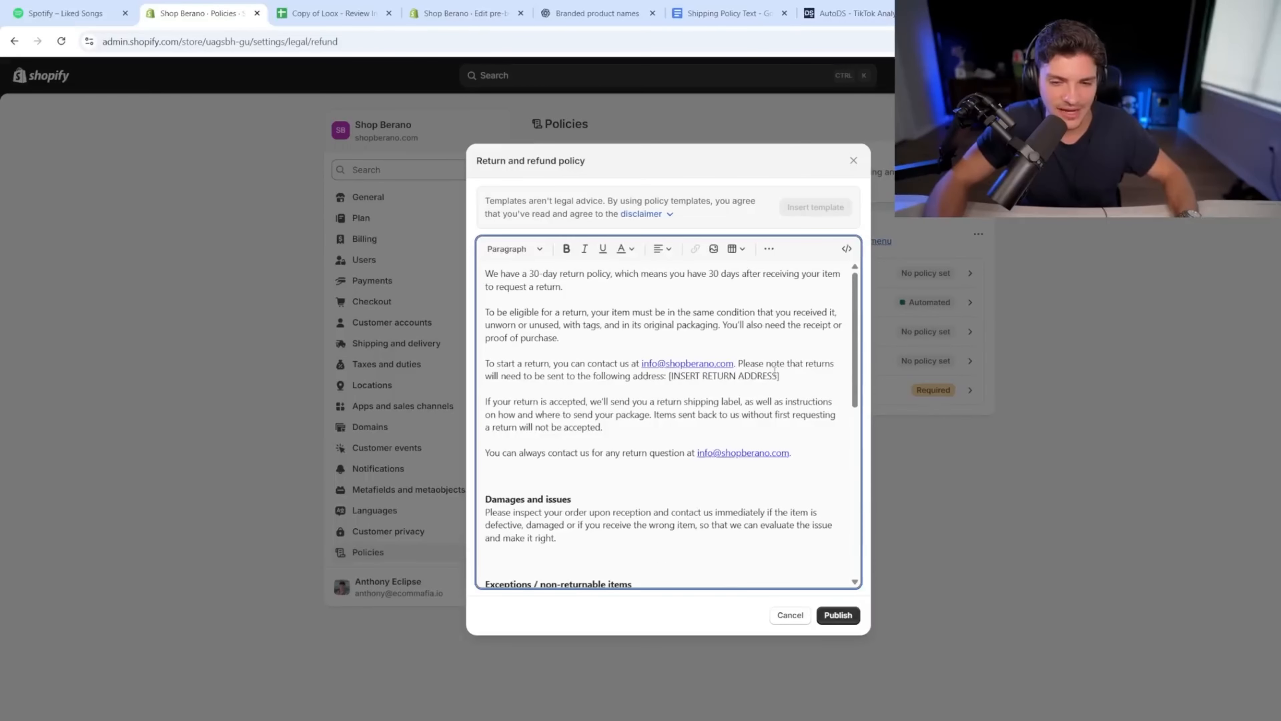
drag(779, 377, 670, 383)
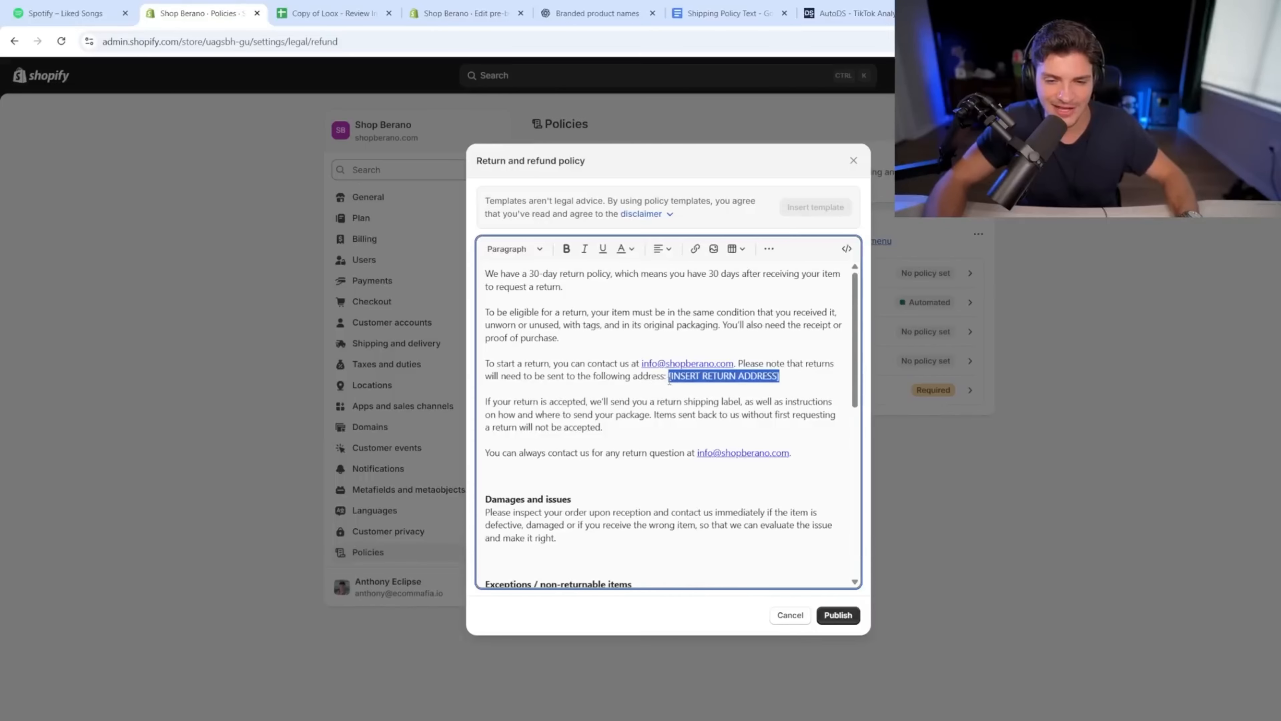
drag(780, 376, 737, 364)
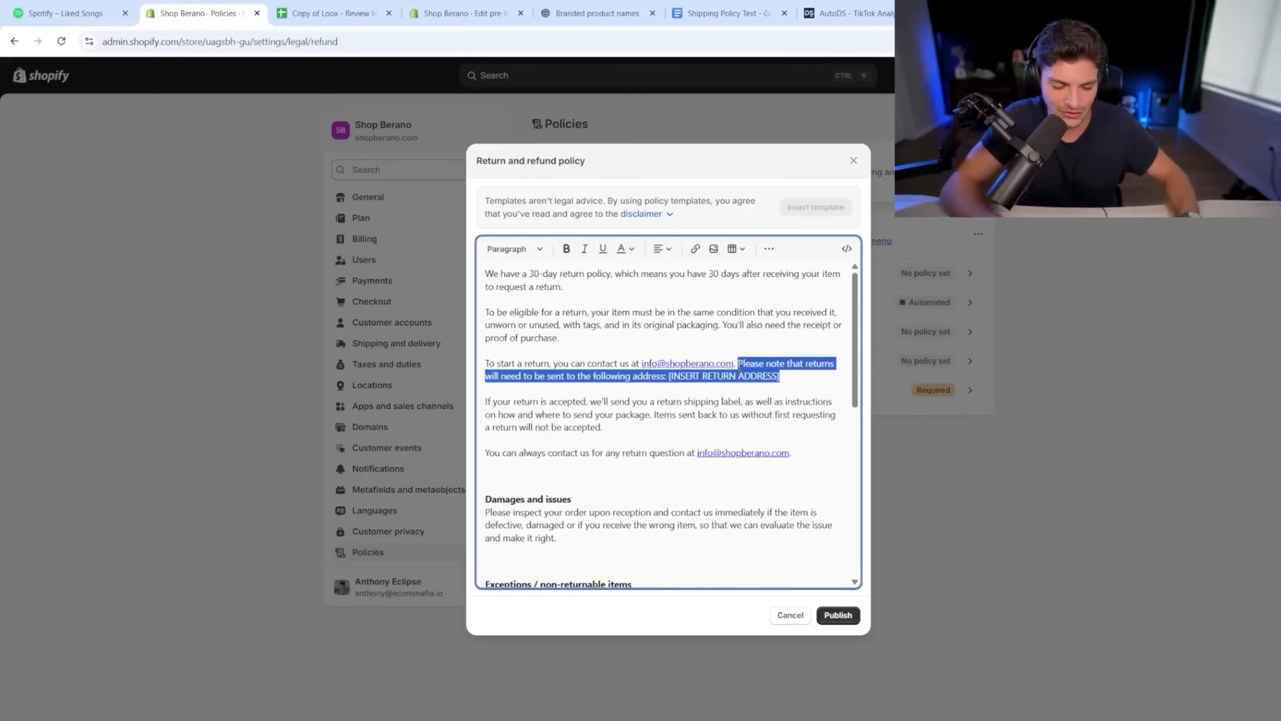
key(BackSpace)
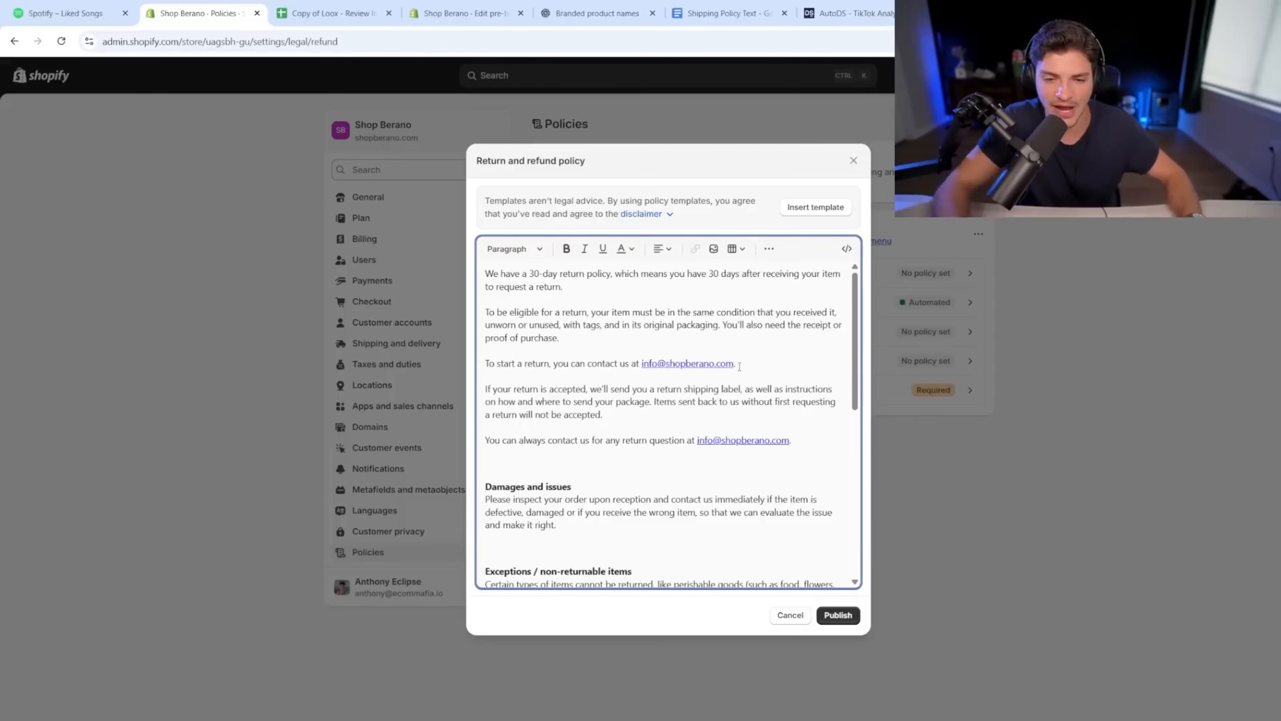
scroll(696, 503, down, 10)
scroll(621, 531, up, 10)
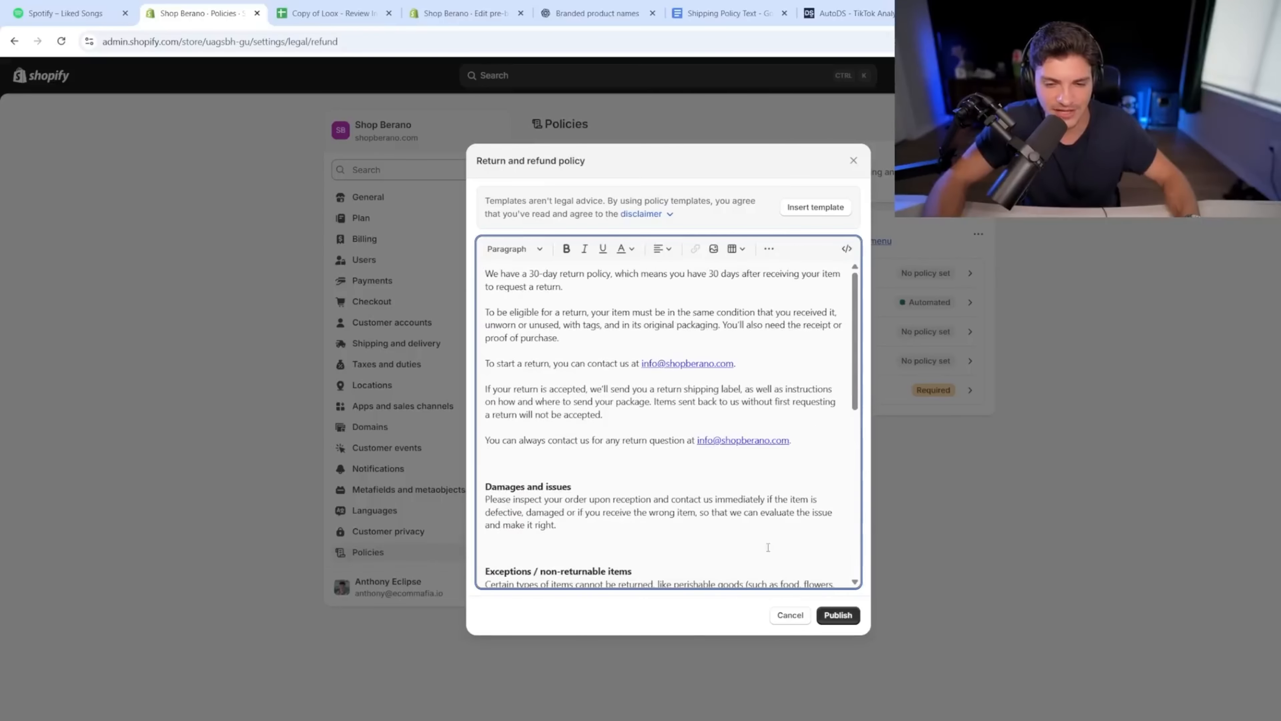
click(839, 616)
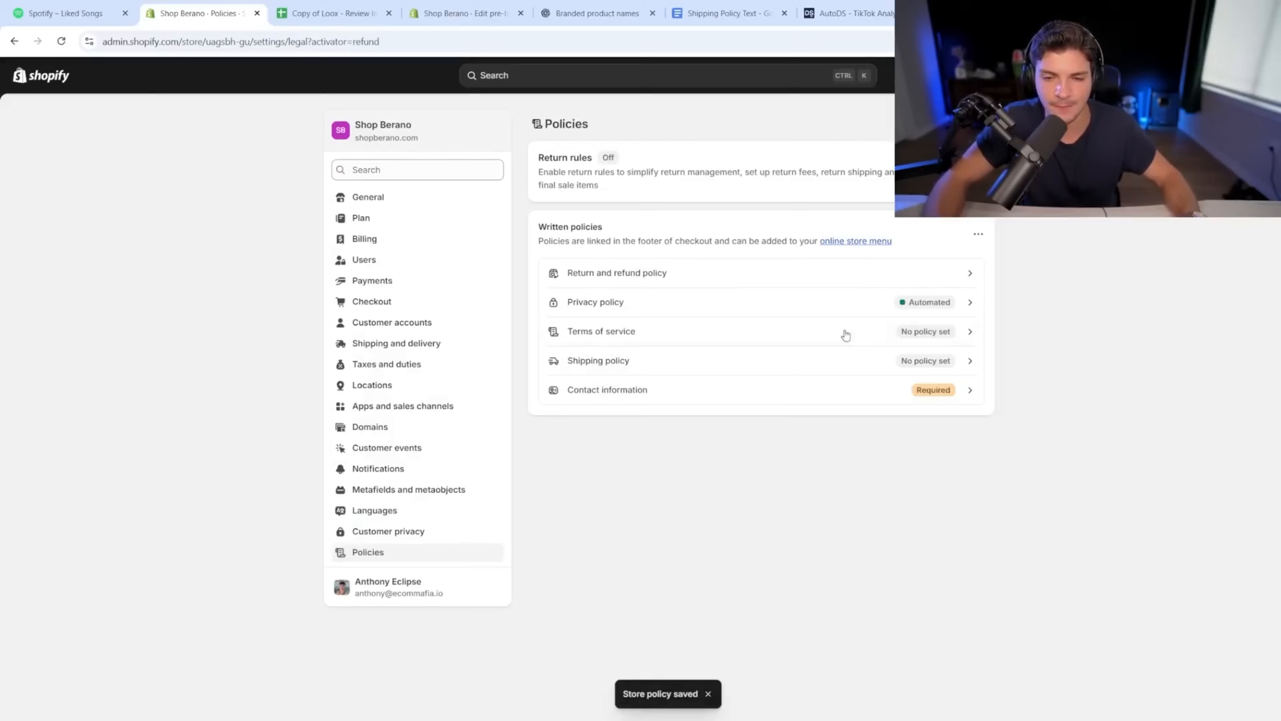
Step: Turn off the automated privacy policy and trim the contact details after the store e-mail
click(660, 309)
click(841, 252)
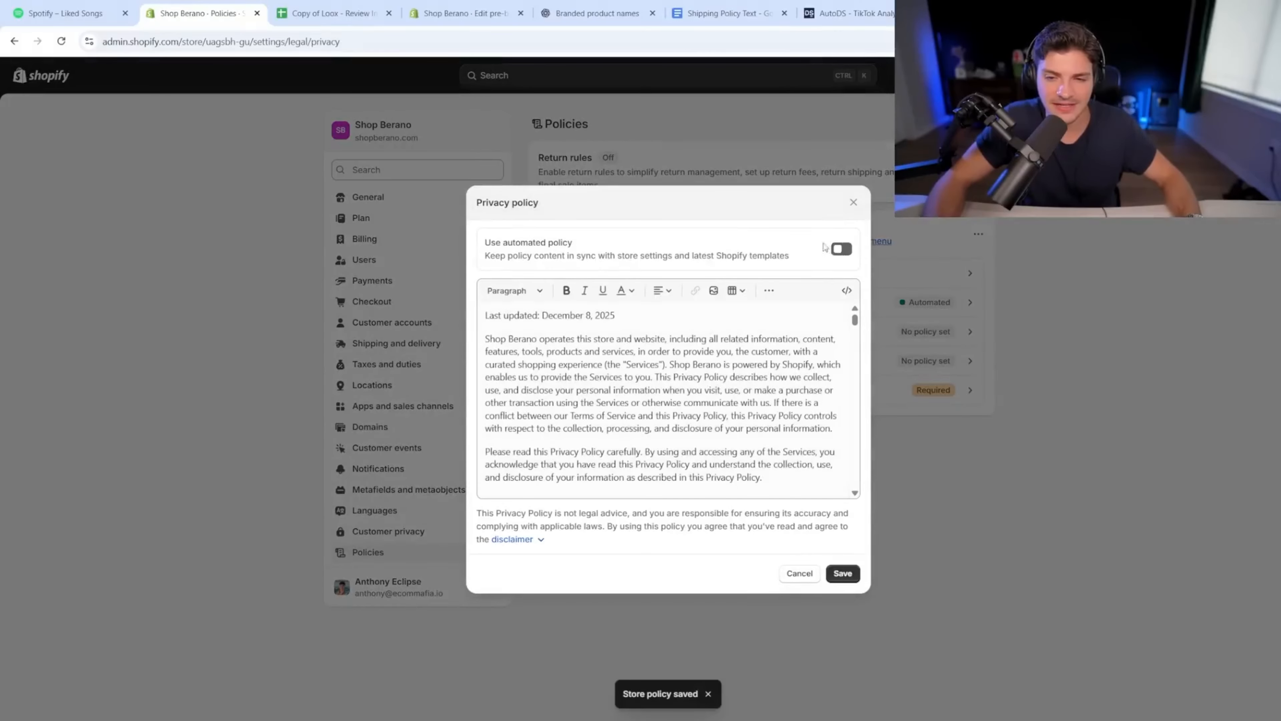
drag(855, 320, 869, 516)
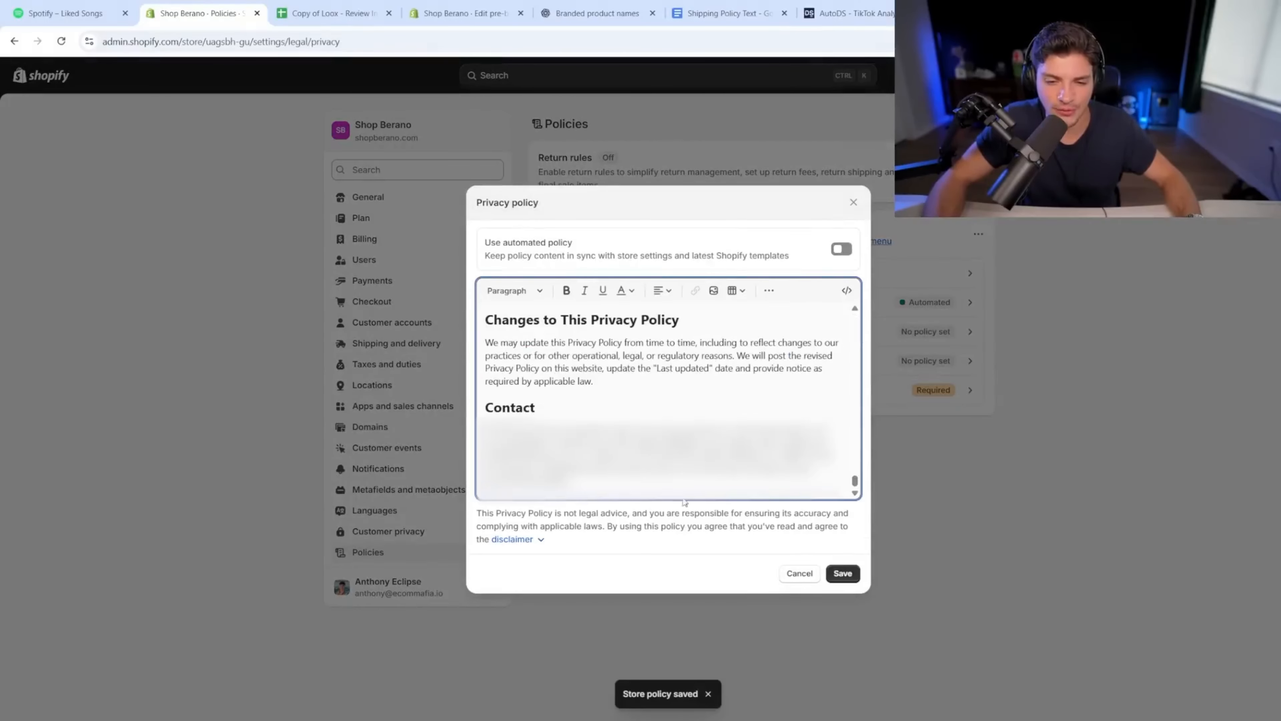
drag(584, 483, 580, 453)
key(BackSpace)
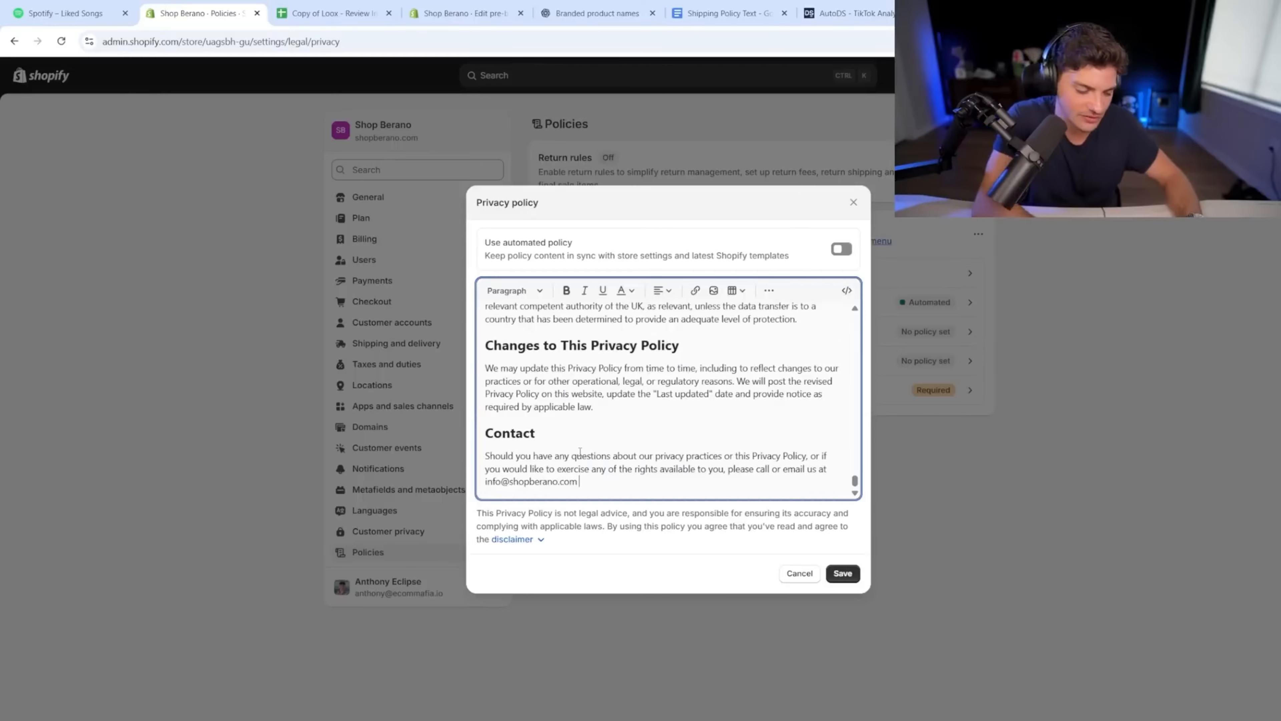
key(BackSpace)
text(.)
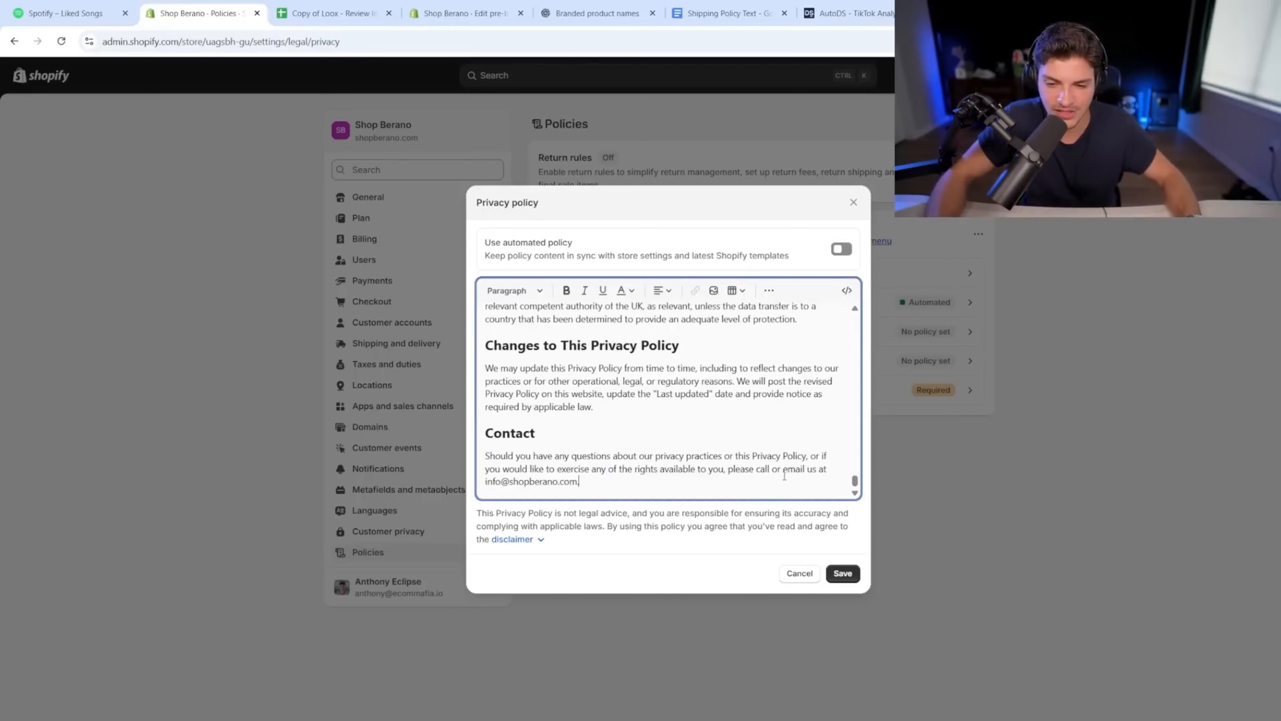
Step: Delete 'call or' from the Contact line and save the privacy policy
drag(785, 475, 757, 472)
key(BackSpace)
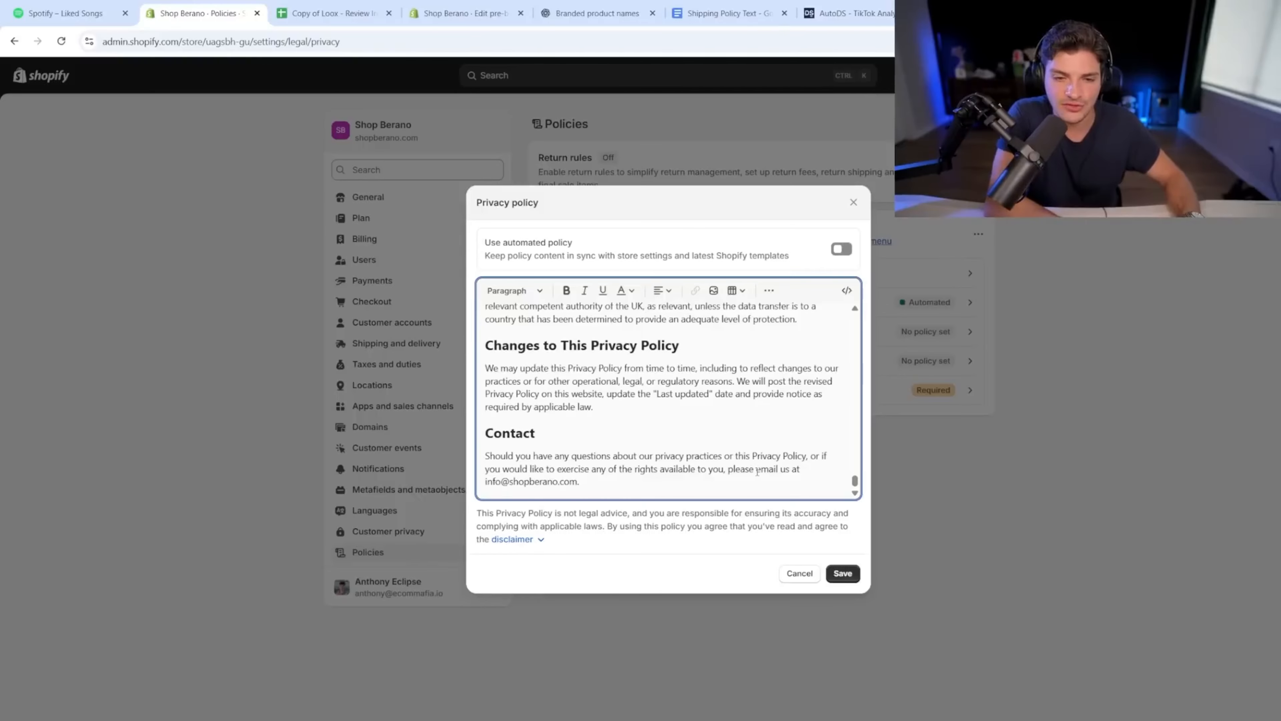
scroll(838, 346, up, 10)
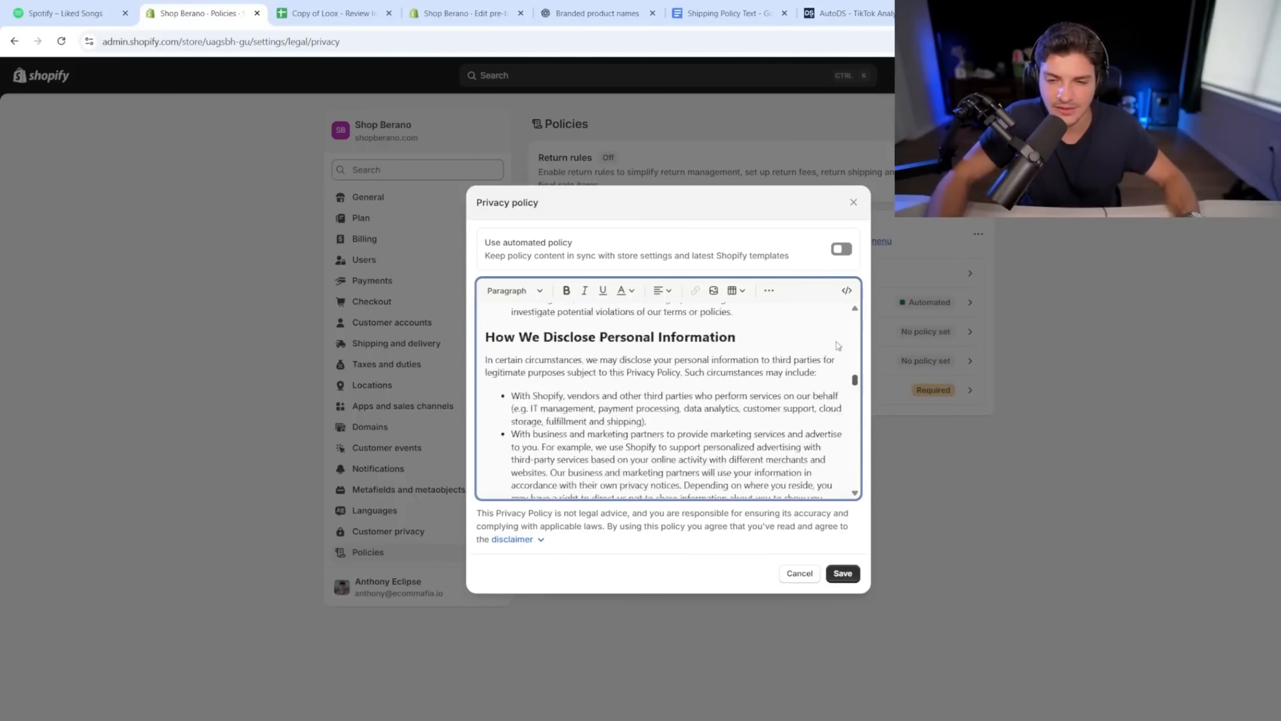
drag(838, 346, 853, 520)
scroll(827, 449, up, 4)
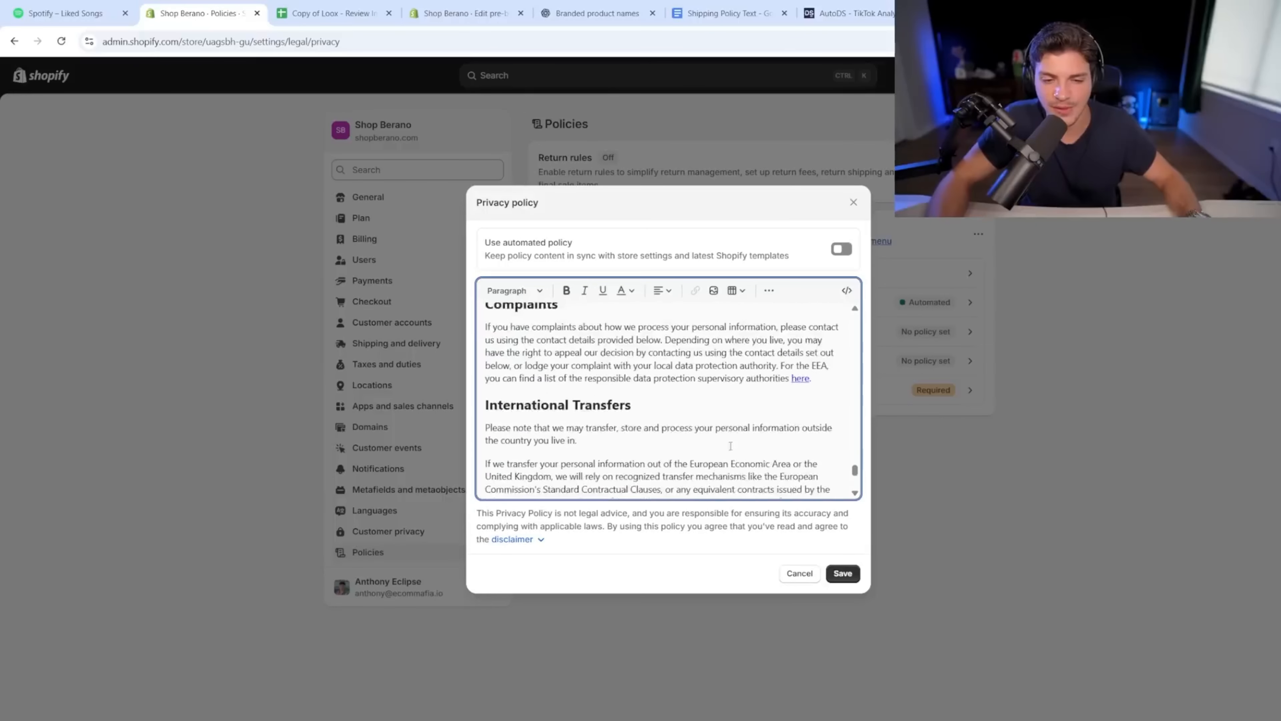
scroll(828, 449, down, 5)
click(838, 578)
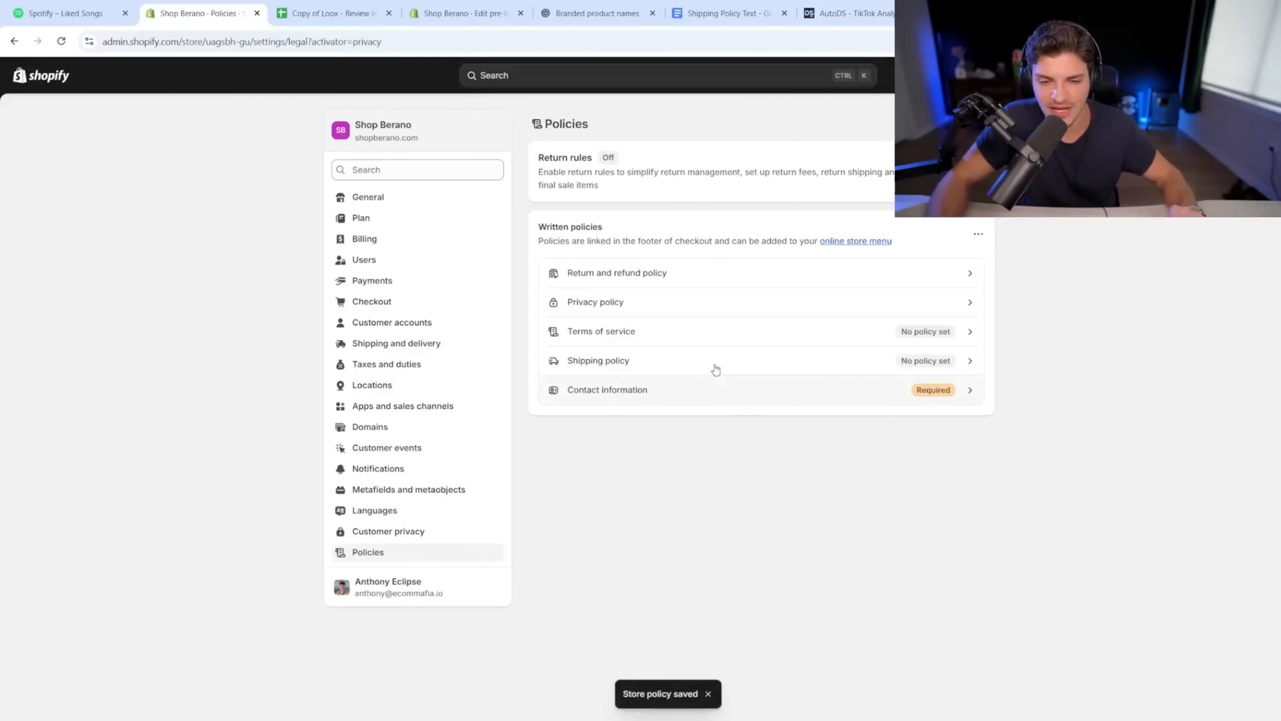
Step: Fill Terms of service with the template and delete the trailing placeholder lines, including [INSERT TRADING NAME]
click(695, 332)
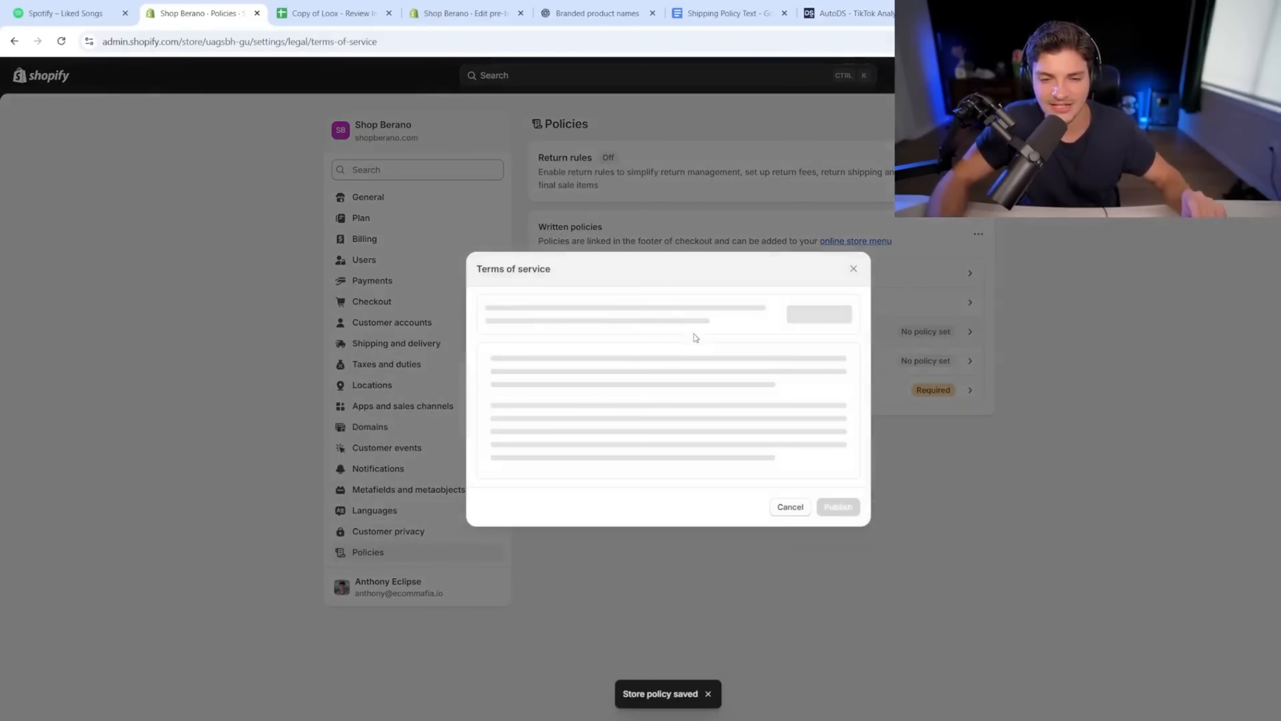
click(815, 321)
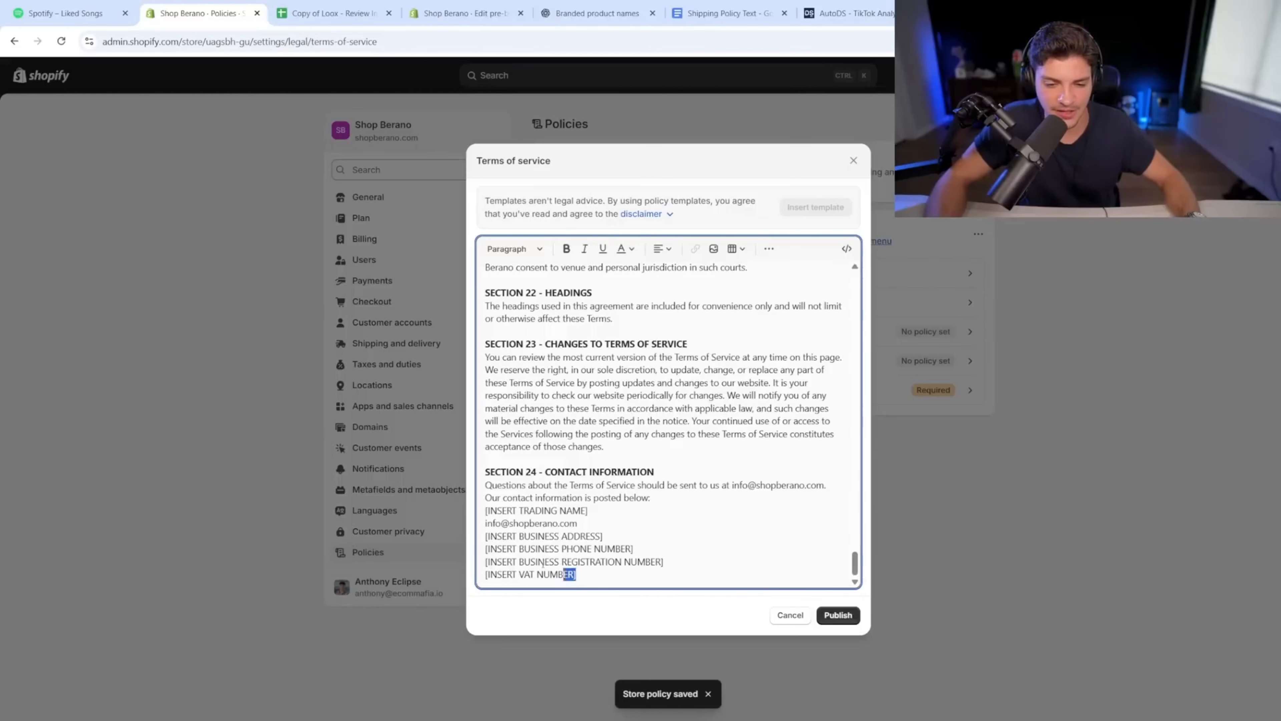
drag(543, 565, 485, 536)
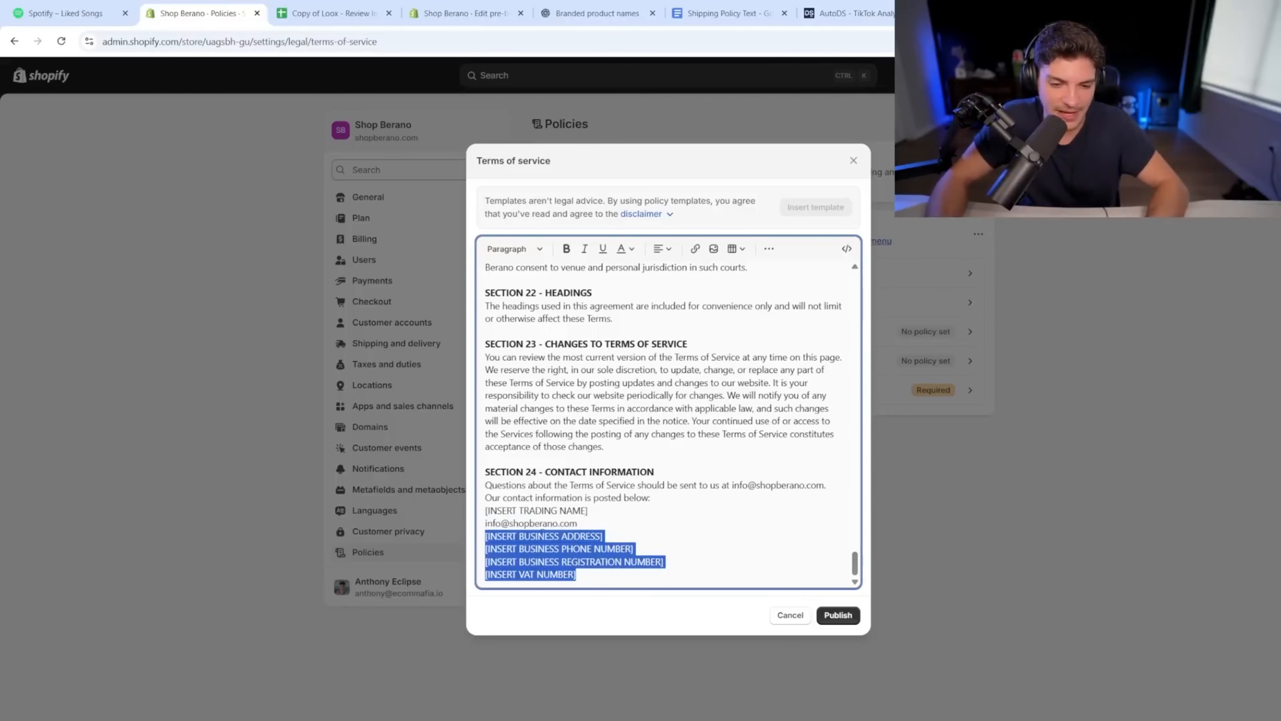
key(BackSpace)
triple_click(563, 560)
key(BackSpace)
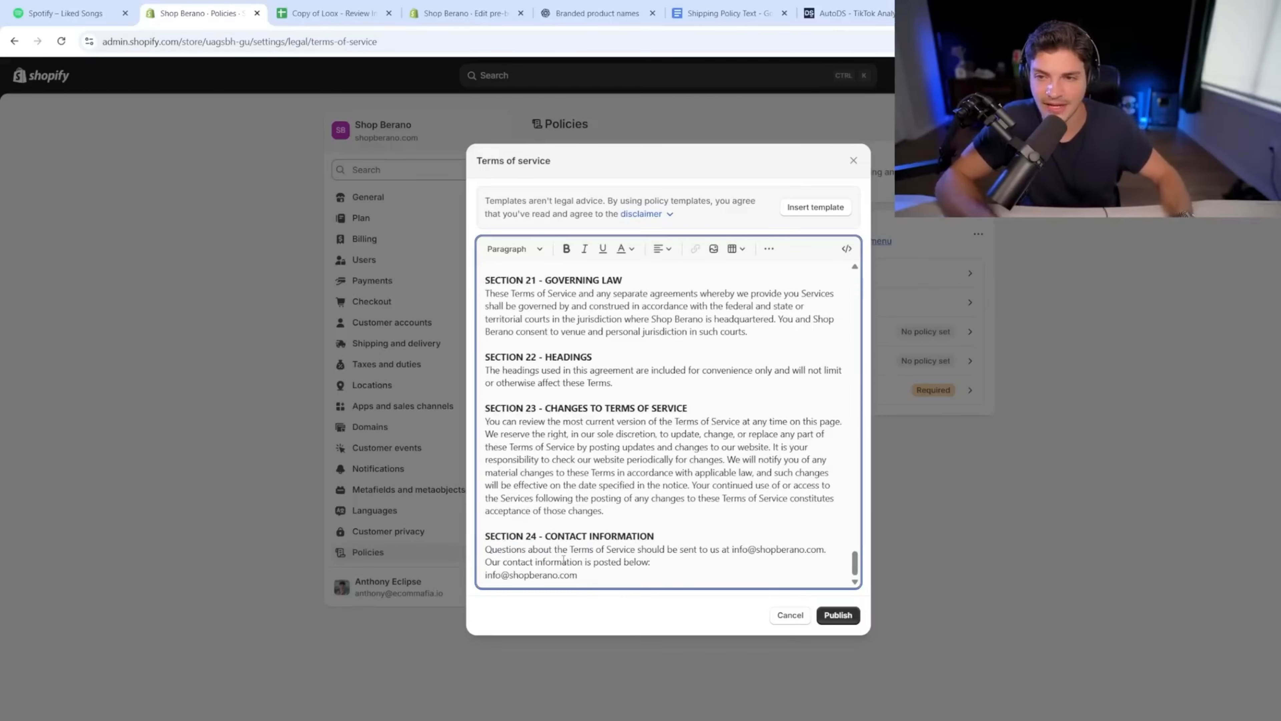
Step: Remove the [LINK] placeholders after Privacy Policy and Refund Policy
scroll(695, 537, up, 20)
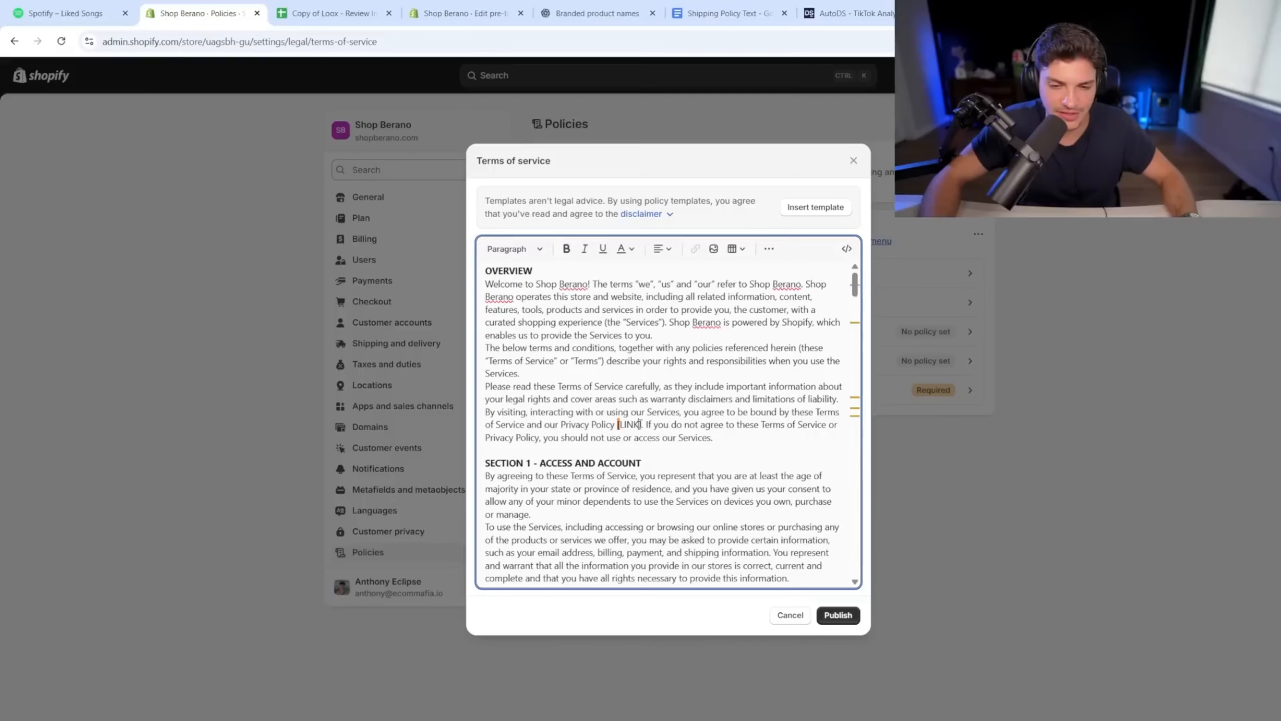
drag(620, 425, 617, 425)
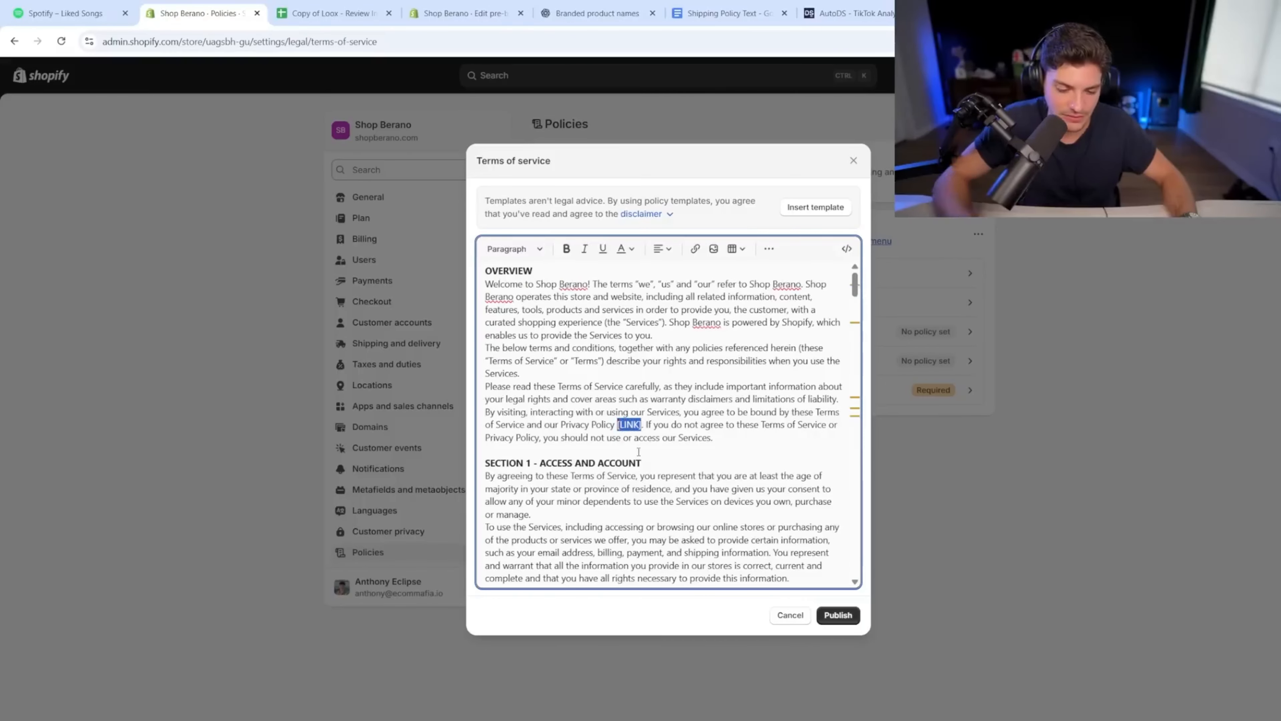
key(BackSpace)
key(BackSpace)
key(ctrl+f)
key(Return)
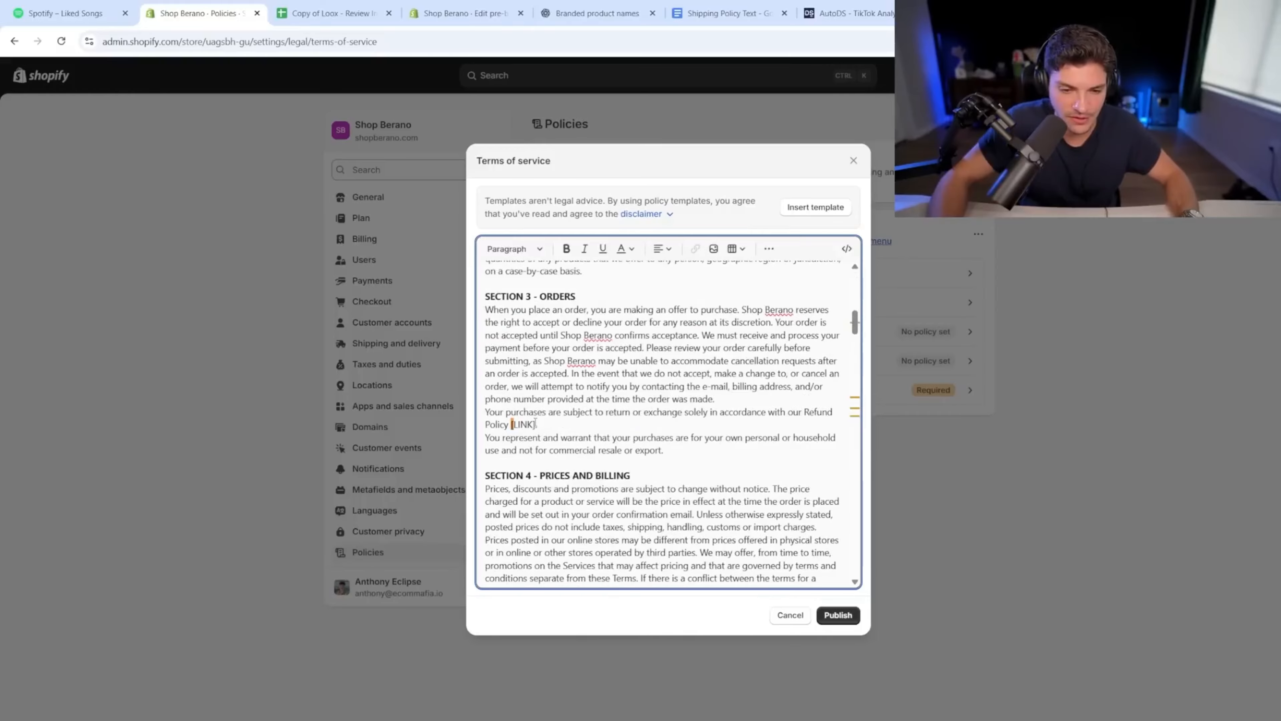
drag(536, 425, 508, 425)
key(BackSpace)
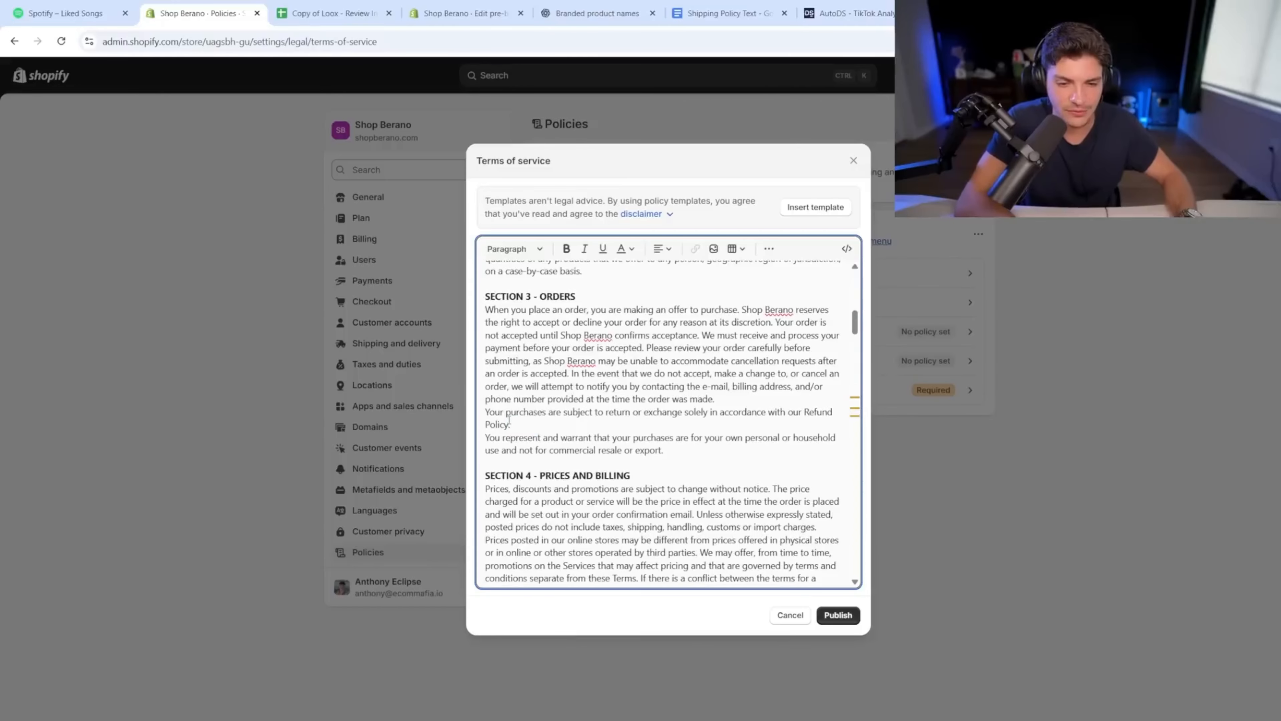
key(ctrl+f)
key(Return)
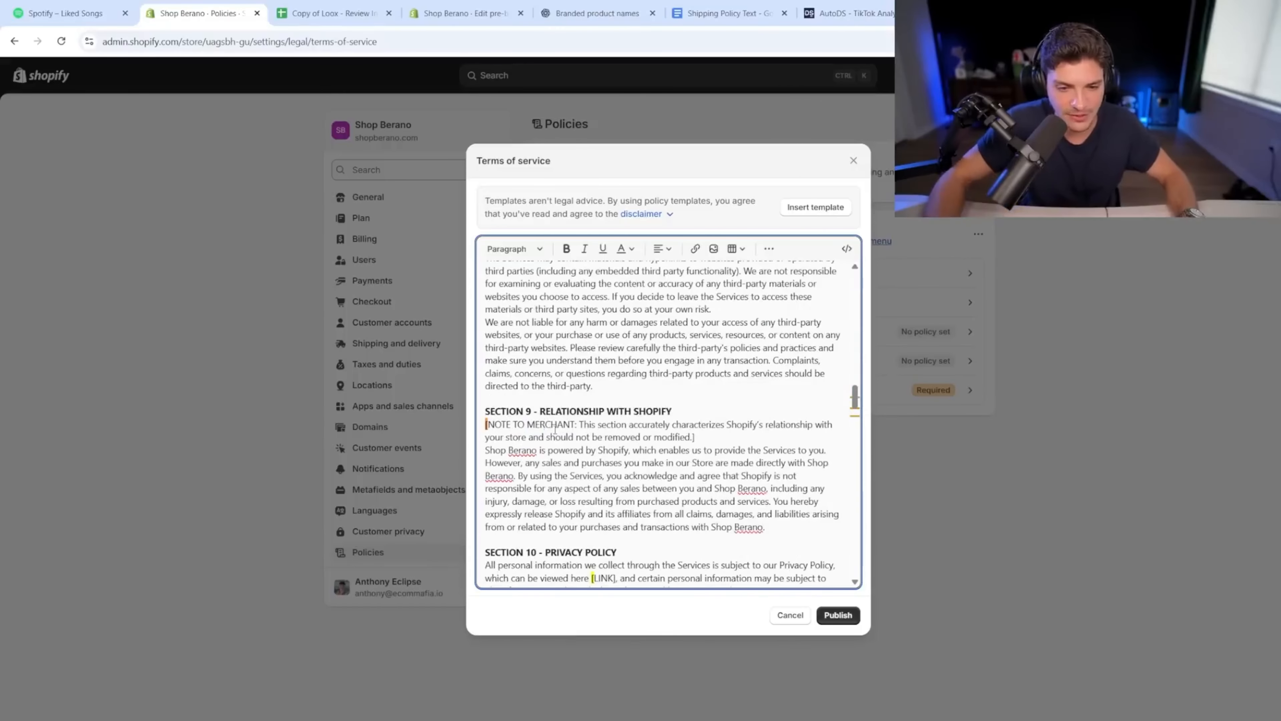
Step: Delete the NOTE TO MERCHANT paragraph and leftover link phrase, then publish the Terms of service
triple_click(545, 424)
key(BackSpace)
key(BackSpace)
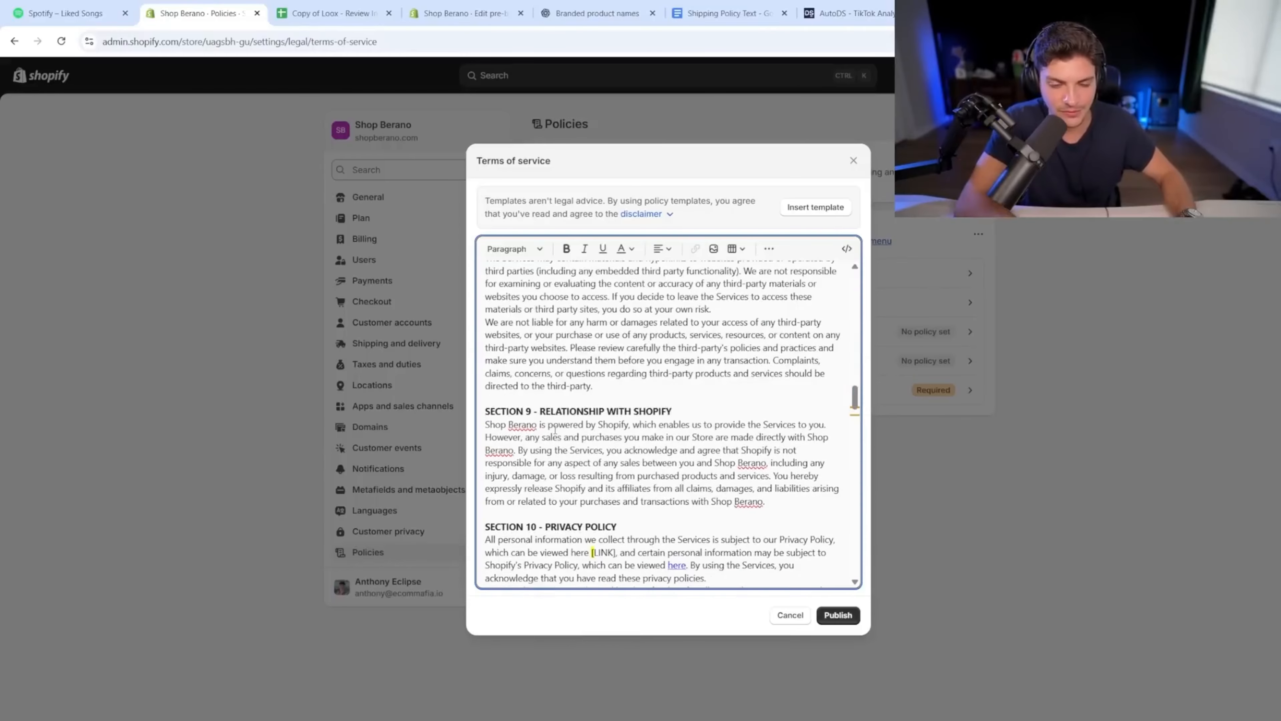
key(ctrl+f)
key(Return)
scroll(580, 429, down, 2)
drag(616, 423, 823, 410)
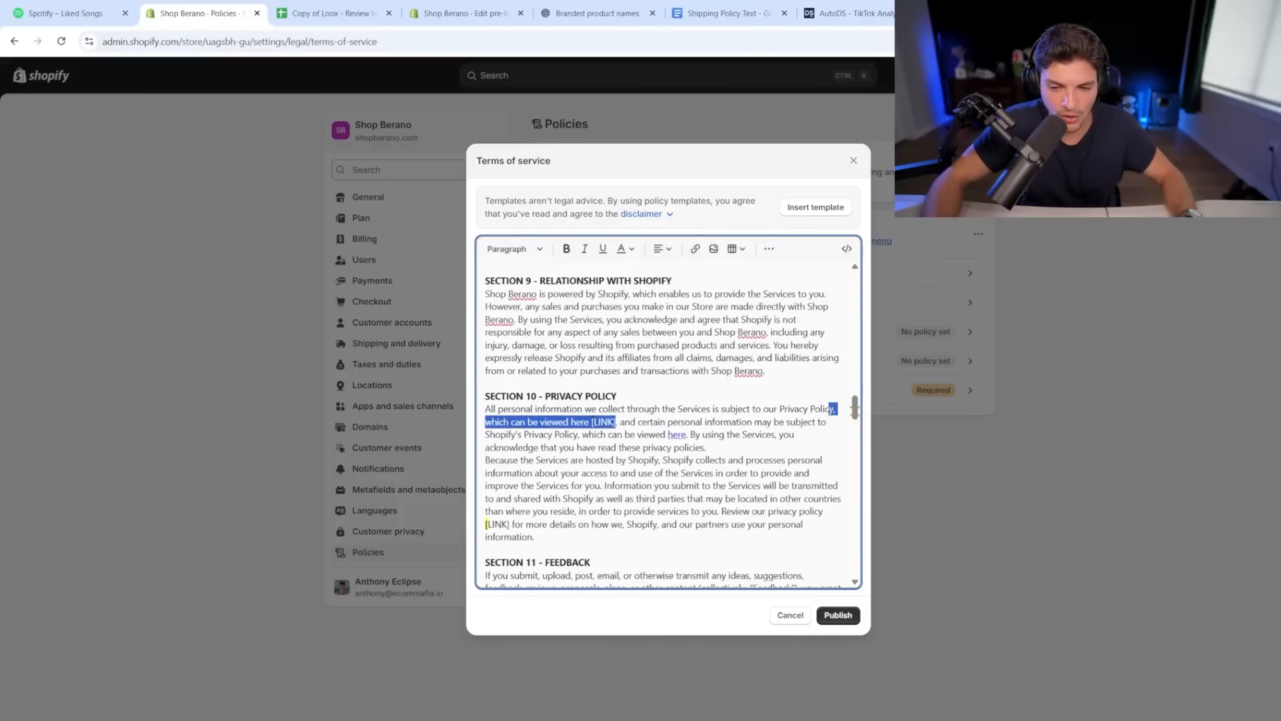
key(BackSpace)
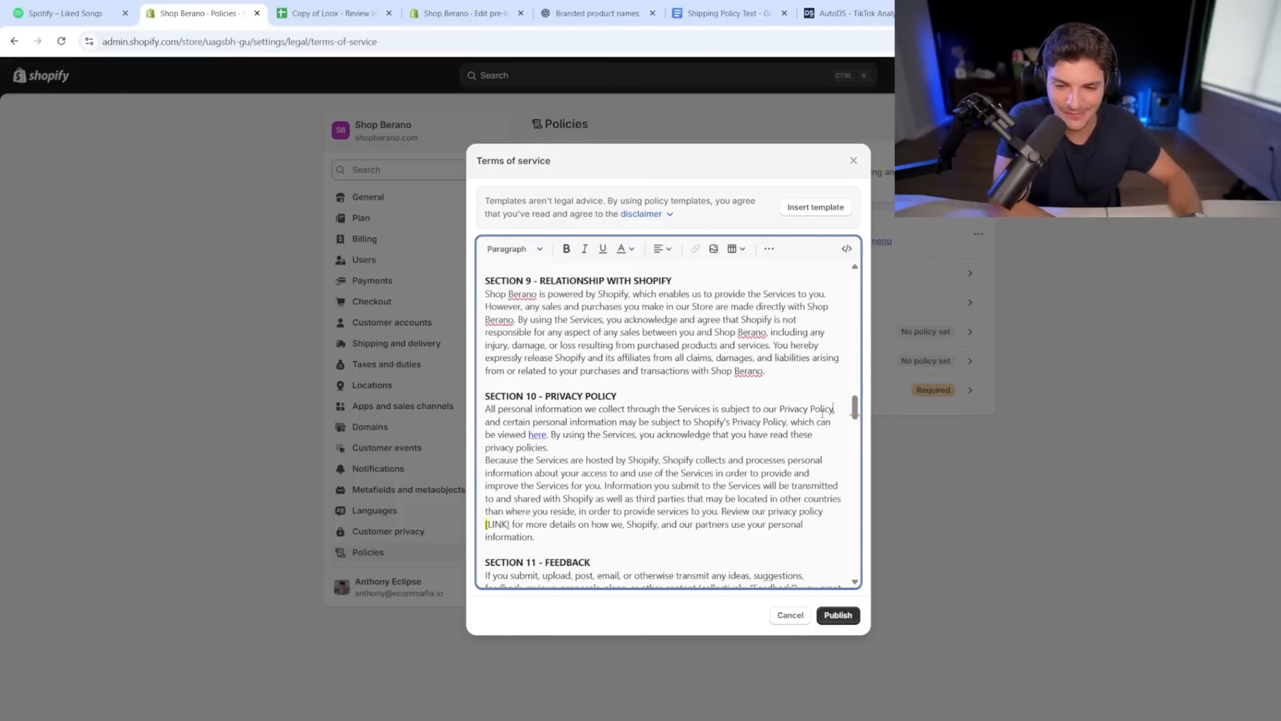
key(BackSpace)
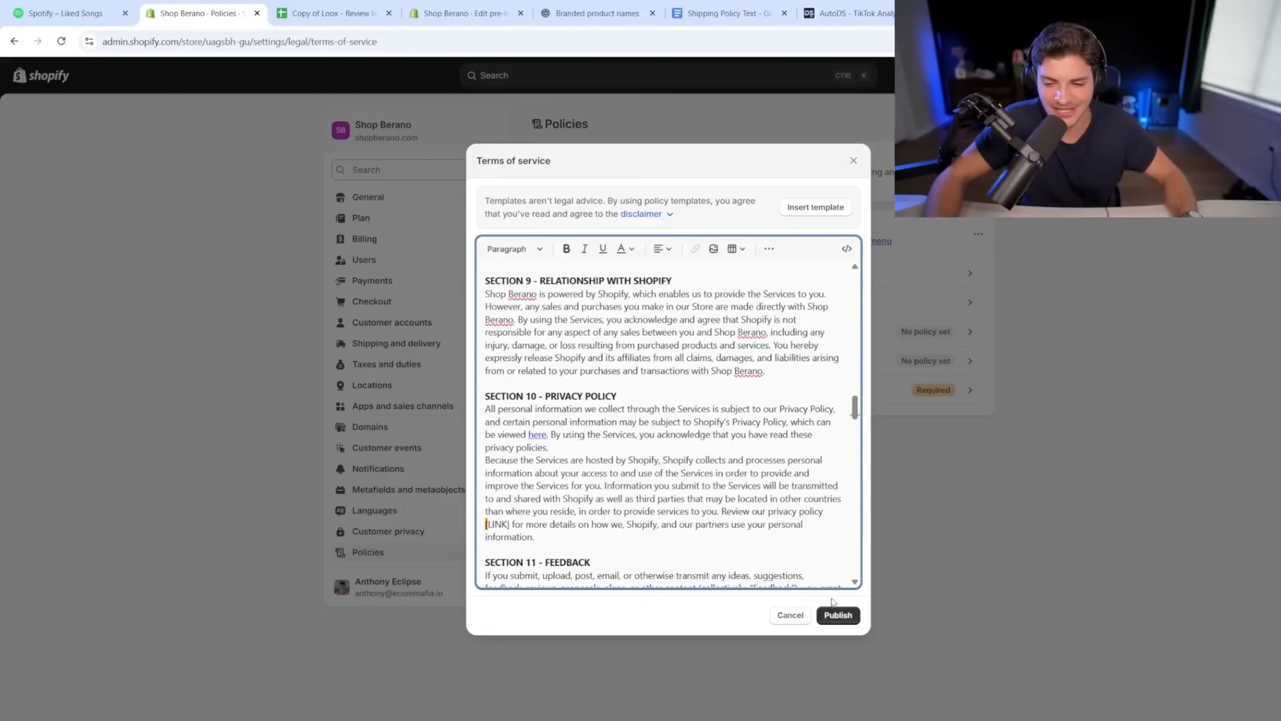
click(839, 616)
click(704, 359)
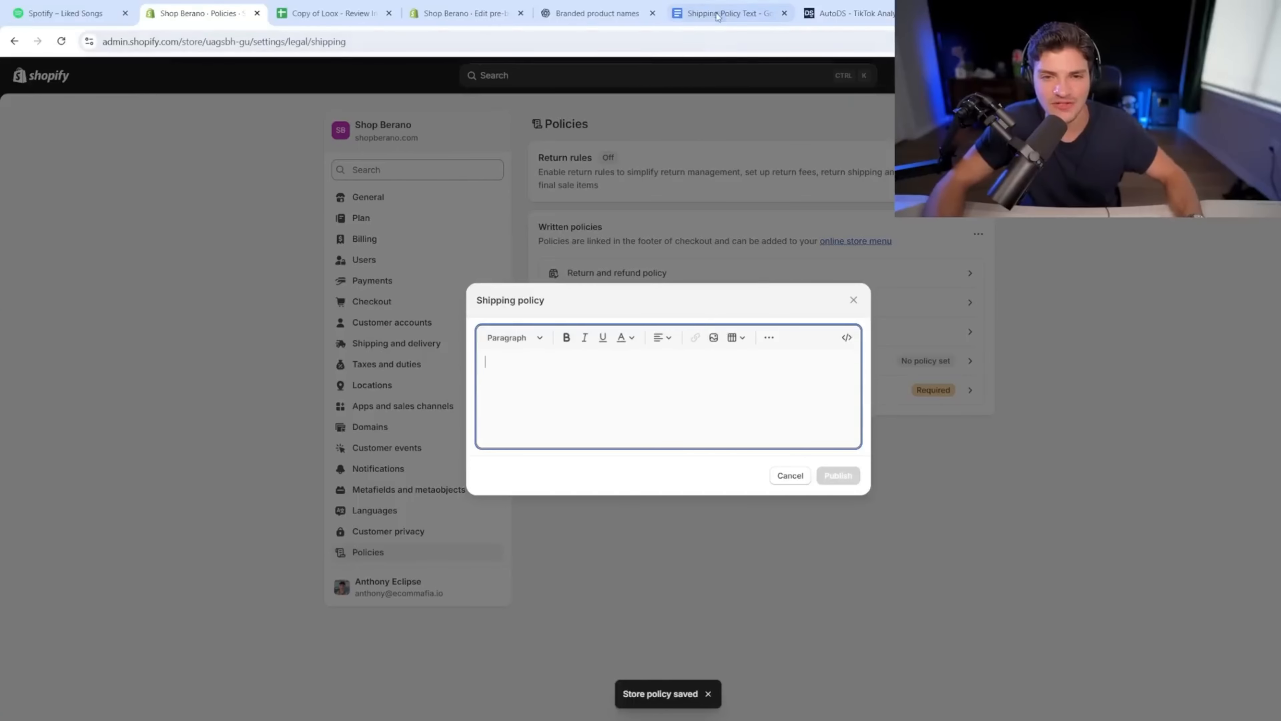
Step: Paste the Google Doc shipping text (24-72 hour processing, 30-day refunds) into the Shipping policy and publish it
click(727, 13)
key(ctrl+a)
key(ctrl+c)
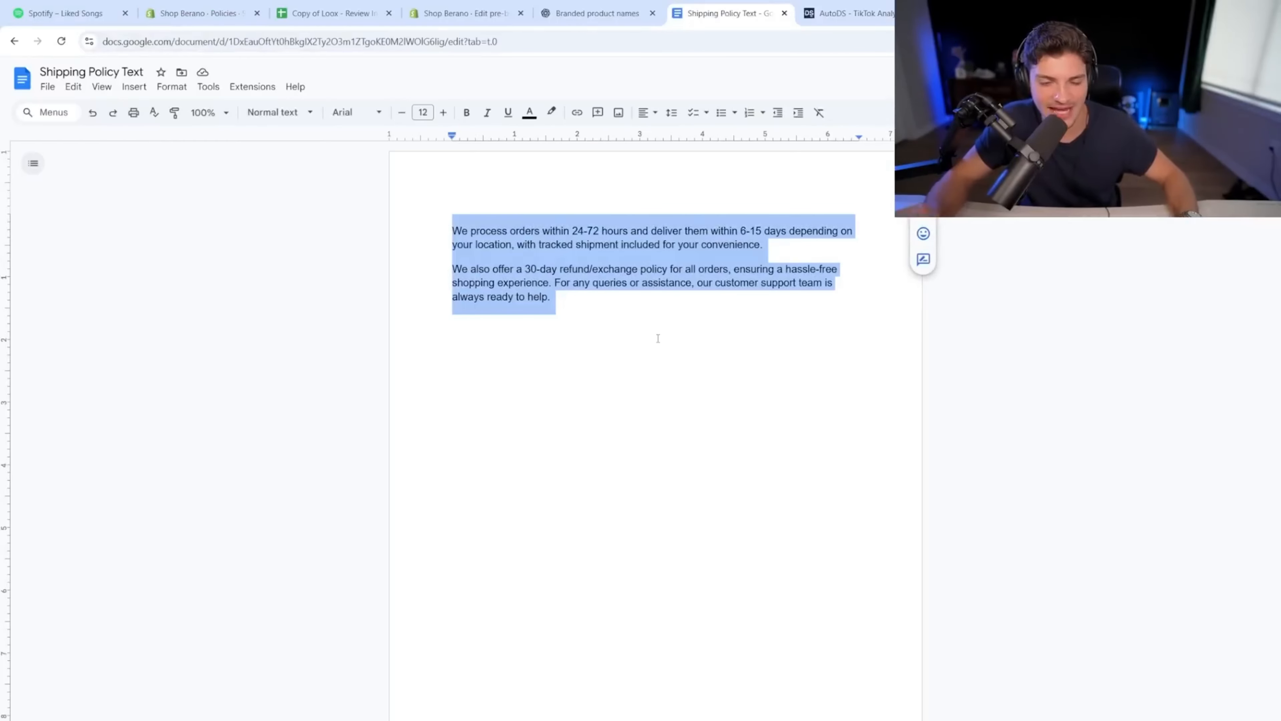
key(ctrl+w)
click(515, 13)
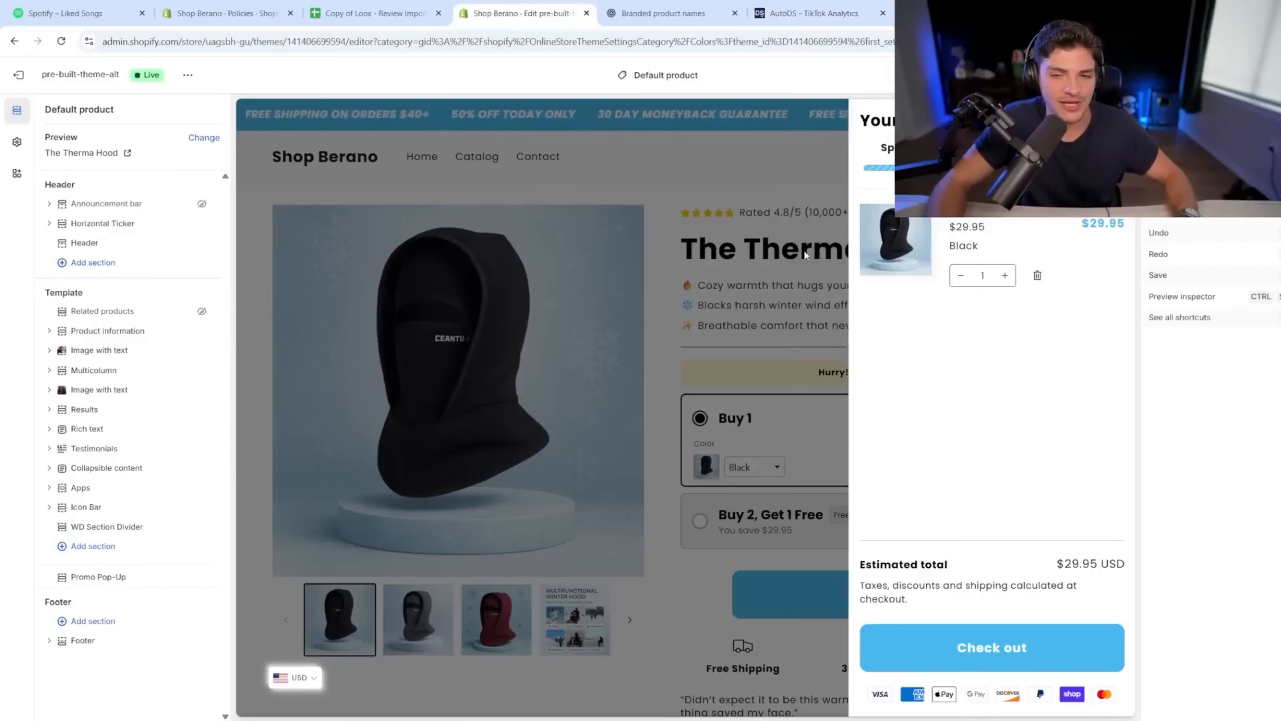
click(227, 13)
key(ctrl+v)
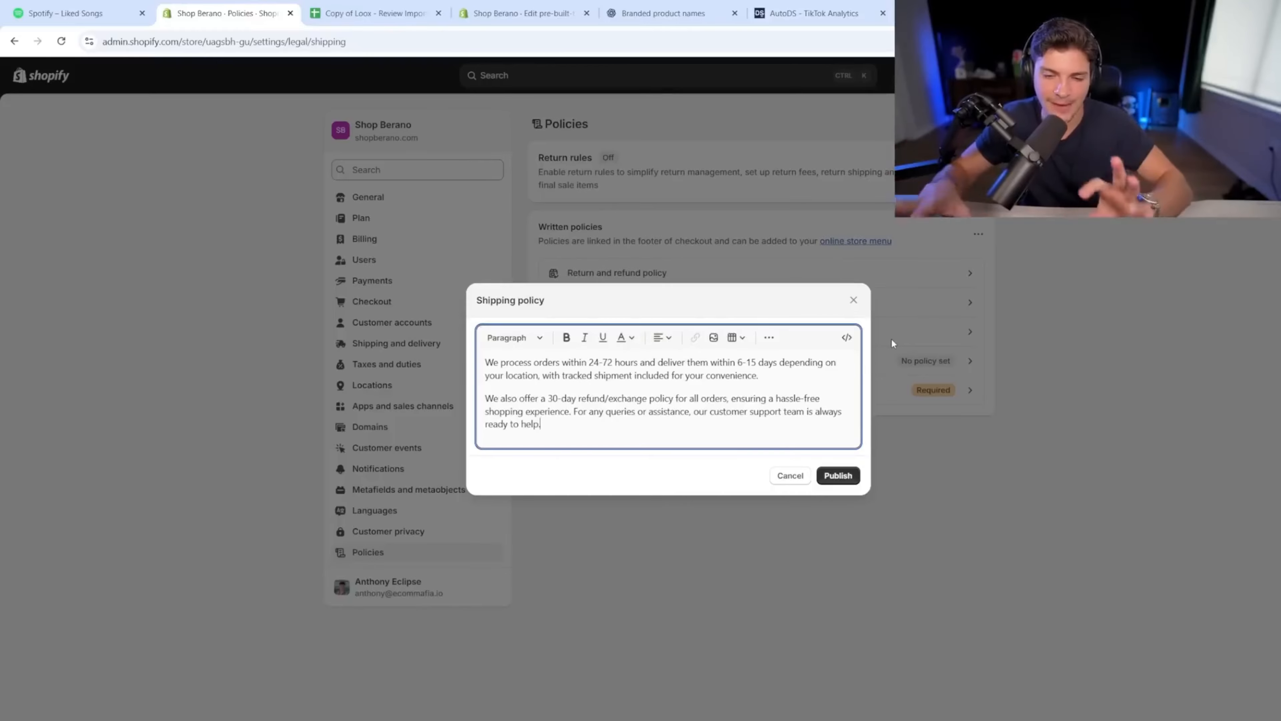
click(842, 476)
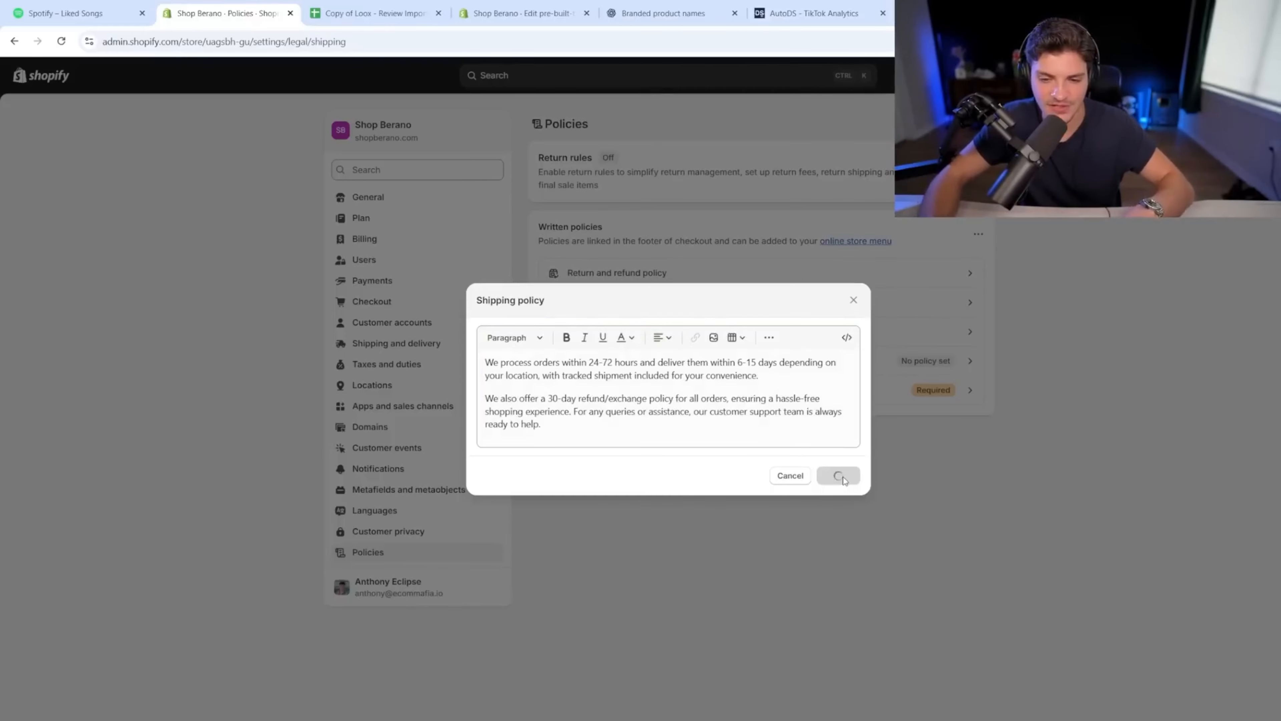